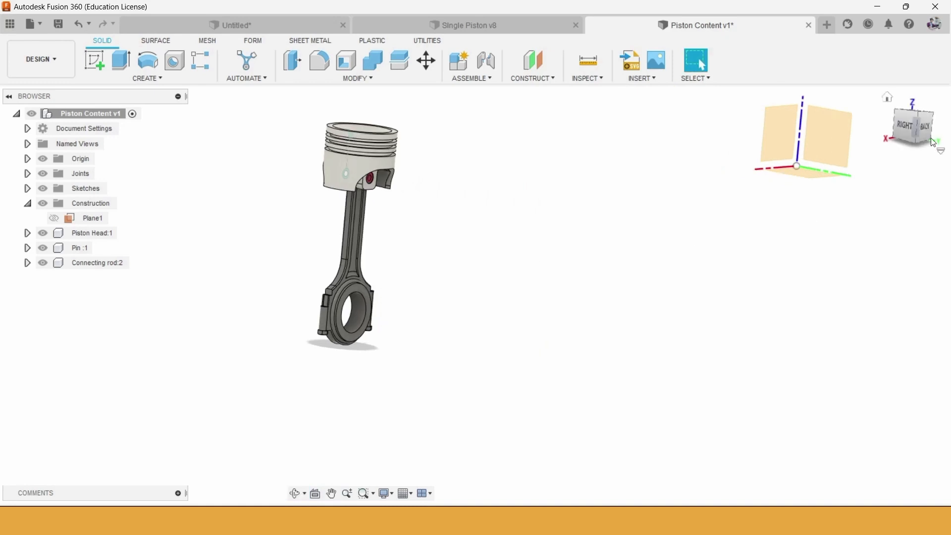
# - Start a new sketch on the XZ origin plane
pyautogui.click(924, 133)
pyautogui.keyDown('shift'); pyautogui.moveTo(890, 168); pyautogui.dragTo(804, 283, button='middle'); pyautogui.keyUp('shift')
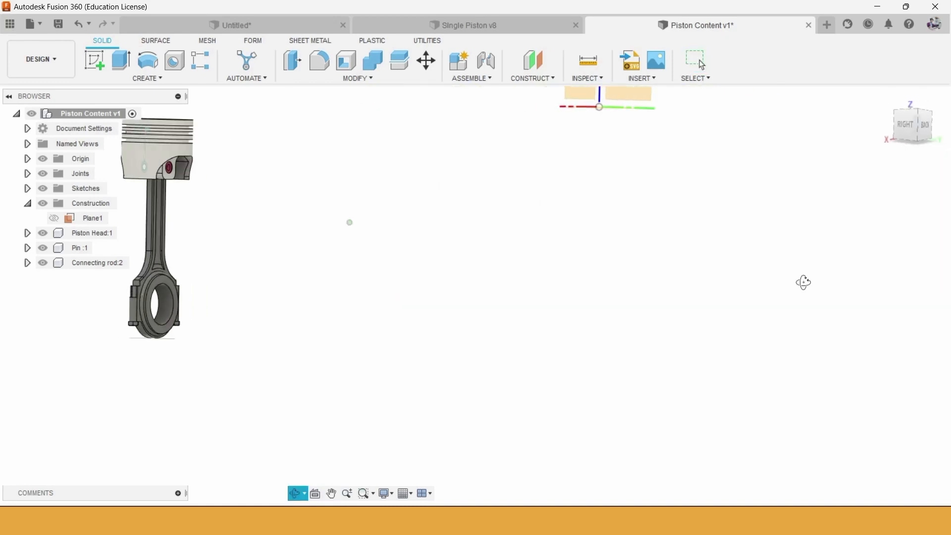
pyautogui.keyDown('shift'); pyautogui.moveTo(842, 186); pyautogui.dragTo(597, 432, button='middle'); pyautogui.keyUp('shift')
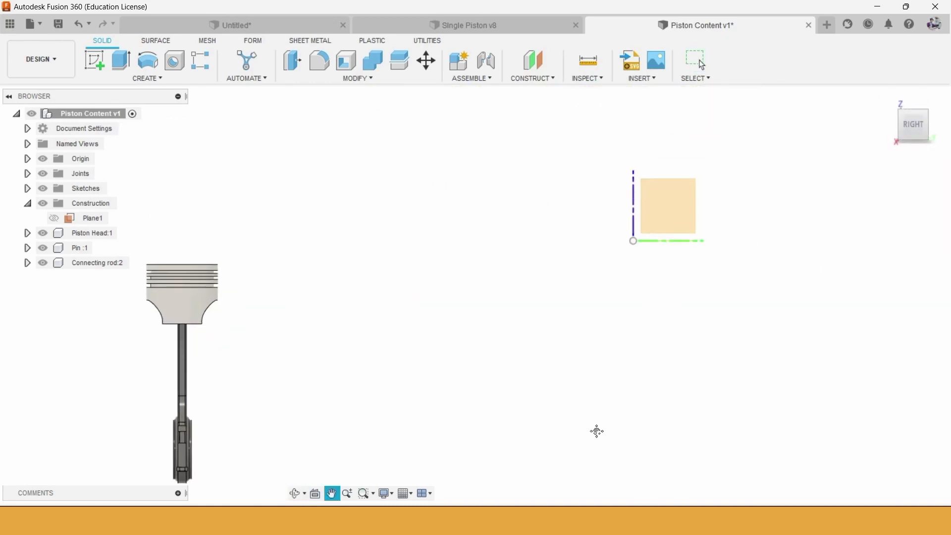
pyautogui.moveTo(669, 330)
pyautogui.keyDown('shift'); pyautogui.mouseDown(button='middle')
pyautogui.moveTo(626, 323)
pyautogui.moveTo(601, 225)
pyautogui.mouseUp(button='middle'); pyautogui.keyUp('shift')
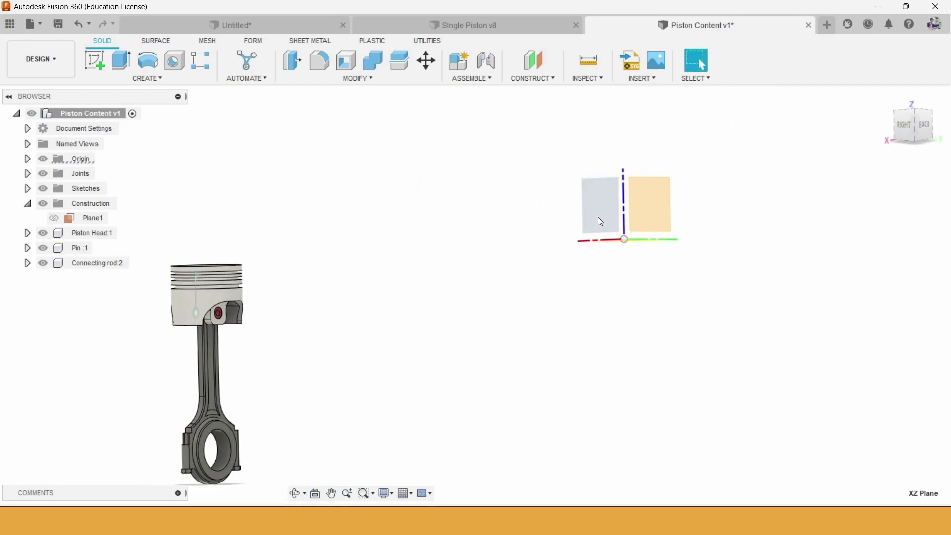
pyautogui.rightClick(598, 217)
pyautogui.click(603, 282)
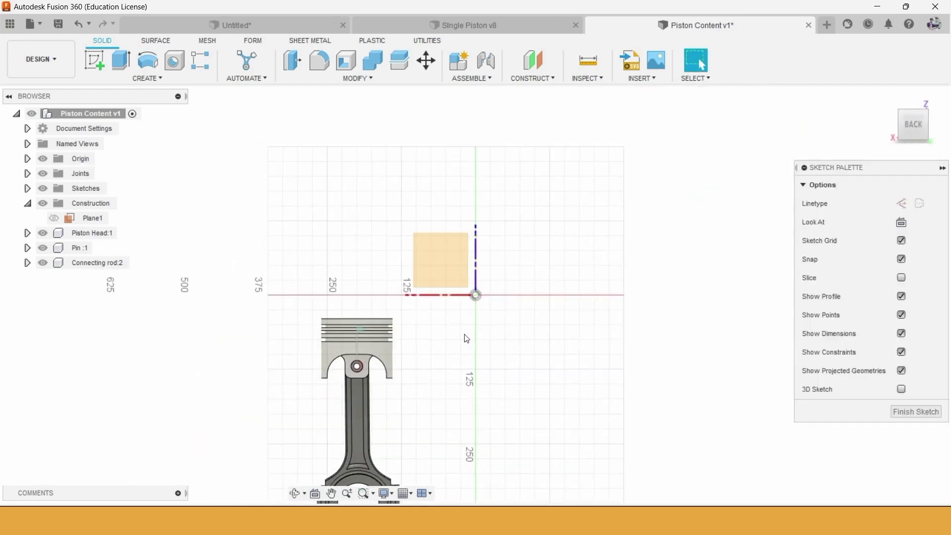
# - Project the circular edge of the connecting rod's big-end bore into the sketch
pyautogui.scroll(5, 580, 345)
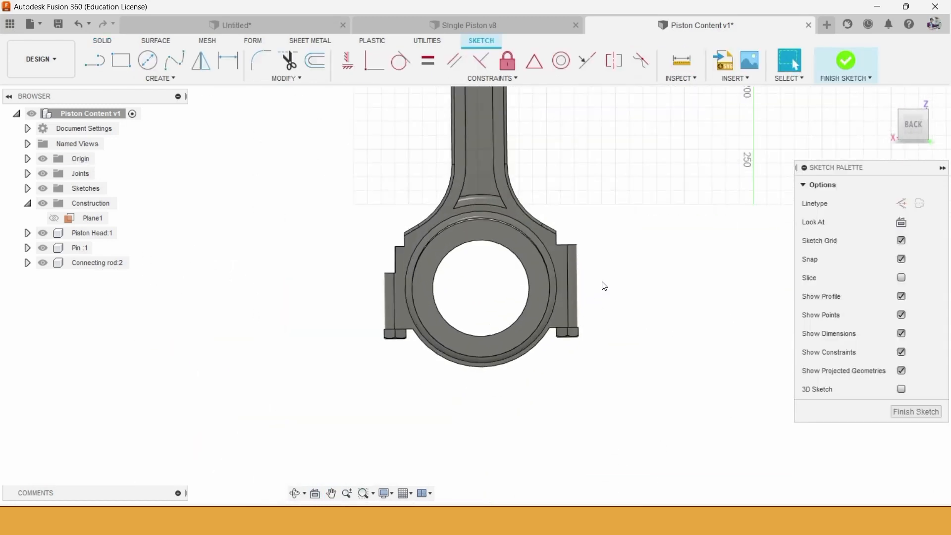
pyautogui.press('c')
pyautogui.scroll(2, 498, 275)
pyautogui.click(161, 78)
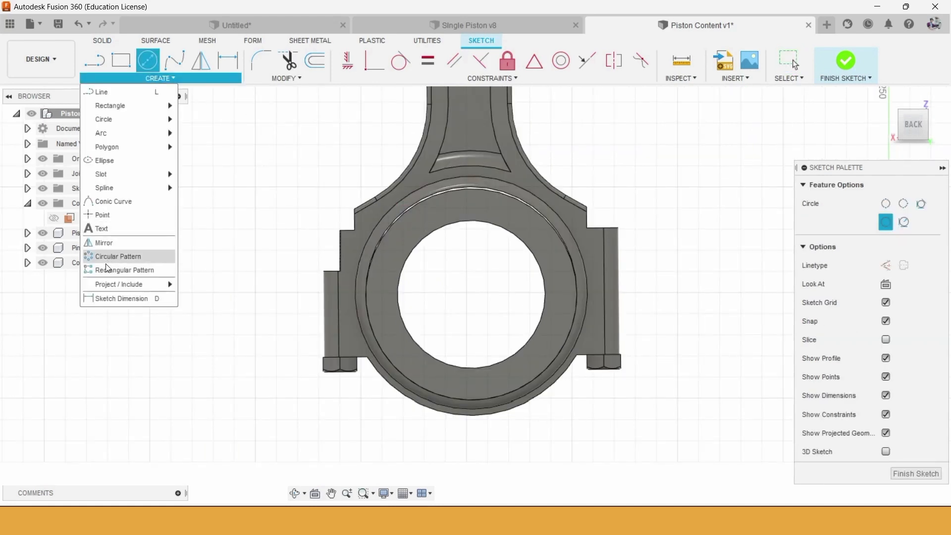
pyautogui.moveTo(138, 284)
pyautogui.click(210, 286)
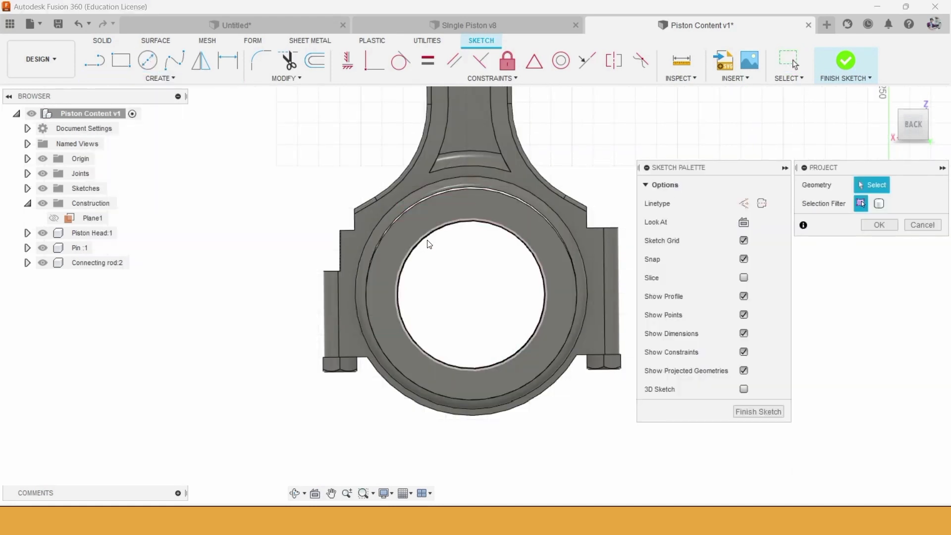
pyautogui.click(429, 243)
pyautogui.click(879, 225)
pyautogui.scroll(-3, 570, 248)
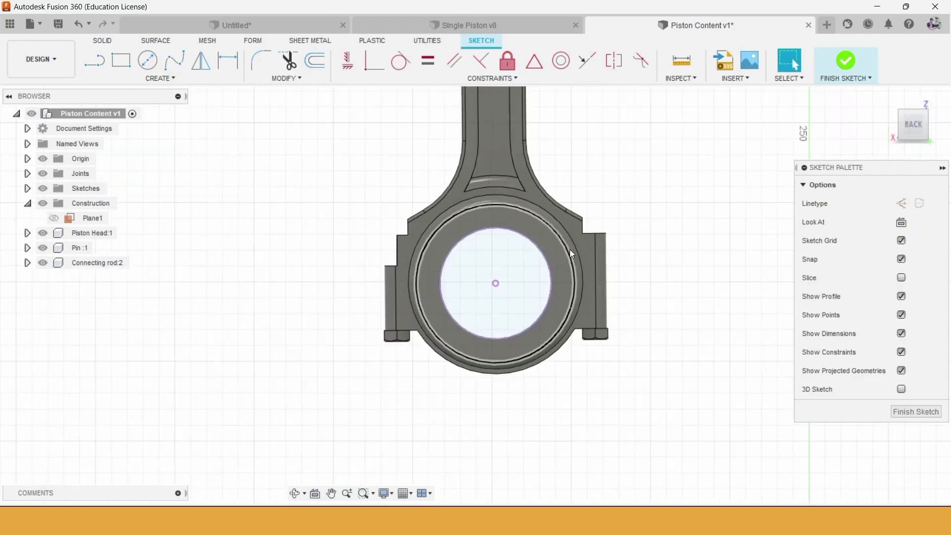
# - Sketch an 85 mm diameter circle concentric with the projected bore circle
pyautogui.scroll(3, 496, 281)
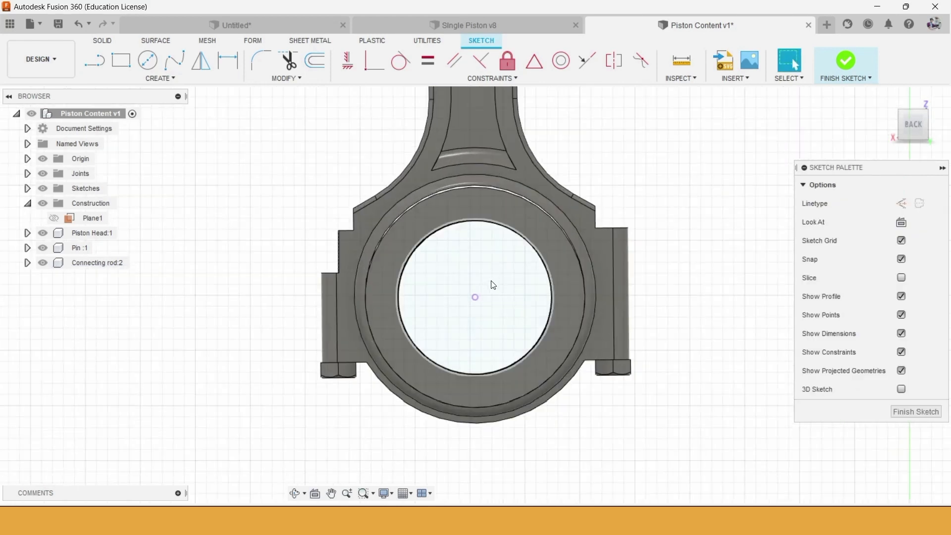
pyautogui.click(156, 71)
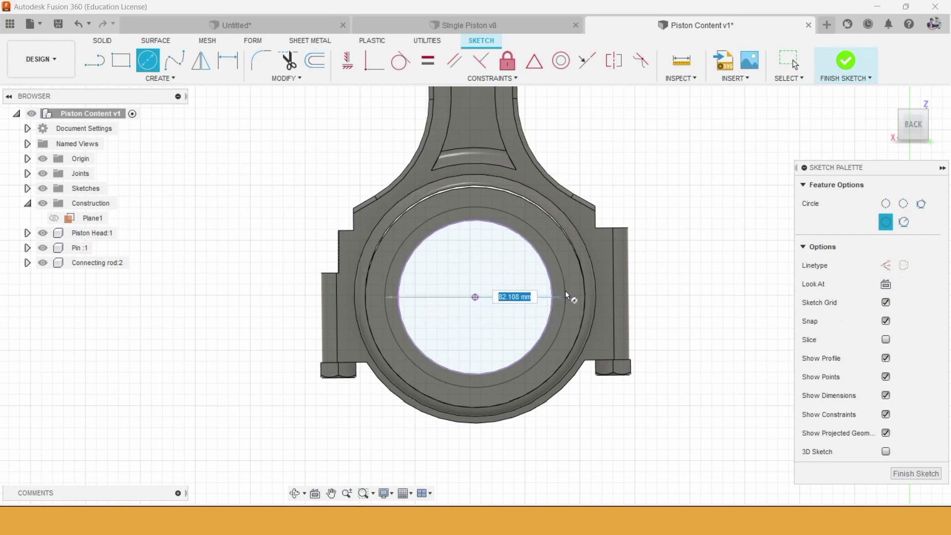
pyautogui.write('85')
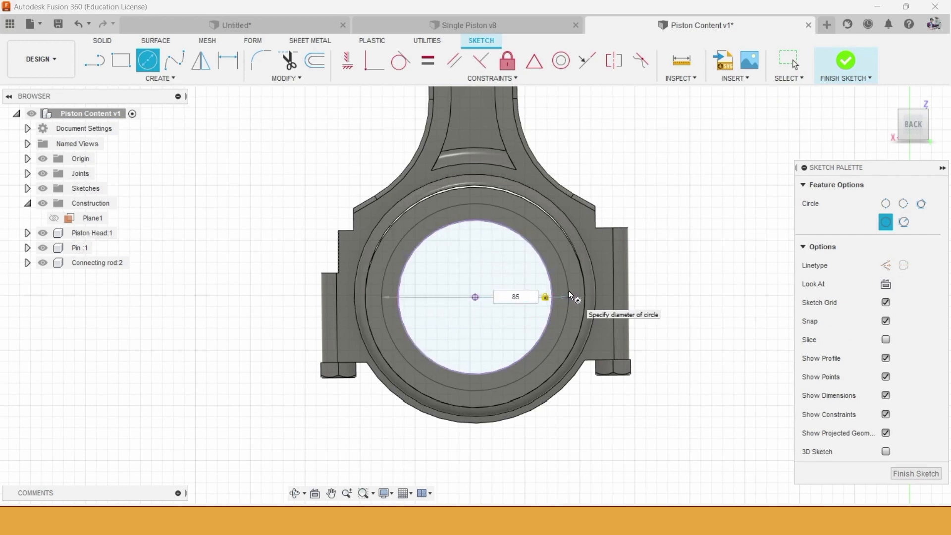
pyautogui.press('Return')
pyautogui.press('Escape')
pyautogui.scroll(-1, 569, 291)
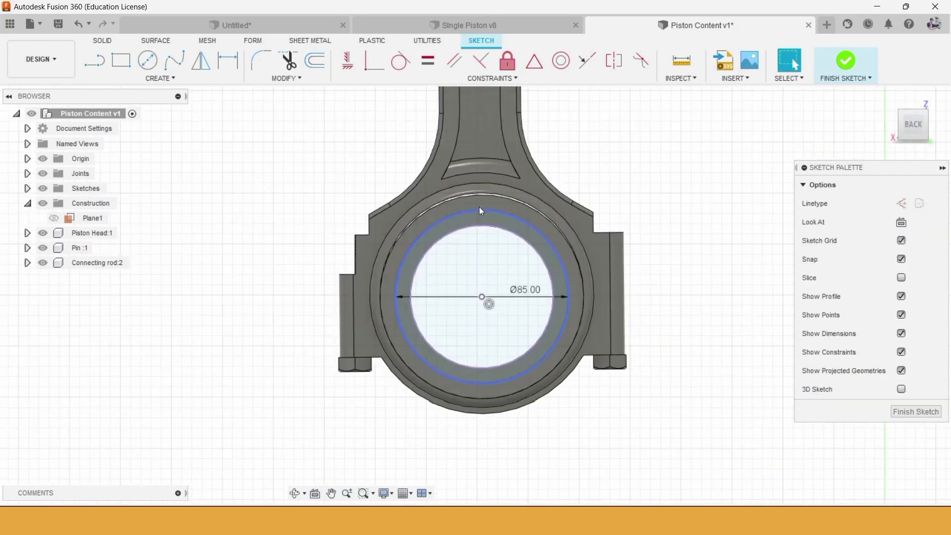
# - Sketch a 140 mm diameter circle centred vertically above the bore centre, overlapping the 85 mm circle
pyautogui.scroll(-3, 480, 208)
pyautogui.press('c')
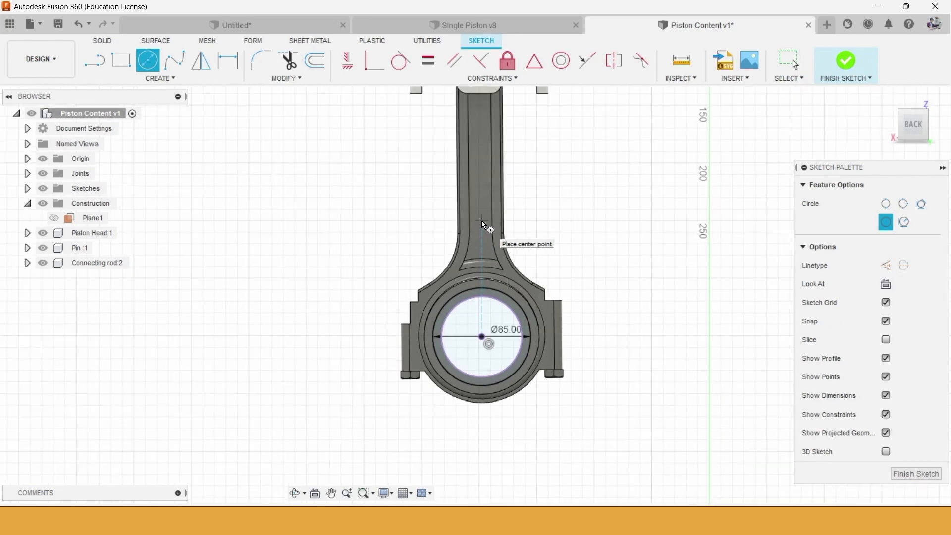
pyautogui.scroll(-1, 482, 221)
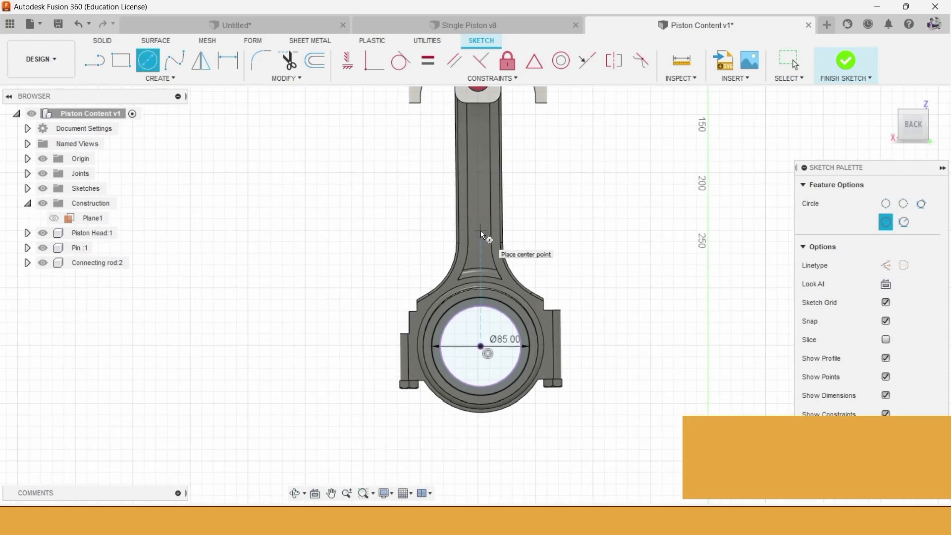
pyautogui.click(481, 253)
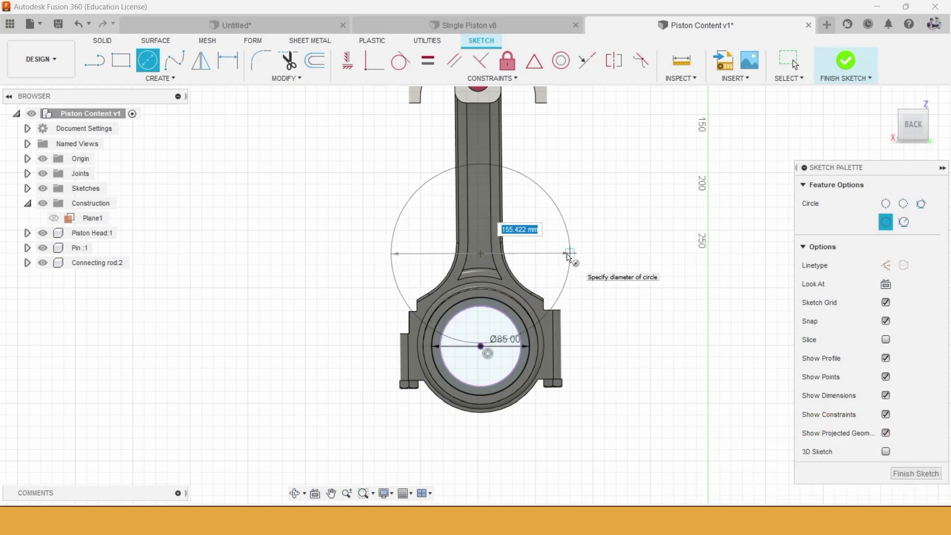
pyautogui.write('140')
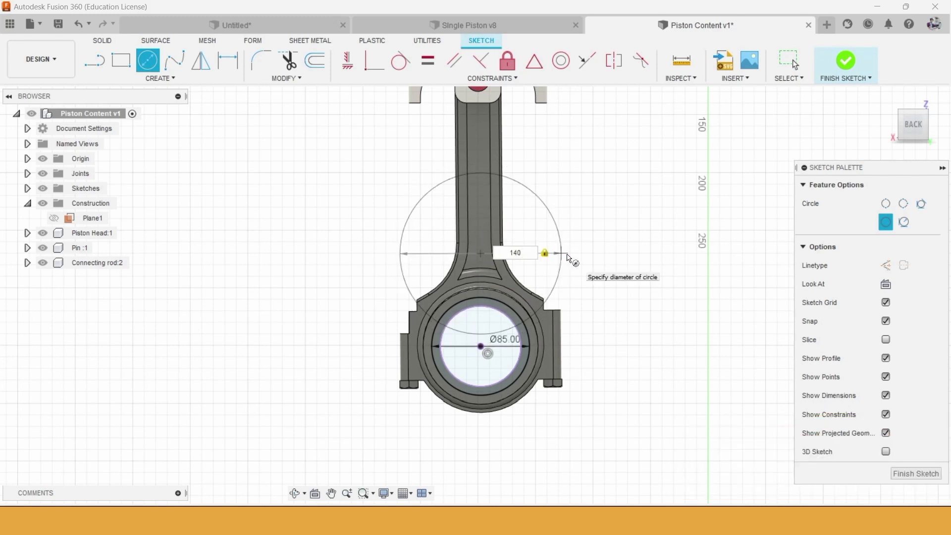
pyautogui.rightClick(570, 259)
pyautogui.click(541, 306)
pyautogui.scroll(3, 515, 312)
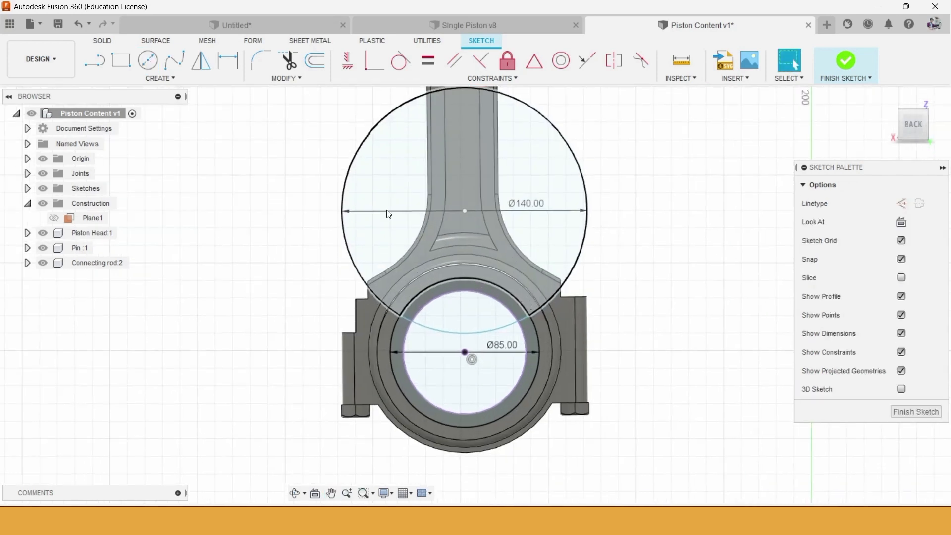
# - Draw horizontal lines from the 140 mm circle's centre out to both sides of the circle
pyautogui.click(99, 63)
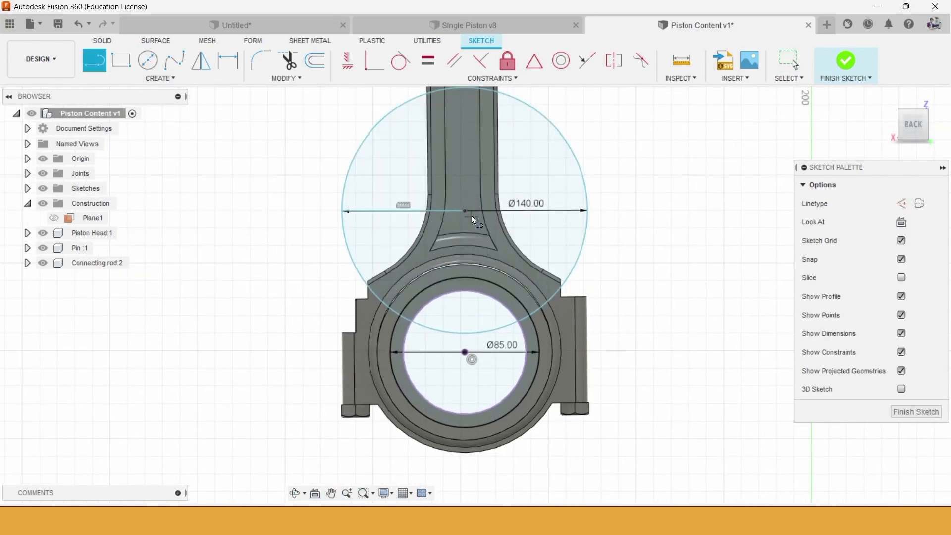
pyautogui.click(466, 211)
pyautogui.click(588, 211)
pyautogui.rightClick(604, 174)
pyautogui.click(616, 173)
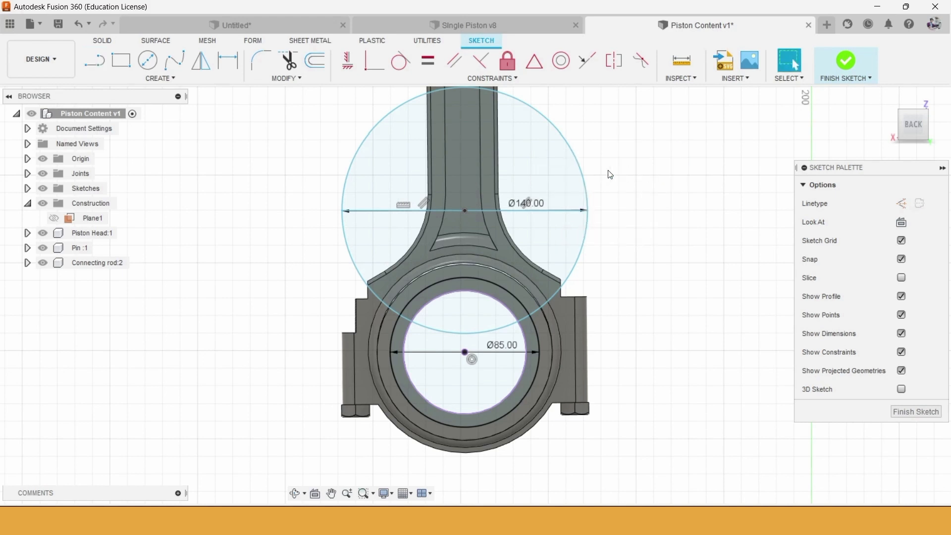
# - Draw a horizontal line from the 85 mm circle's centre to its left edge and a vertical line joining both circle centres
pyautogui.press('l')
pyautogui.click(466, 353)
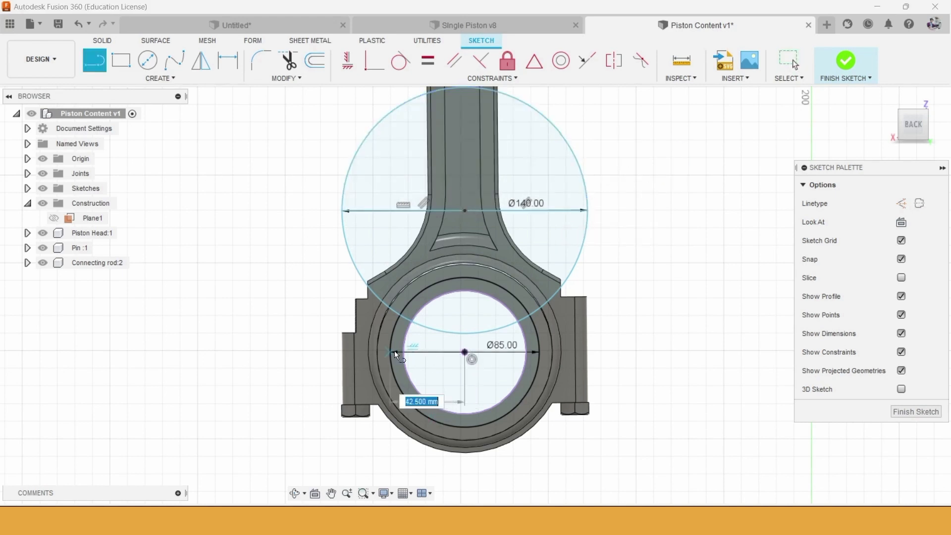
pyautogui.click(393, 351)
pyautogui.scroll(1, 469, 221)
pyautogui.click(480, 192)
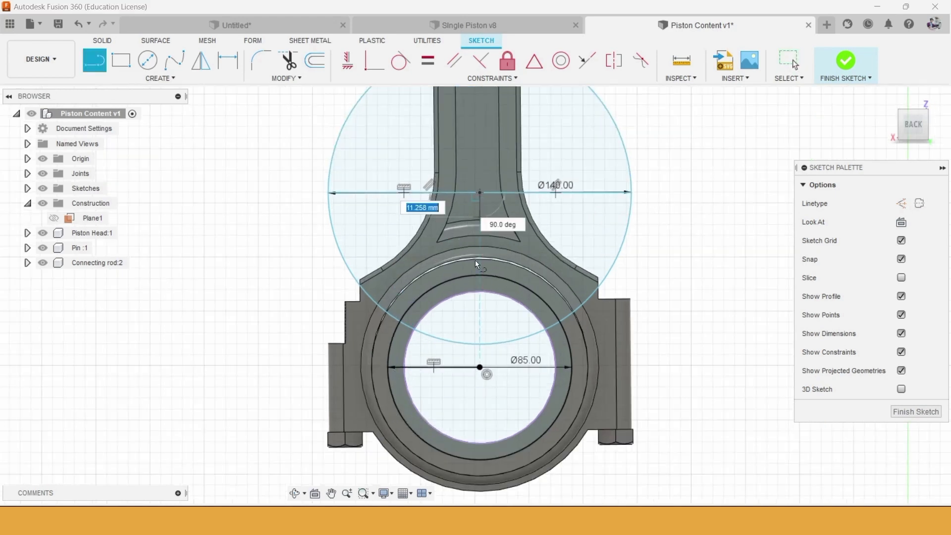
pyautogui.doubleClick(480, 368)
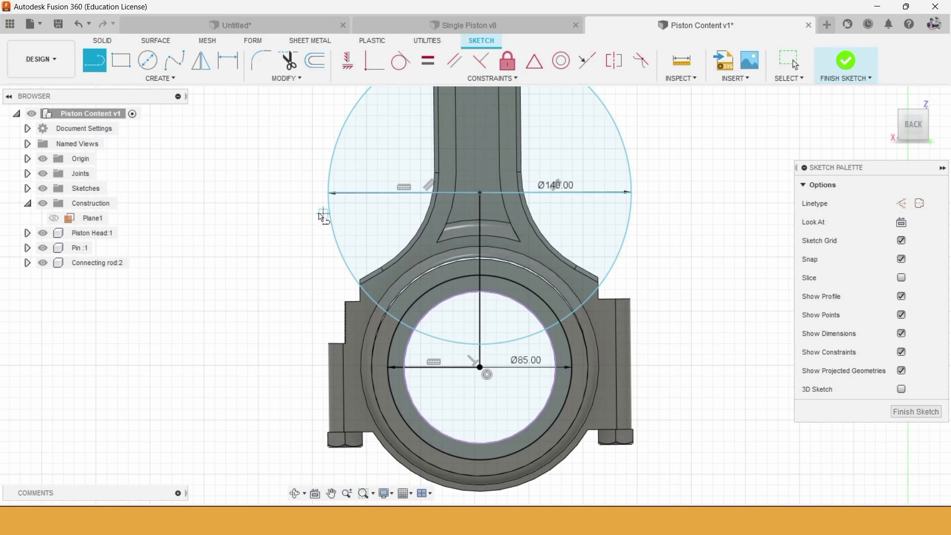
# - Draw a vertical line about 51 mm up from the 85 mm circle's left edge, continuing diagonally to the 140 mm circle's left edge
pyautogui.click(391, 367)
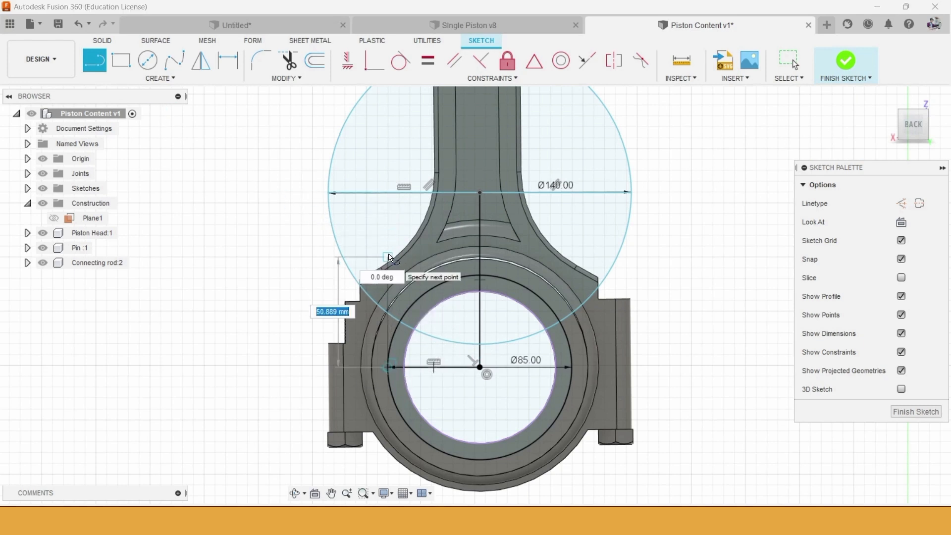
pyautogui.click(388, 256)
pyautogui.click(329, 193)
pyautogui.rightClick(347, 157)
pyautogui.click(393, 157)
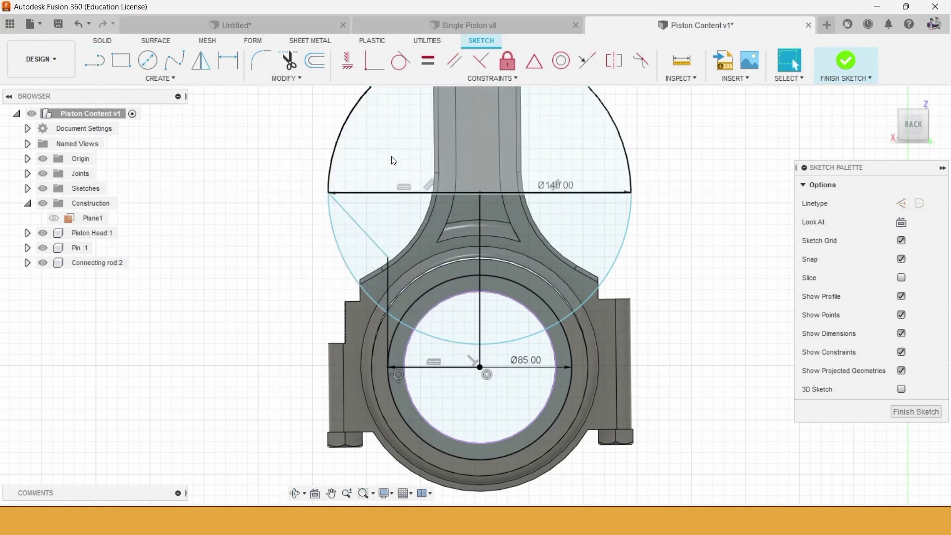
# - Trim the 140 mm circle's lower arc from its left edge to the 85 mm circle's right side, keeping the lower-right arc outside it
pyautogui.click(288, 60)
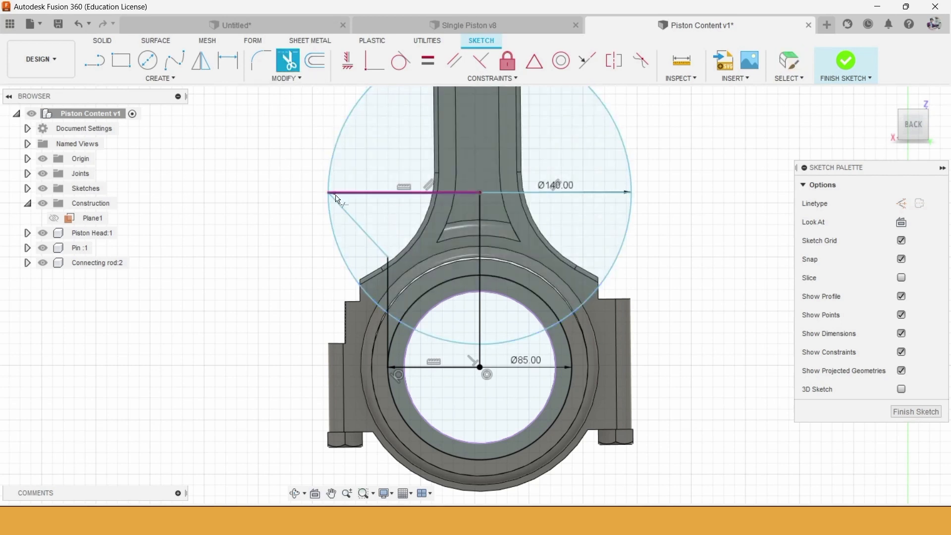
pyautogui.click(335, 242)
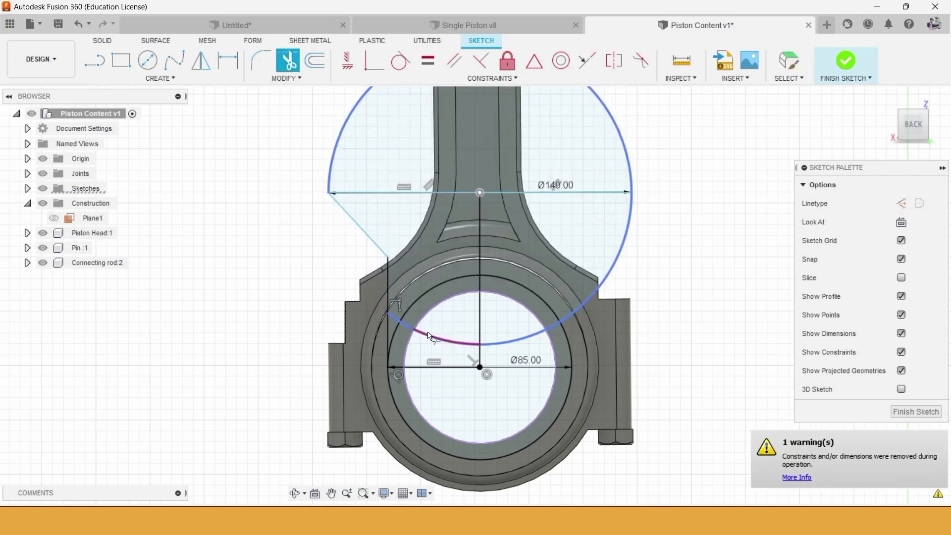
pyautogui.click(395, 318)
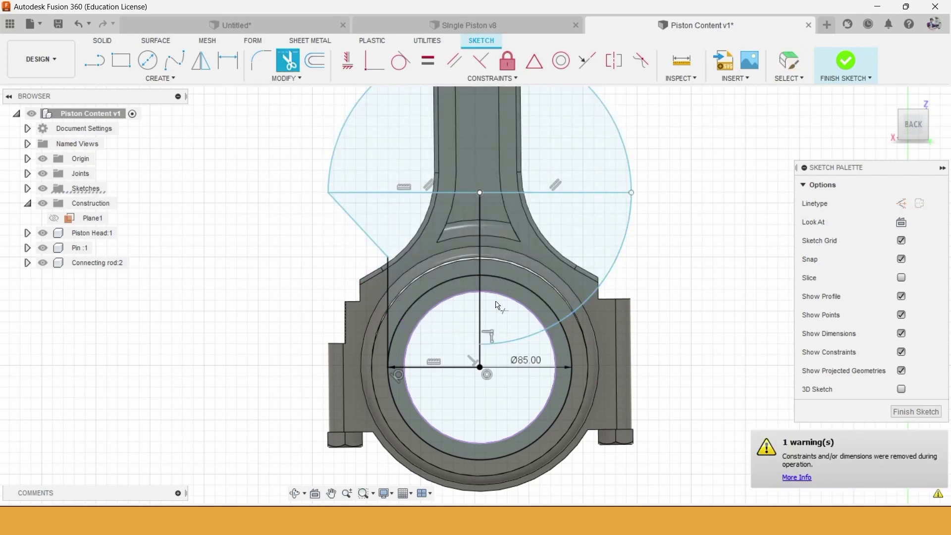
pyautogui.click(552, 327)
pyautogui.press('Escape')
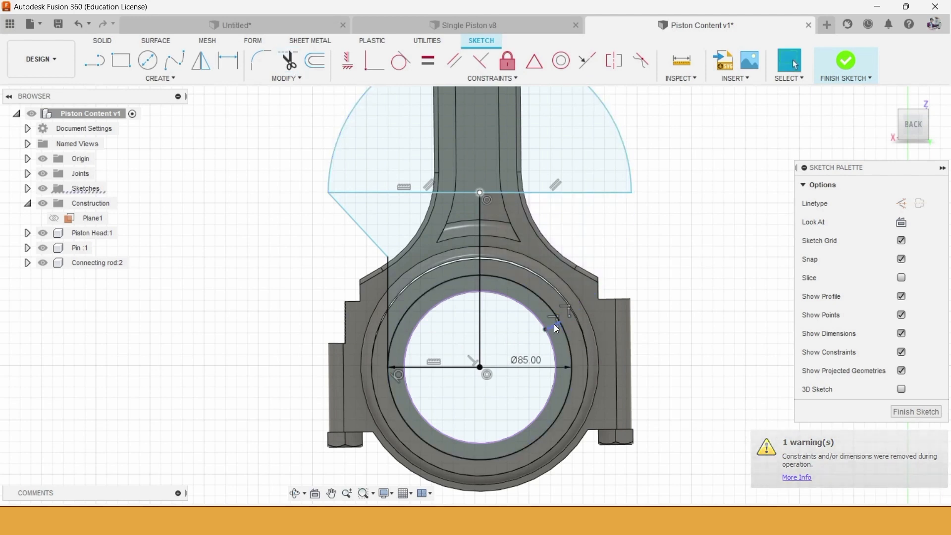
pyautogui.hotkey('ctrl', 'z')
pyautogui.click(293, 63)
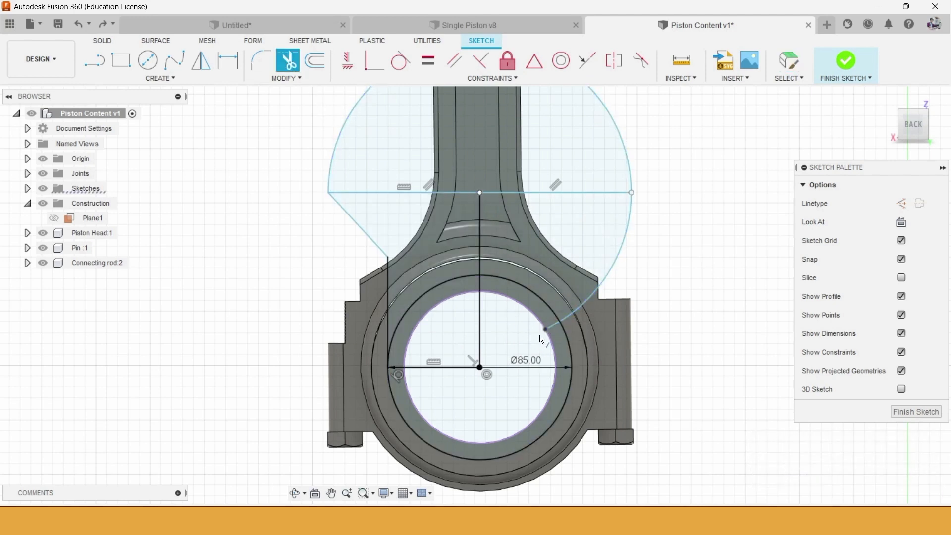
pyautogui.click(542, 312)
pyautogui.rightClick(439, 169)
pyautogui.click(464, 173)
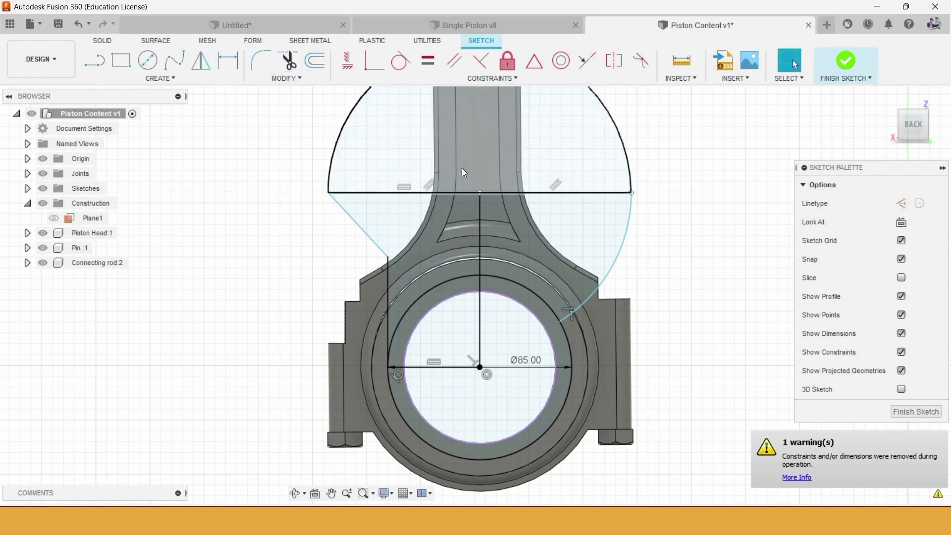
# - Fillet the corner between the vertical and diagonal lines with a 15 mm radius
pyautogui.click(389, 273)
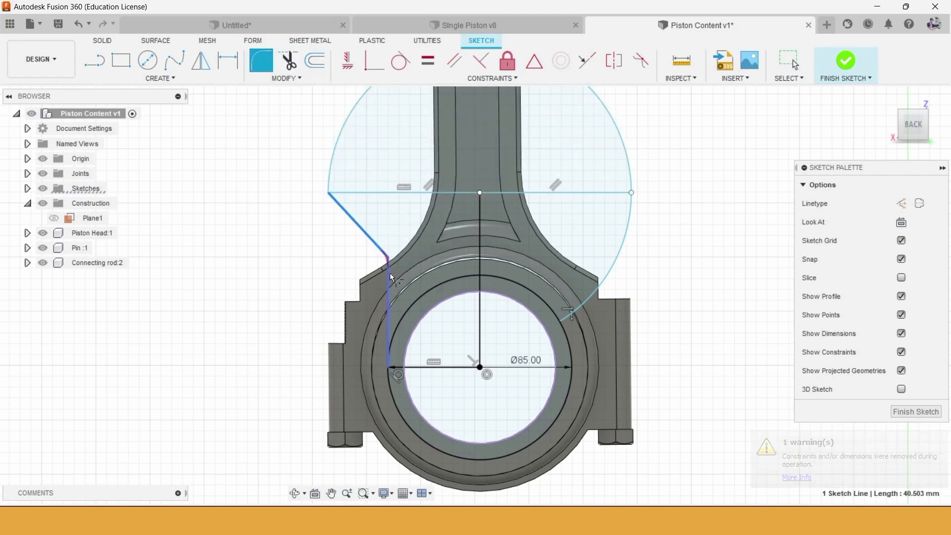
pyautogui.click(393, 250)
pyautogui.scroll(2, 415, 273)
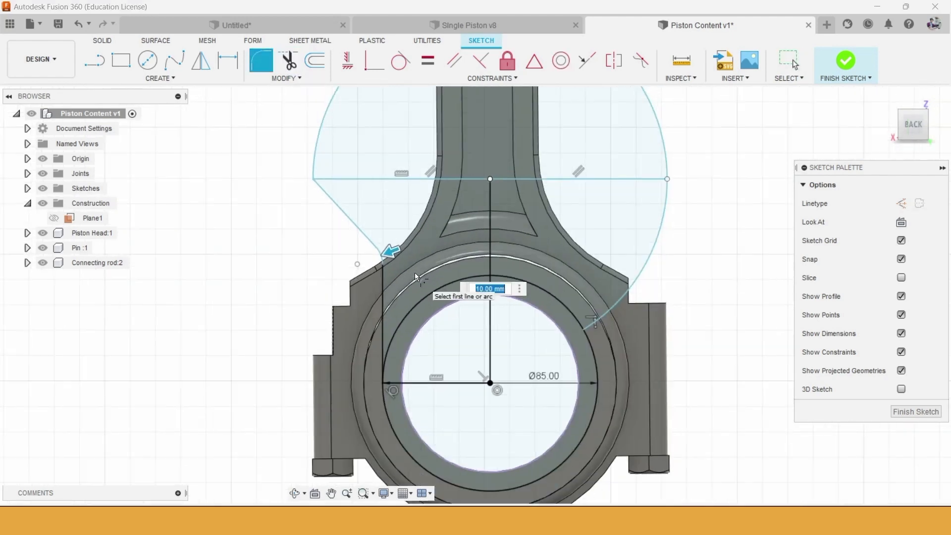
pyautogui.scroll(3, 415, 274)
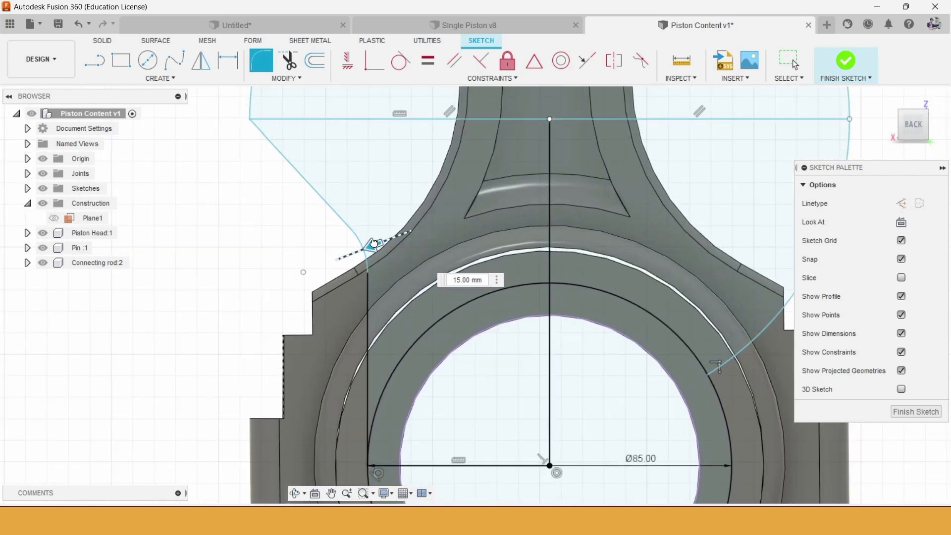
pyautogui.click(374, 241)
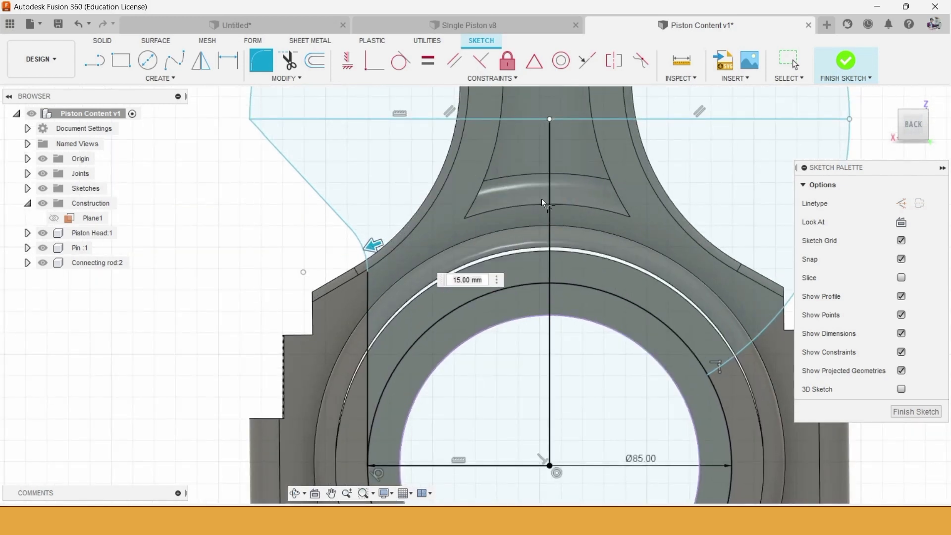
pyautogui.press('Return')
# - Trim away the left half of the horizontal line across the large circle
pyautogui.scroll(-3, 478, 253)
pyautogui.moveTo(455, 275); pyautogui.dragTo(453, 286, button='middle')
pyautogui.click(289, 60)
pyautogui.click(362, 165)
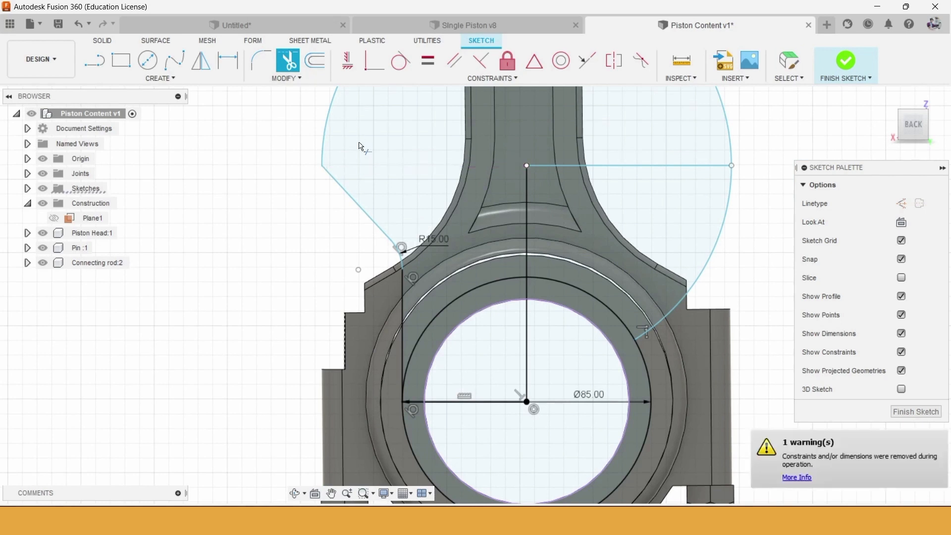
# - Fillet the corner between the large arc's left end and the diagonal line with a 15 mm radius
pyautogui.rightClick(362, 124)
pyautogui.click(408, 125)
pyautogui.click(261, 61)
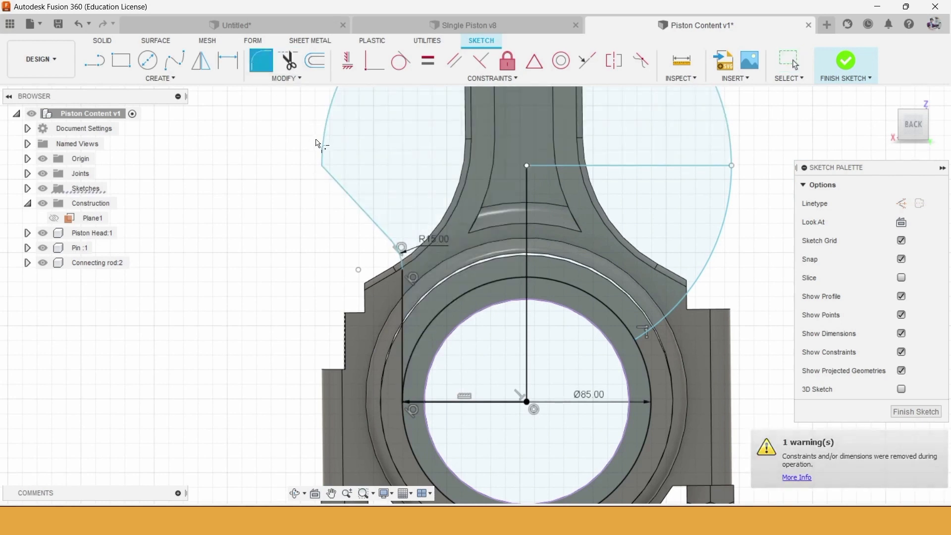
pyautogui.click(333, 177)
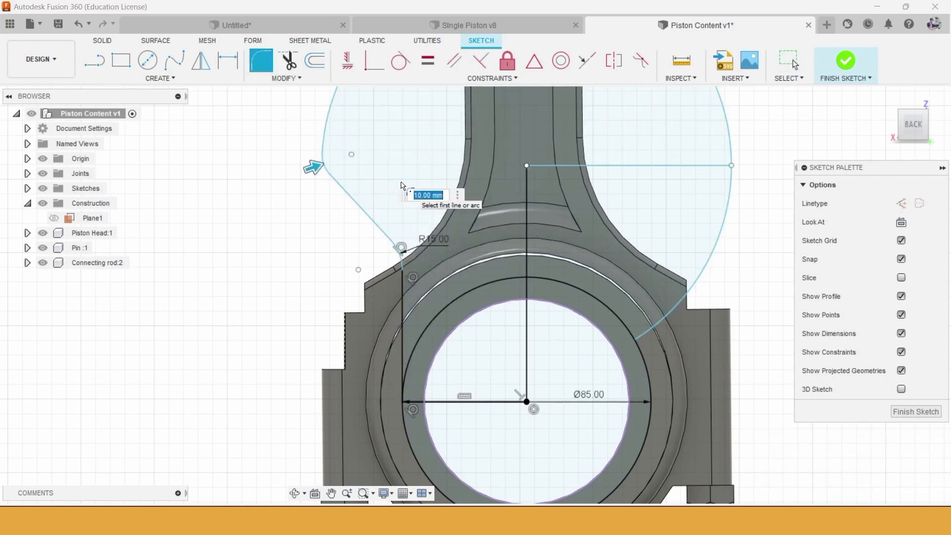
pyautogui.write('15')
pyautogui.press('Return')
# - Mirror the left vertical line, diagonal line and both 15 mm fillets about the vertical centre line
pyautogui.scroll(-3, 411, 181)
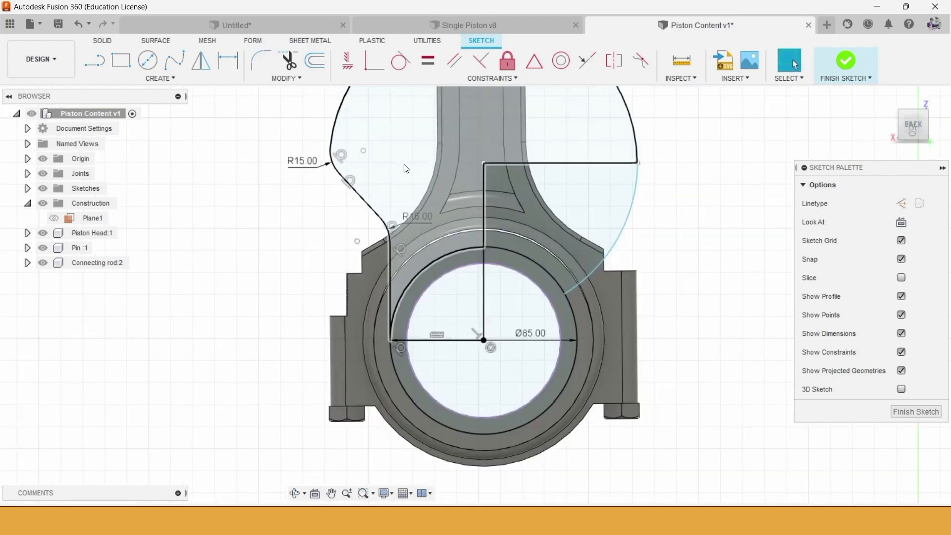
pyautogui.moveTo(420, 178); pyautogui.dragTo(402, 215, button='middle')
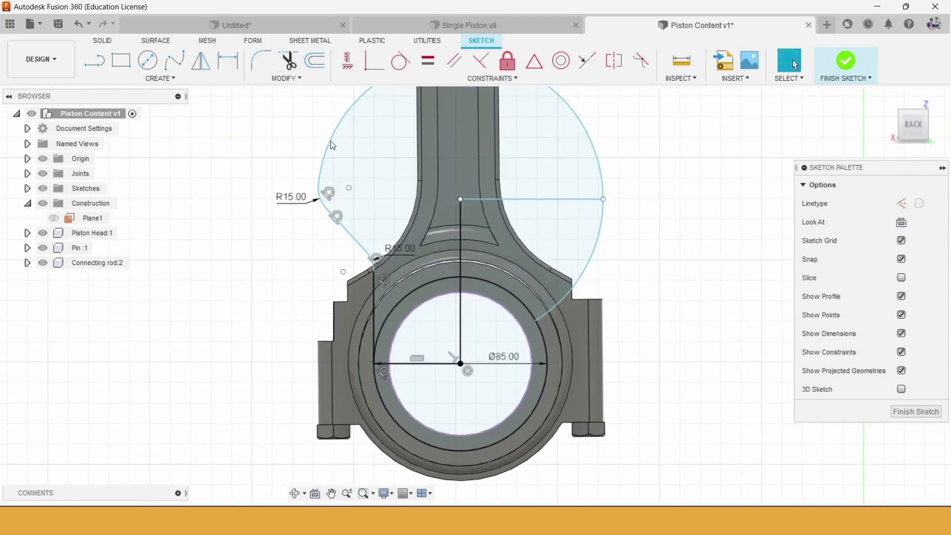
pyautogui.moveTo(332, 144); pyautogui.dragTo(304, 96, button='middle')
pyautogui.click(205, 63)
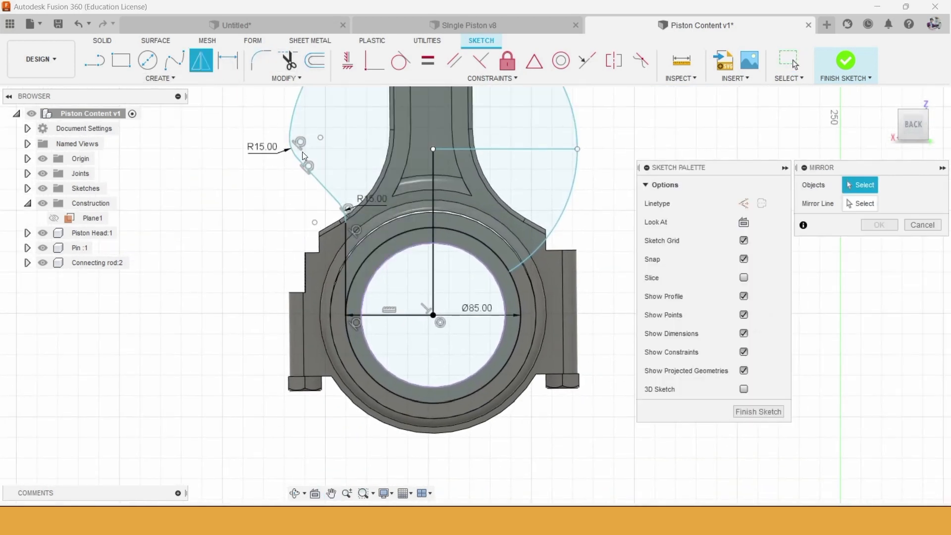
pyautogui.click(290, 144)
pyautogui.click(322, 186)
pyautogui.scroll(3, 339, 216)
pyautogui.click(342, 212)
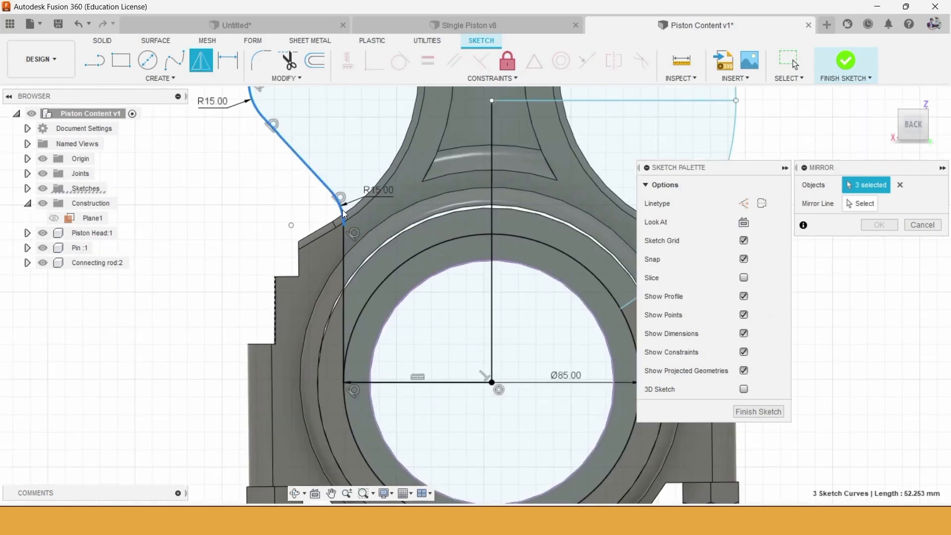
pyautogui.click(345, 248)
pyautogui.scroll(-3, 346, 250)
pyautogui.click(860, 204)
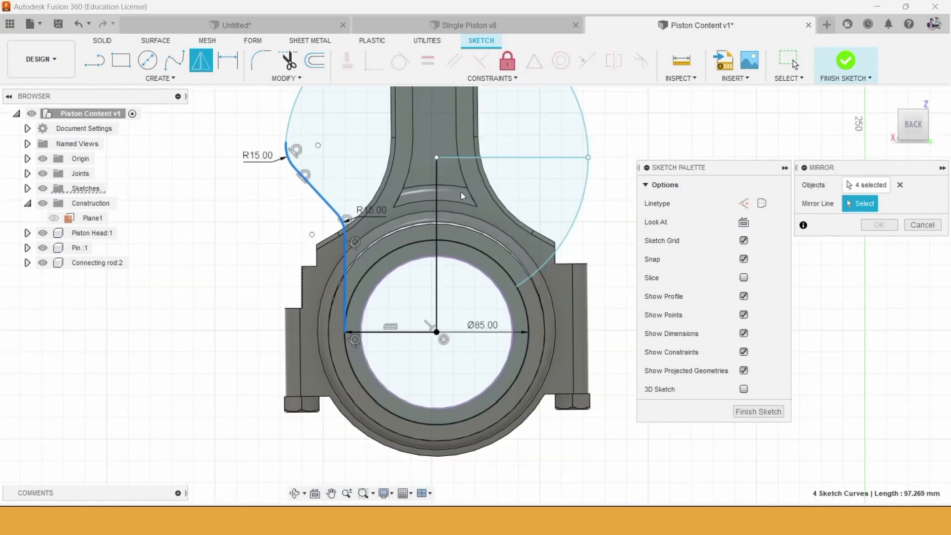
pyautogui.click(435, 191)
pyautogui.click(879, 224)
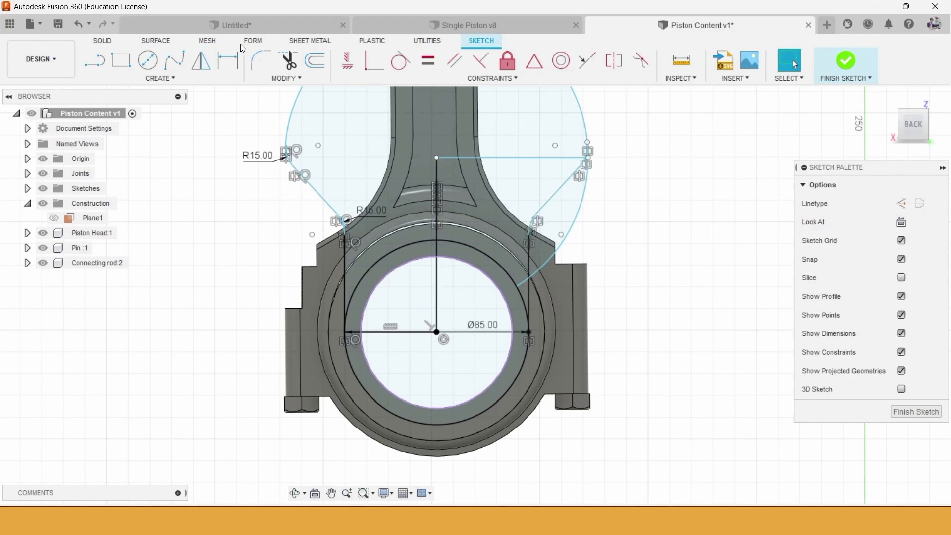
# - Trim away the large arc's leftover lower-right segments and the horizontal line across its right half
pyautogui.click(285, 61)
pyautogui.click(567, 237)
pyautogui.scroll(4, 549, 283)
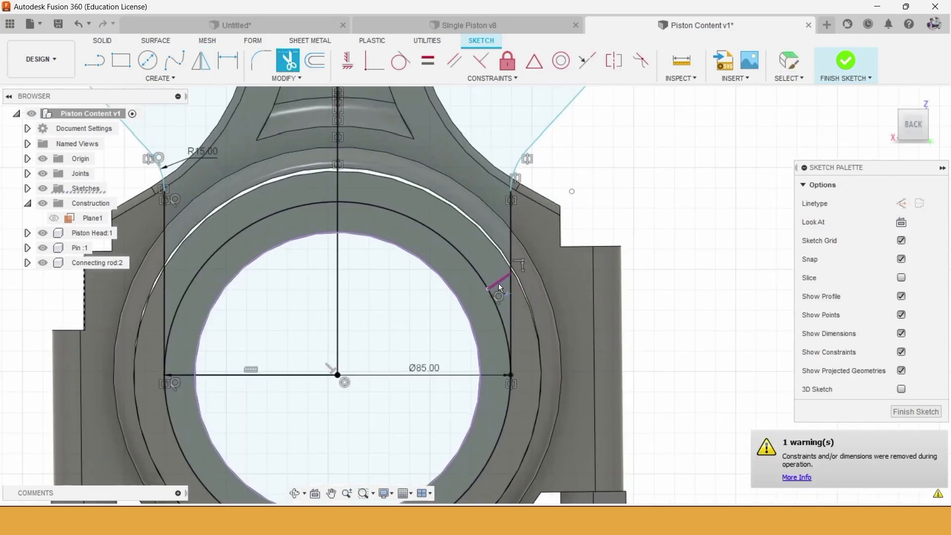
pyautogui.click(499, 283)
pyautogui.scroll(-3, 501, 272)
pyautogui.moveTo(443, 137); pyautogui.dragTo(445, 196, button='middle')
pyautogui.click(446, 199)
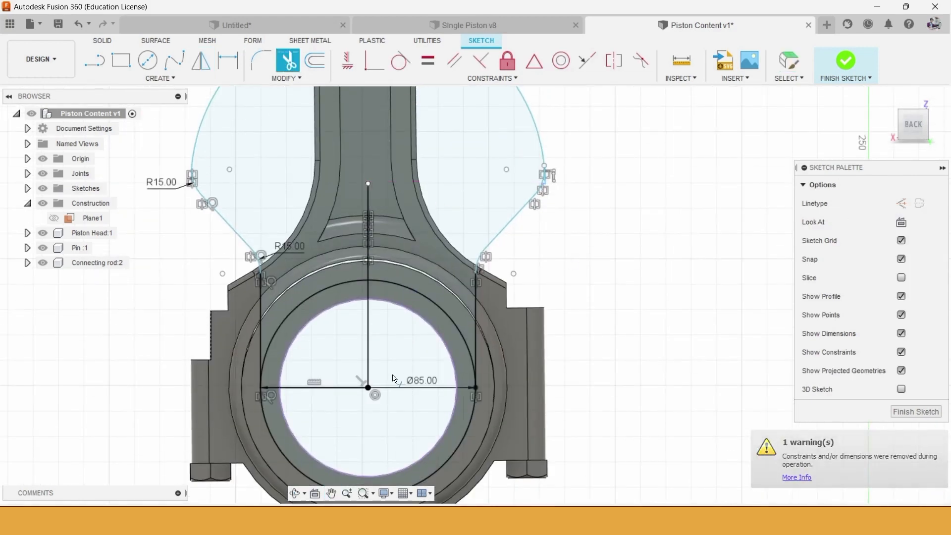
pyautogui.scroll(-2, 517, 245)
pyautogui.rightClick(611, 209)
pyautogui.click(638, 213)
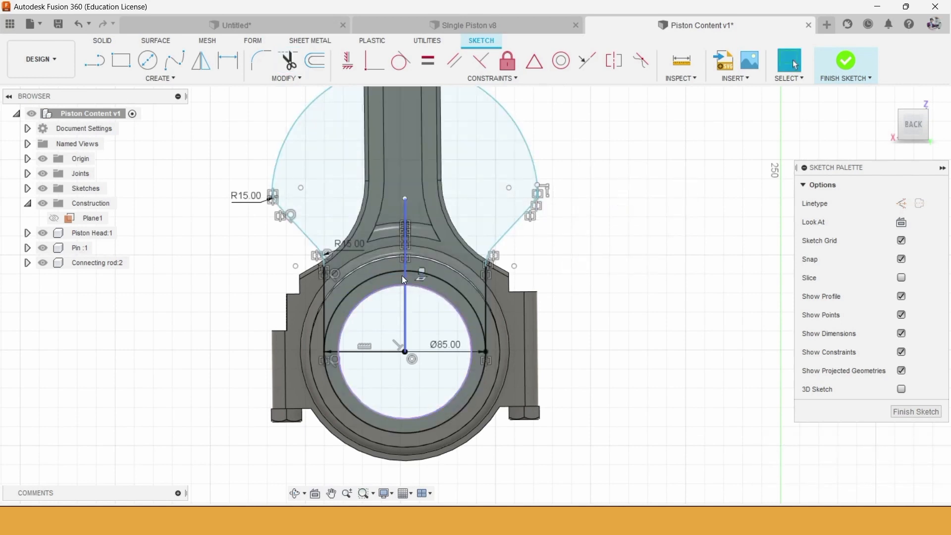
# - Trim the vertical centre line and the horizontal radius line inside the 85 mm circle
pyautogui.click(404, 212)
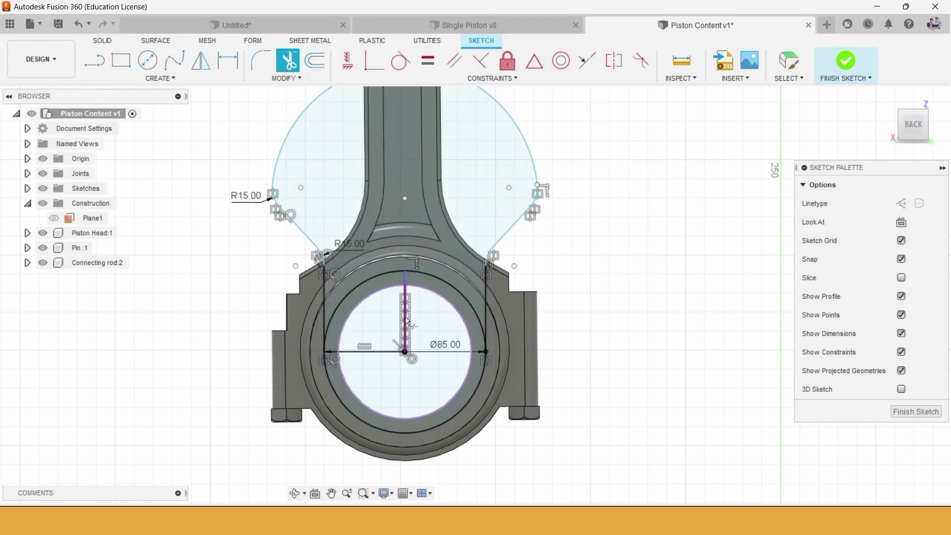
pyautogui.click(397, 348)
pyautogui.scroll(3, 357, 355)
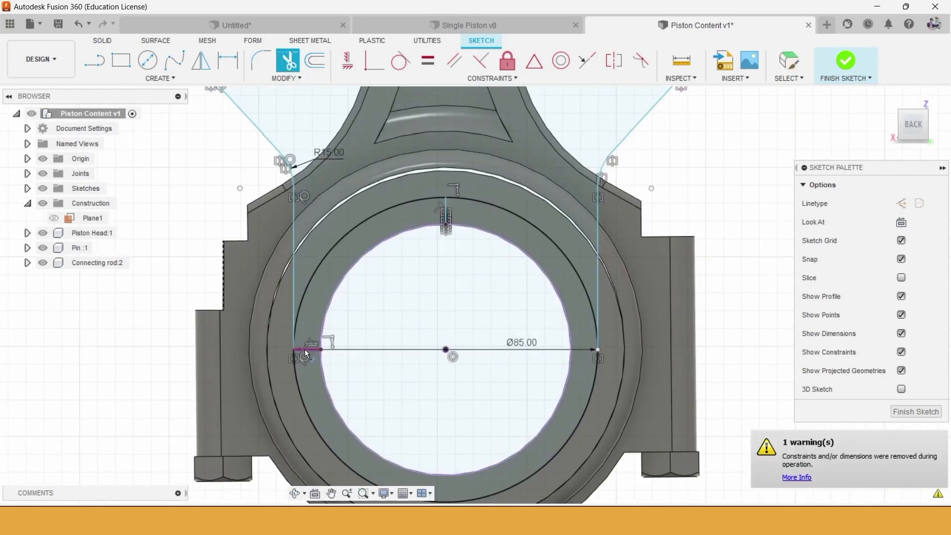
pyautogui.scroll(-2, 489, 323)
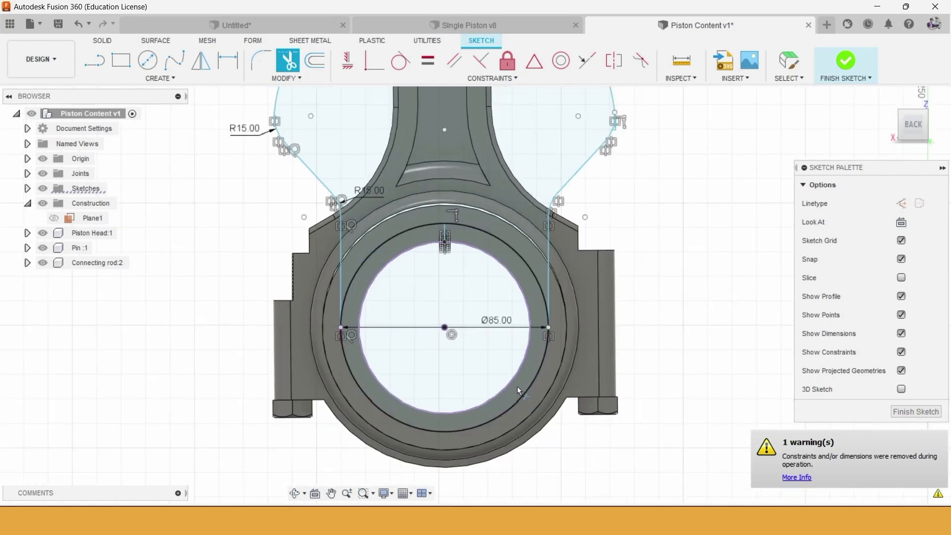
# - Trim away the upper half of the 85 mm circle and finish the sketch
pyautogui.click(517, 252)
pyautogui.click(399, 235)
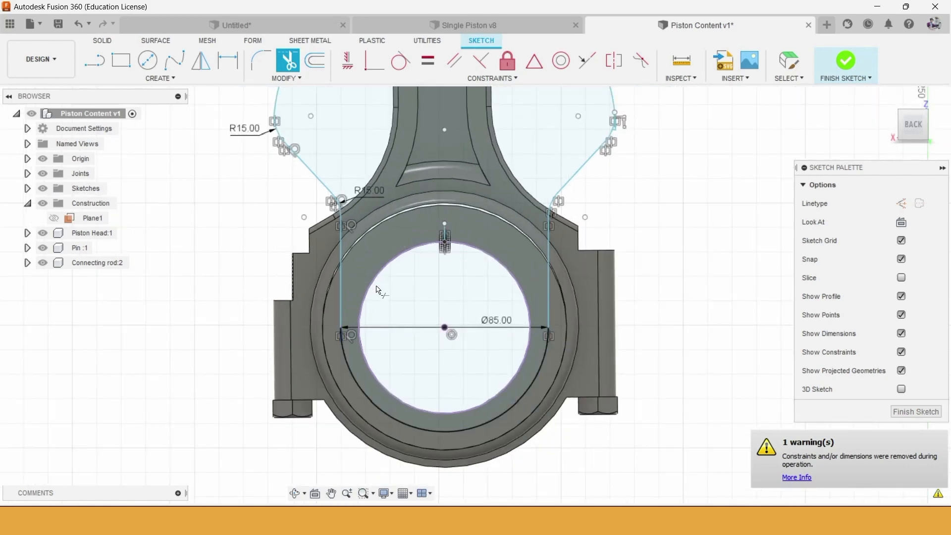
pyautogui.press('Escape')
pyautogui.scroll(-2, 493, 246)
pyautogui.scroll(-2, 493, 248)
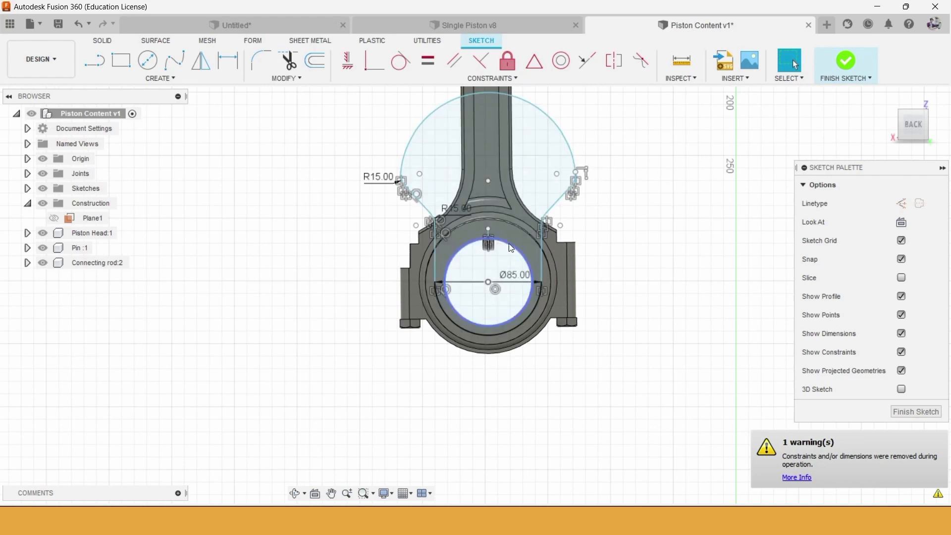
pyautogui.click(846, 67)
# - Extrude the counterweight profile together with its inner circle by -30 mm as a new body
pyautogui.moveTo(606, 268); pyautogui.dragTo(766, 270)
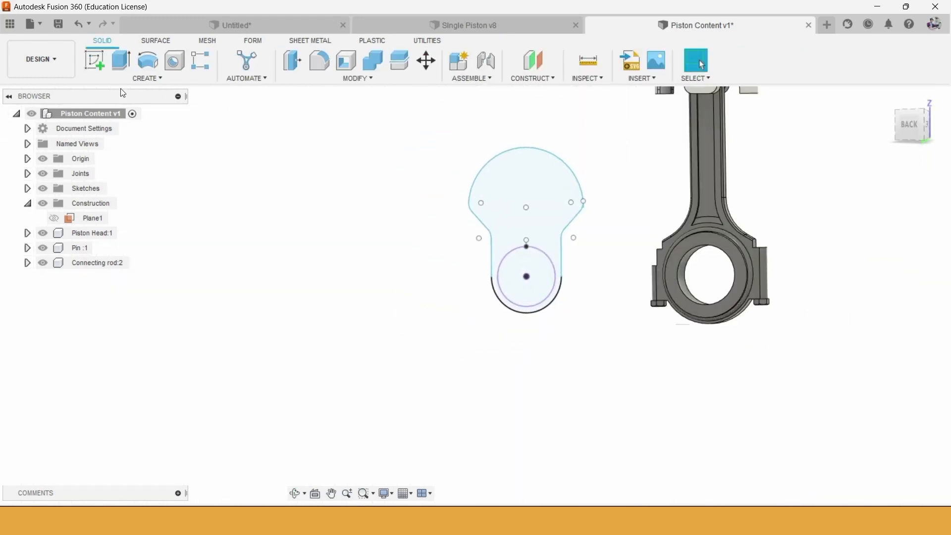
pyautogui.click(121, 59)
pyautogui.click(519, 182)
pyautogui.click(537, 277)
pyautogui.scroll(-2, 573, 249)
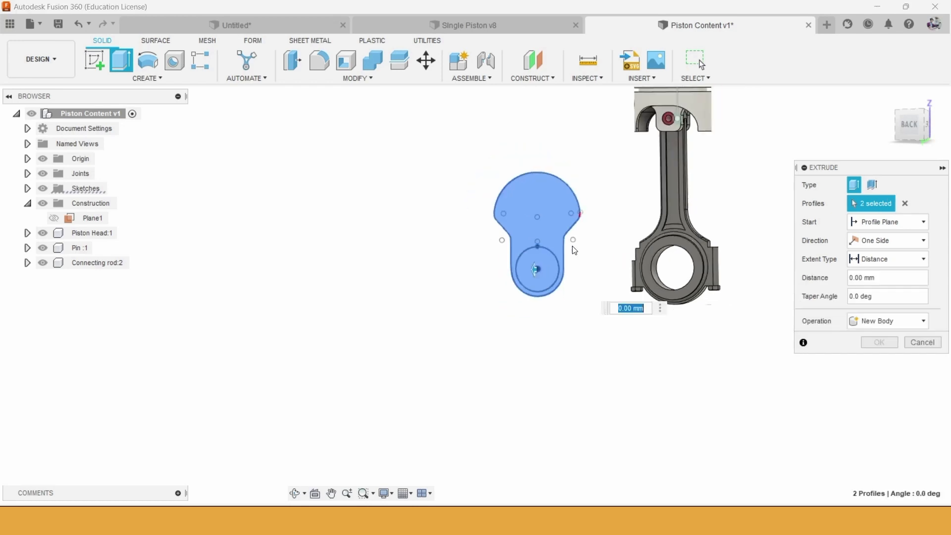
pyautogui.keyDown('shift'); pyautogui.moveTo(573, 251); pyautogui.dragTo(672, 228, button='middle'); pyautogui.keyUp('shift')
pyautogui.click(922, 124)
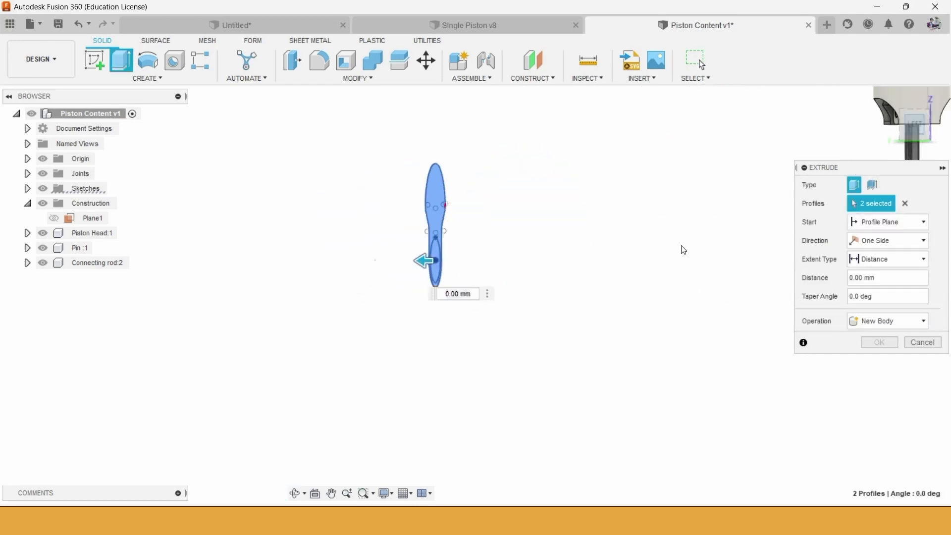
pyautogui.scroll(2, 476, 280)
pyautogui.scroll(-2, 376, 276)
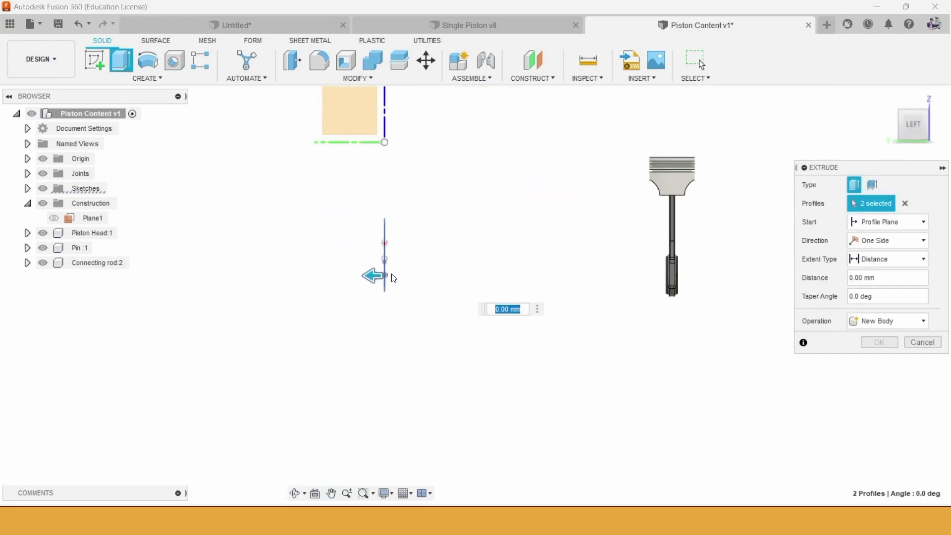
pyautogui.moveTo(380, 275); pyautogui.dragTo(391, 278)
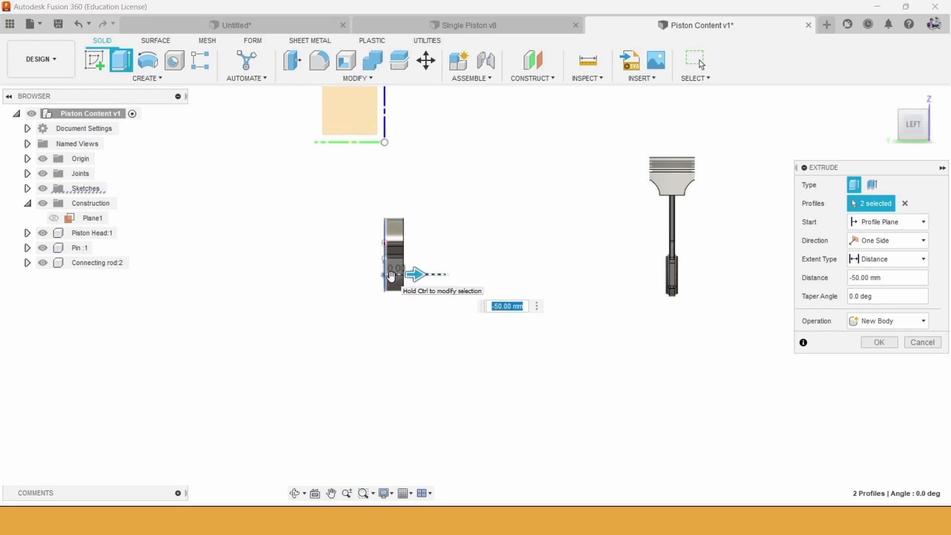
pyautogui.scroll(3, 391, 277)
pyautogui.moveTo(429, 272); pyautogui.dragTo(412, 273)
pyautogui.scroll(-2, 365, 242)
pyautogui.scroll(-1, 367, 246)
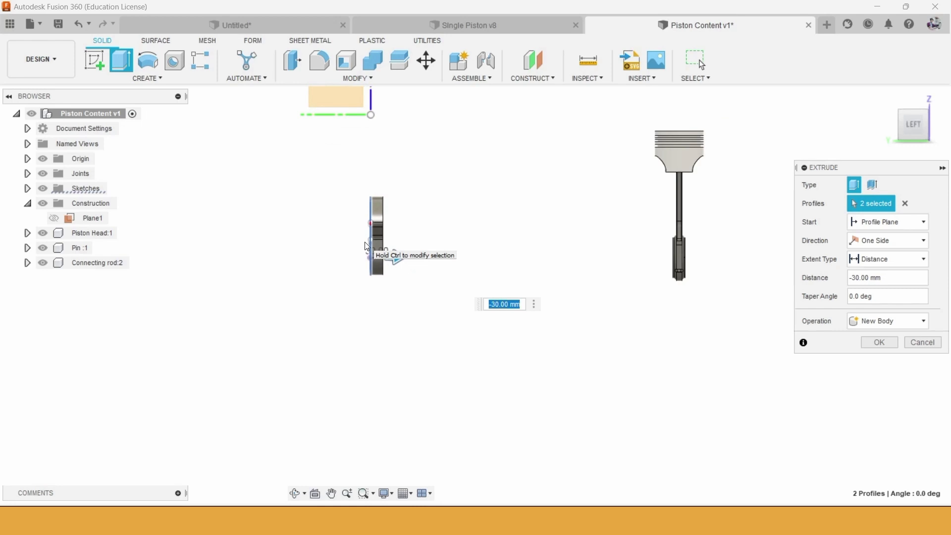
pyautogui.press('Return')
# - Gauge the big end's width with a temporary line in a sketch on the connecting rod's side face
pyautogui.scroll(2, 451, 266)
pyautogui.scroll(2, 734, 249)
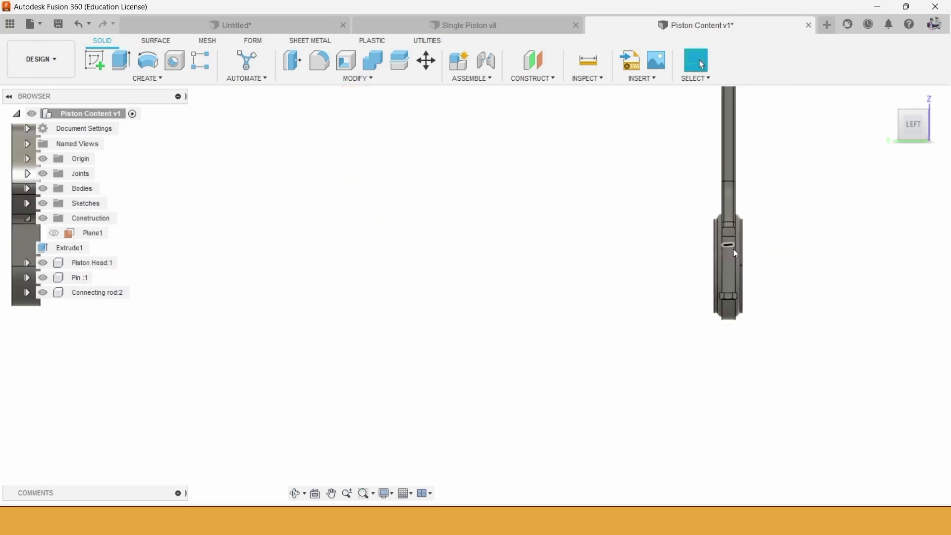
pyautogui.scroll(2, 639, 268)
pyautogui.click(610, 279)
pyautogui.rightClick(609, 279)
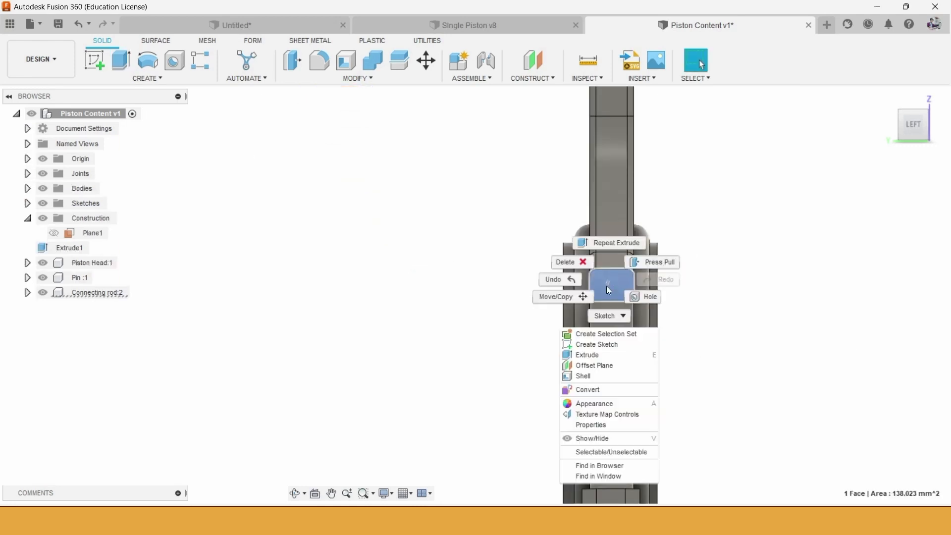
pyautogui.click(602, 346)
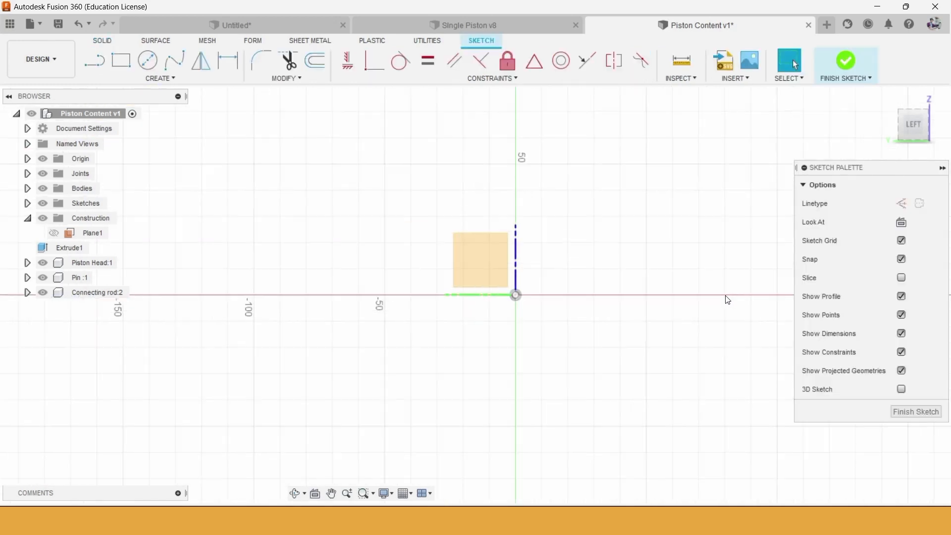
pyautogui.moveTo(711, 304); pyautogui.dragTo(200, 225, button='middle')
pyautogui.scroll(-6, 484, 251)
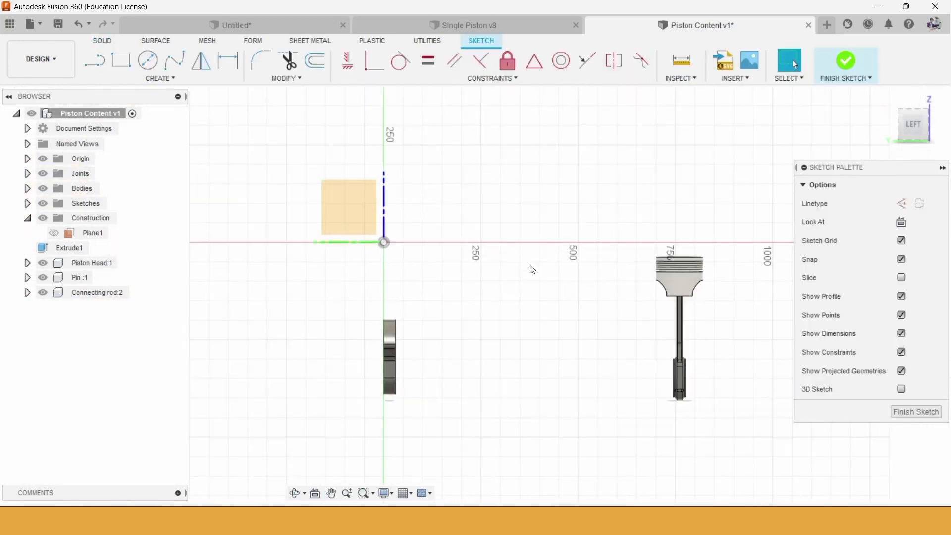
pyautogui.moveTo(665, 388); pyautogui.dragTo(605, 375, button='middle')
pyautogui.scroll(6, 627, 347)
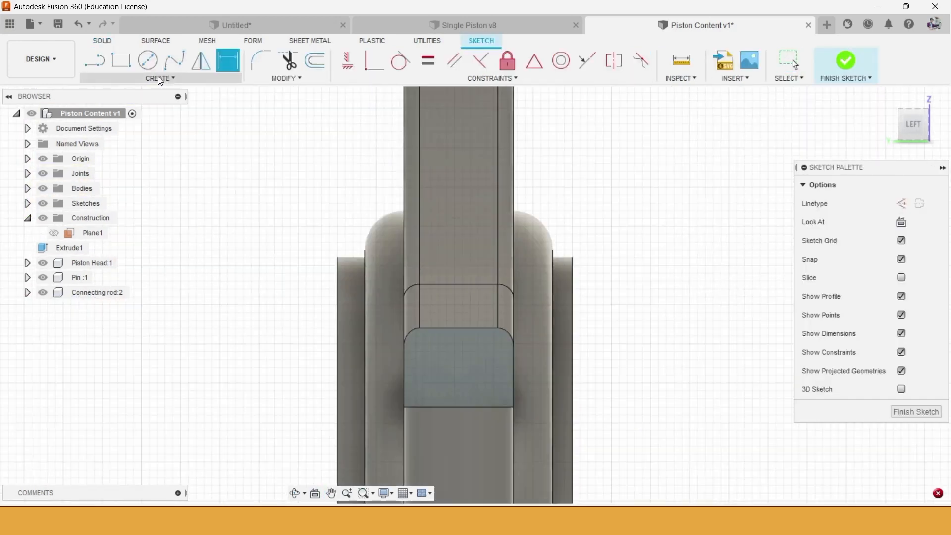
pyautogui.click(94, 60)
pyautogui.click(337, 257)
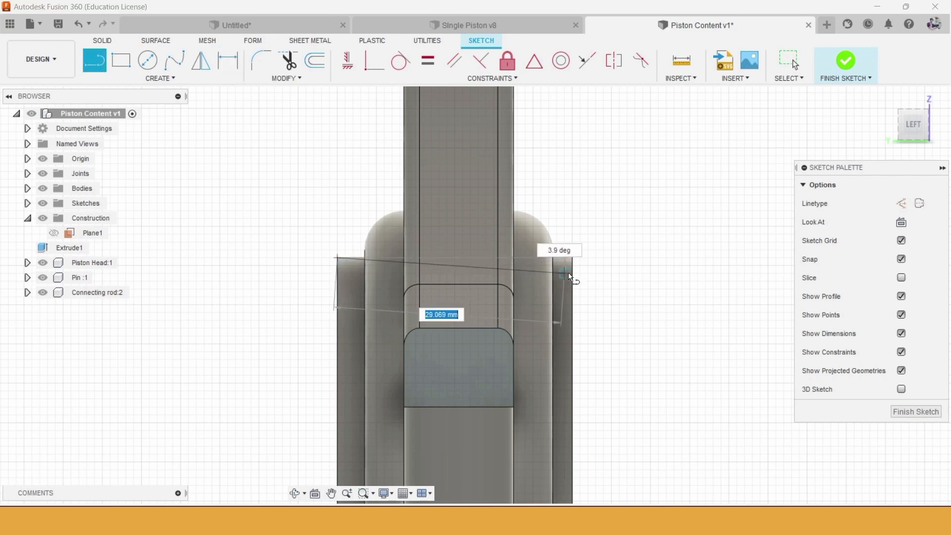
pyautogui.press('Escape')
pyautogui.scroll(-3, 542, 248)
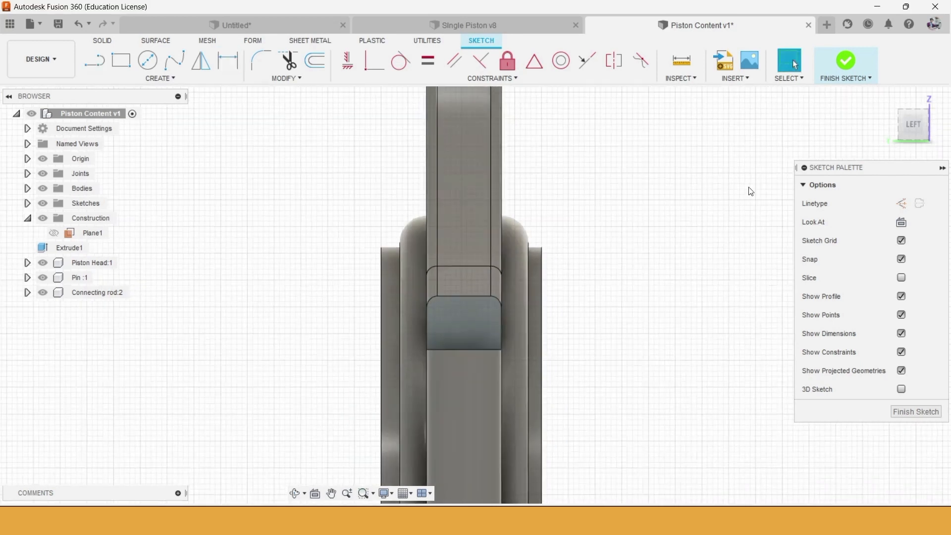
pyautogui.click(846, 61)
# - Make Sketch2, which holds the counterweight profile, visible again
pyautogui.scroll(-3, 692, 282)
pyautogui.scroll(-4, 692, 285)
pyautogui.scroll(-1, 678, 292)
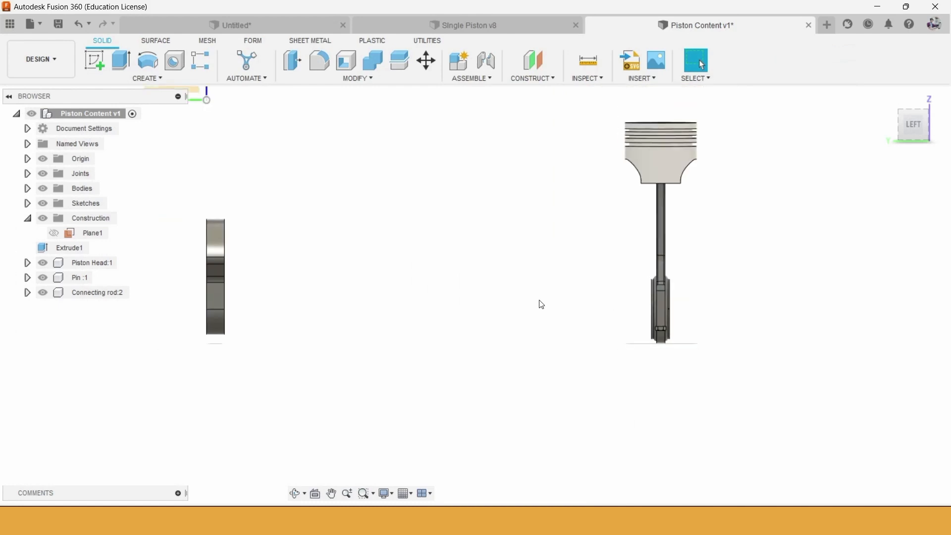
pyautogui.moveTo(539, 304); pyautogui.dragTo(605, 299, button='middle')
pyautogui.scroll(1, 430, 285)
pyautogui.keyDown('shift'); pyautogui.moveTo(430, 285); pyautogui.dragTo(158, 207, button='middle'); pyautogui.keyUp('shift')
pyautogui.click(27, 203)
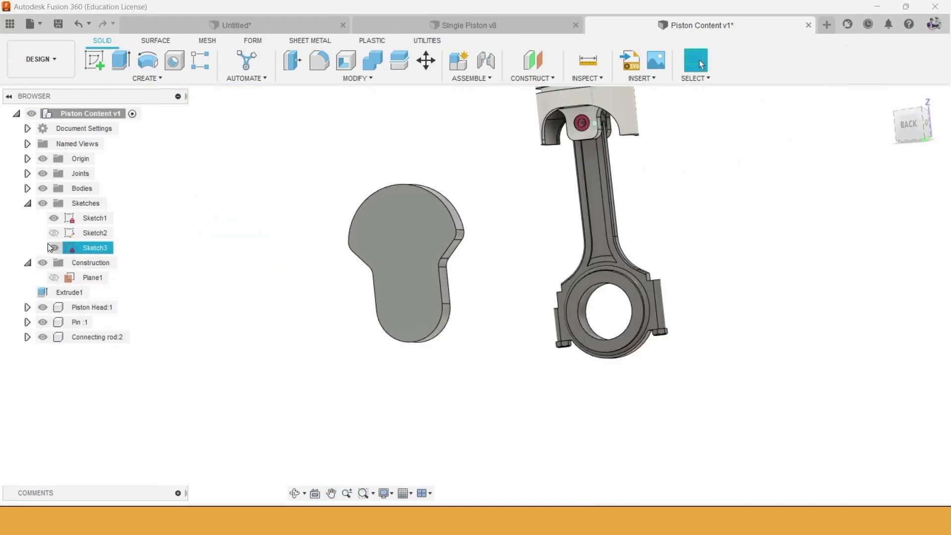
pyautogui.click(406, 271)
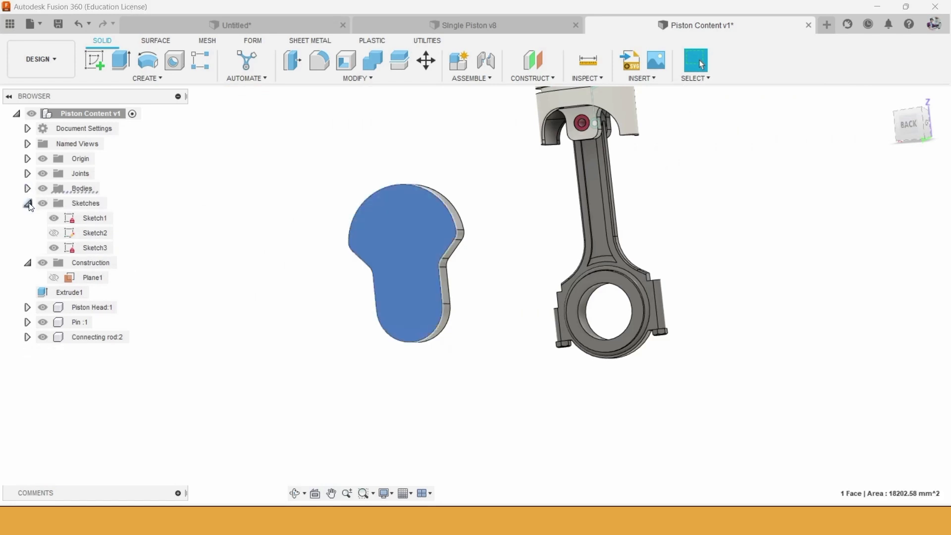
pyautogui.click(53, 233)
pyautogui.scroll(3, 406, 305)
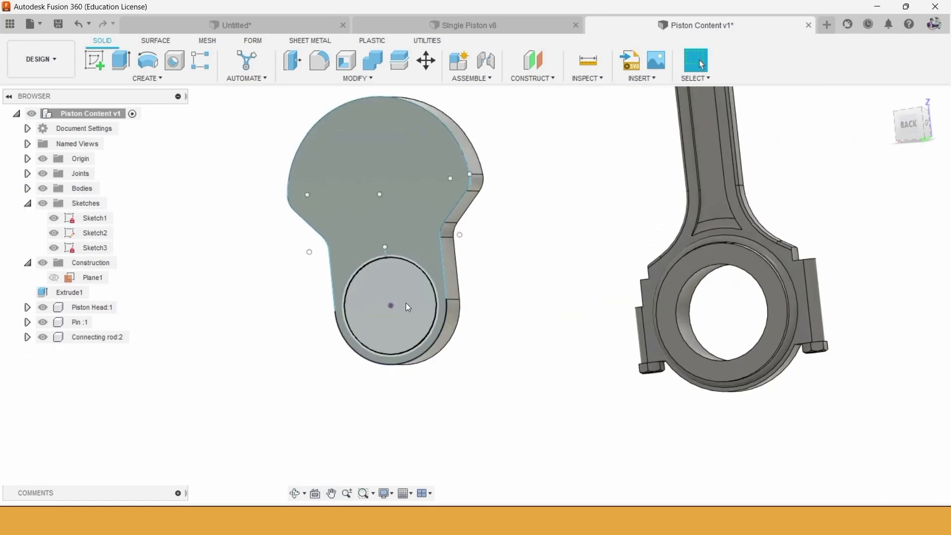
# - Extrude the counterweight's inner circle 40 mm outward and join it to the body as the crank pin
pyautogui.click(408, 306)
pyautogui.rightClick(408, 307)
pyautogui.click(404, 357)
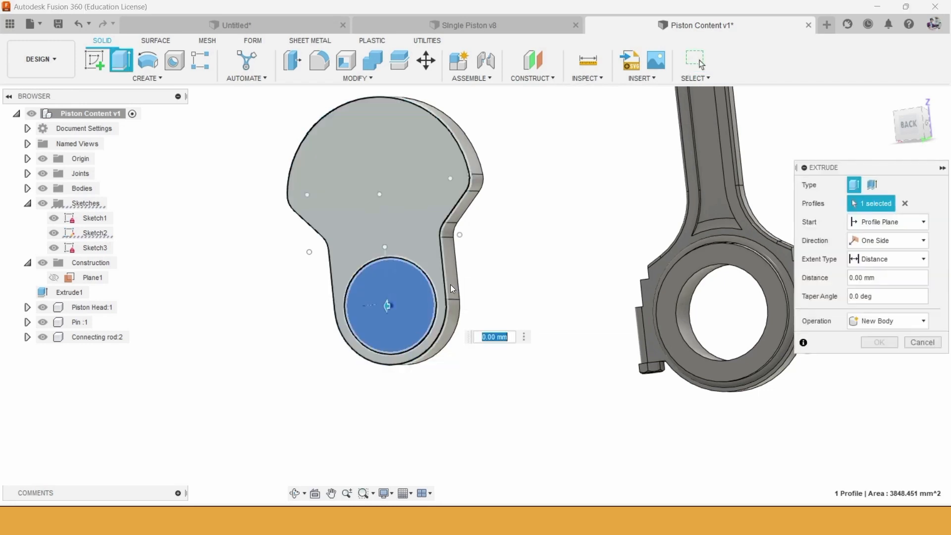
pyautogui.keyDown('shift'); pyautogui.moveTo(540, 275); pyautogui.dragTo(488, 277, button='middle'); pyautogui.keyUp('shift')
pyautogui.click(928, 128)
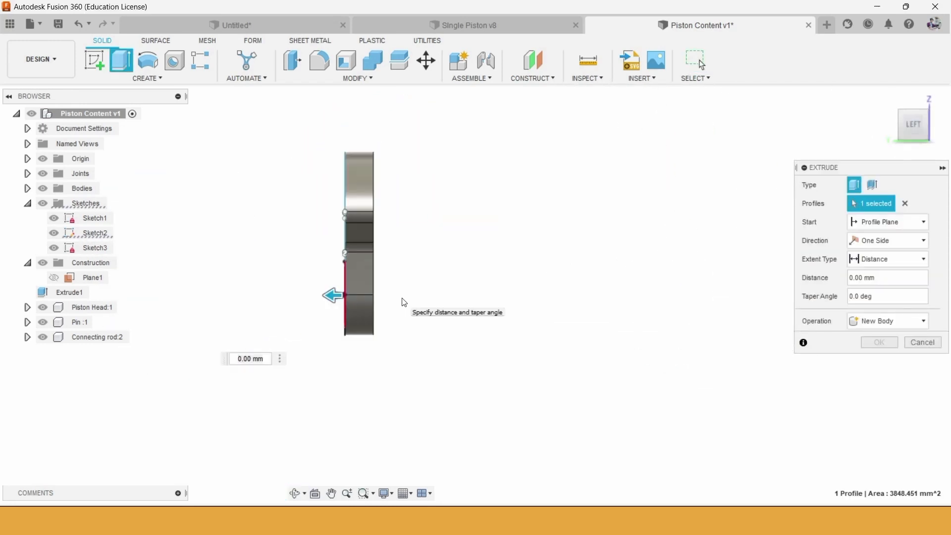
pyautogui.scroll(3, 364, 296)
pyautogui.write('40')
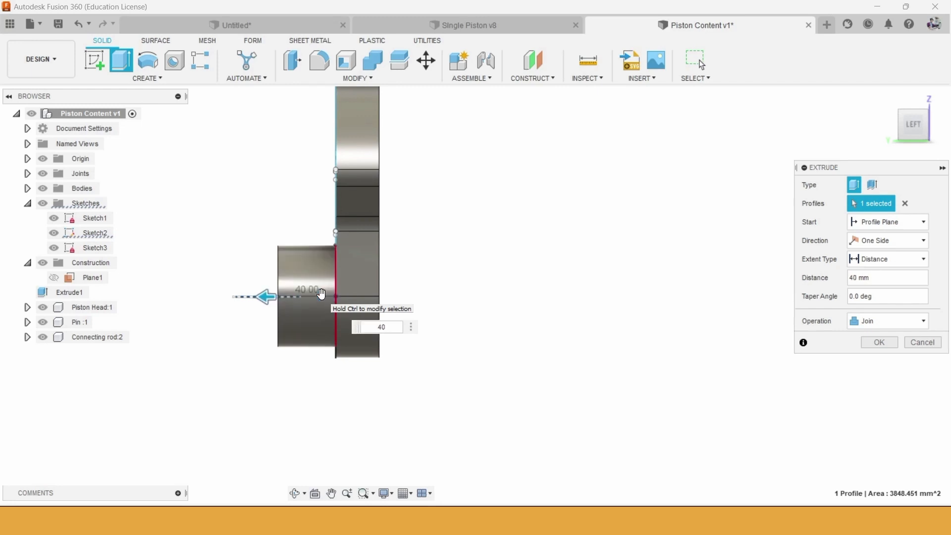
pyautogui.click(879, 342)
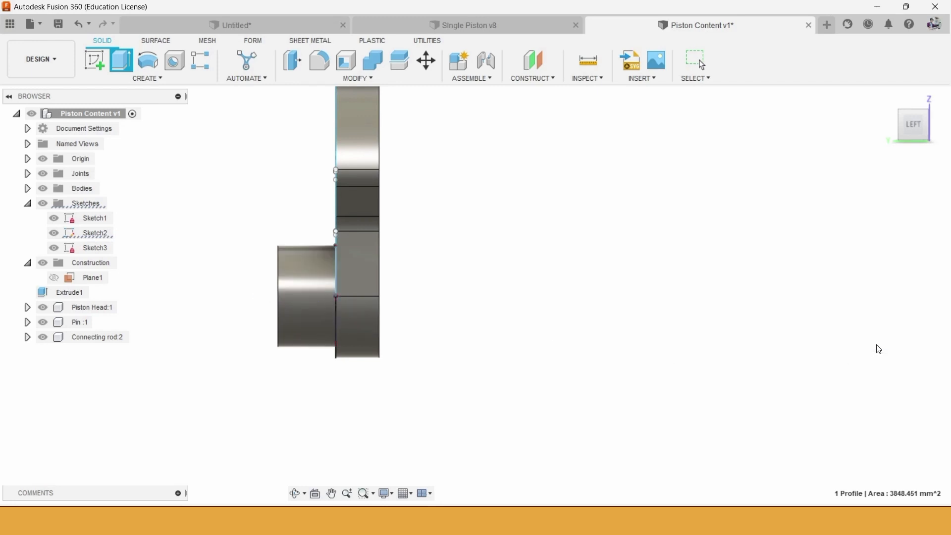
# - Edit the counterweight profile sketch to add a 75 mm diameter circle concentric with the crank pin, and finish the sketch
pyautogui.scroll(2, 472, 290)
pyautogui.moveTo(495, 288)
pyautogui.keyDown('shift'); pyautogui.mouseDown(button='middle')
pyautogui.moveTo(486, 293)
pyautogui.moveTo(518, 298)
pyautogui.moveTo(499, 296)
pyautogui.mouseUp(button='middle'); pyautogui.keyUp('shift')
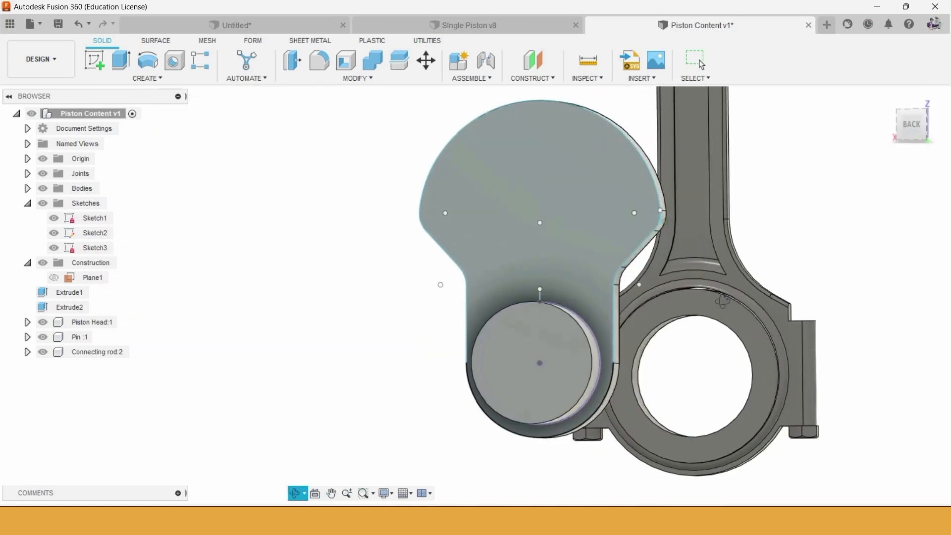
pyautogui.click(542, 227)
pyautogui.rightClick(543, 227)
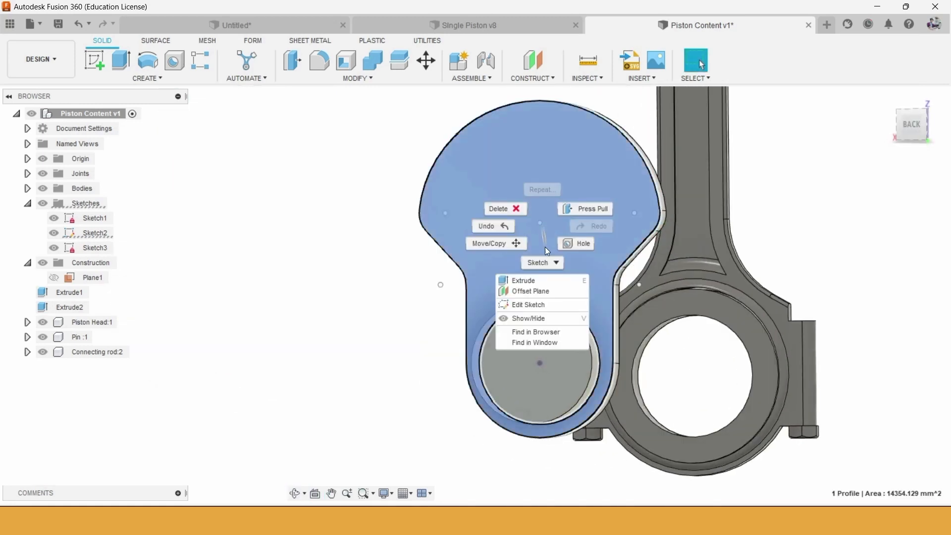
pyautogui.click(540, 305)
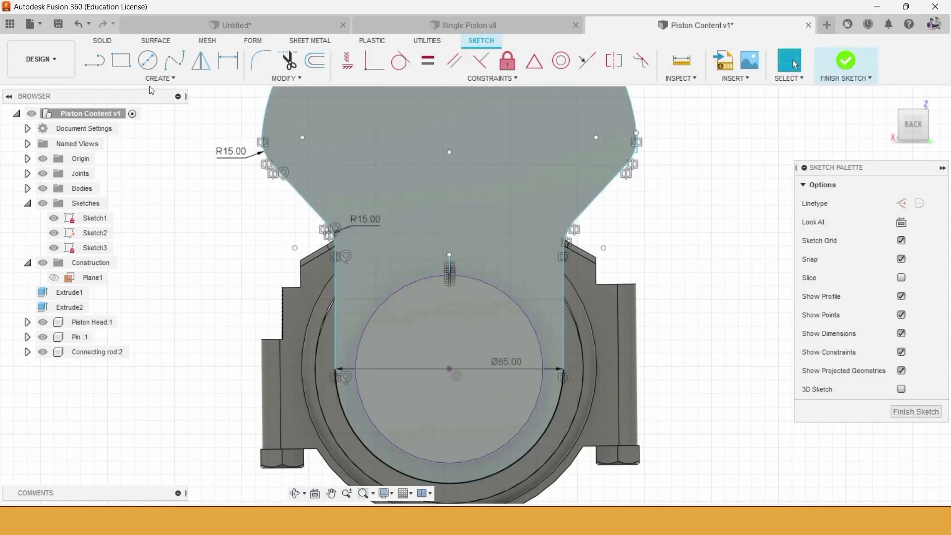
pyautogui.click(147, 64)
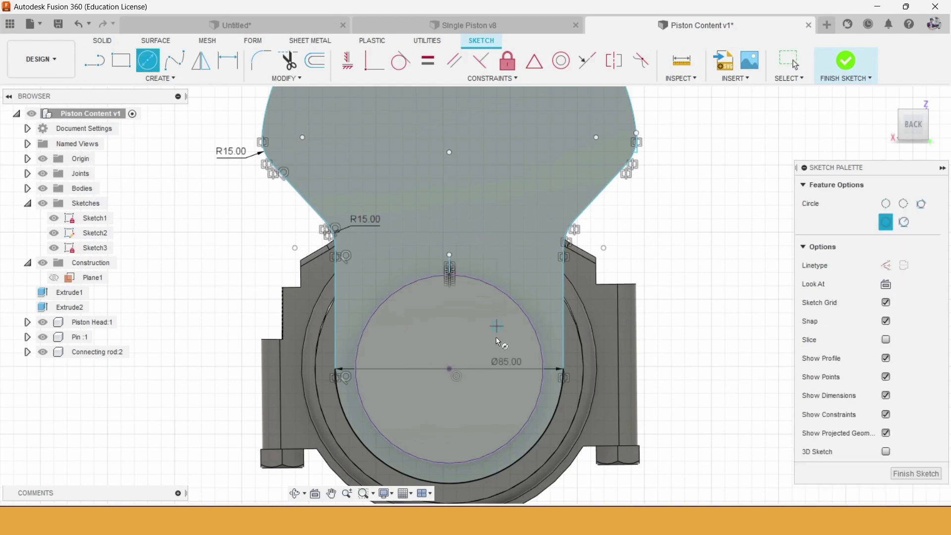
pyautogui.click(451, 368)
pyautogui.write('75\\')
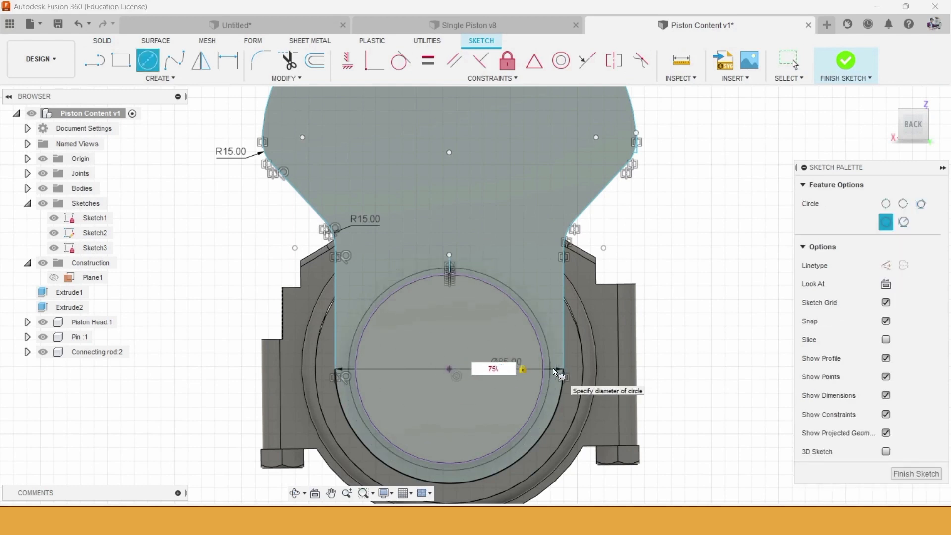
pyautogui.press('Tab')
pyautogui.press('Return')
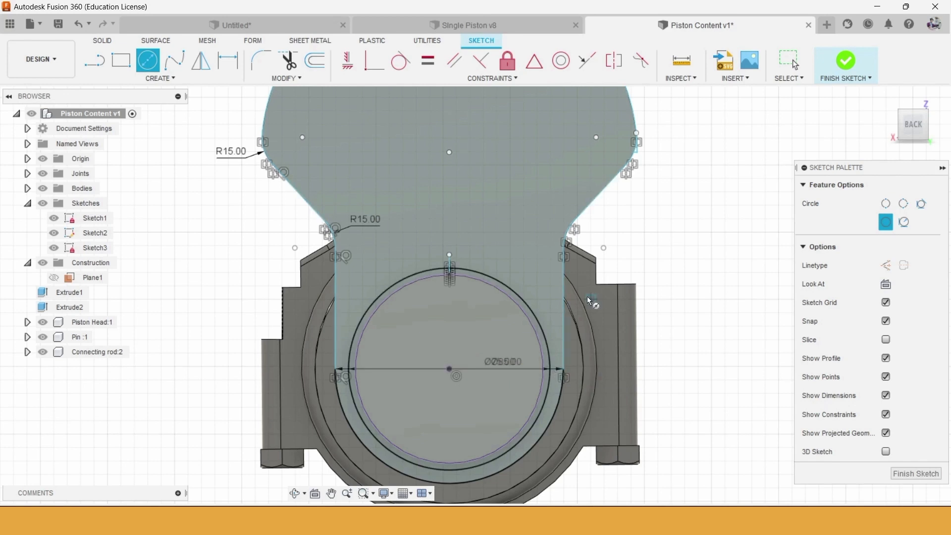
pyautogui.rightClick(585, 297)
pyautogui.click(628, 297)
pyautogui.keyDown('shift'); pyautogui.moveTo(631, 297); pyautogui.dragTo(603, 284, button='middle'); pyautogui.keyUp('shift')
pyautogui.scroll(1, 600, 278)
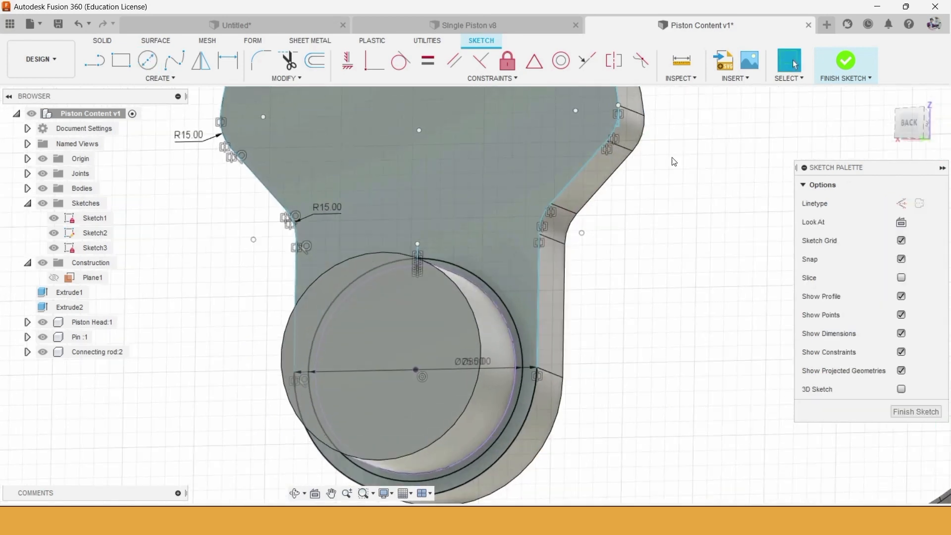
pyautogui.click(830, 70)
# - Extrude the narrow ring between the crank pin and the 75 mm circle by 5 mm as a collar
pyautogui.click(121, 60)
pyautogui.scroll(2, 530, 294)
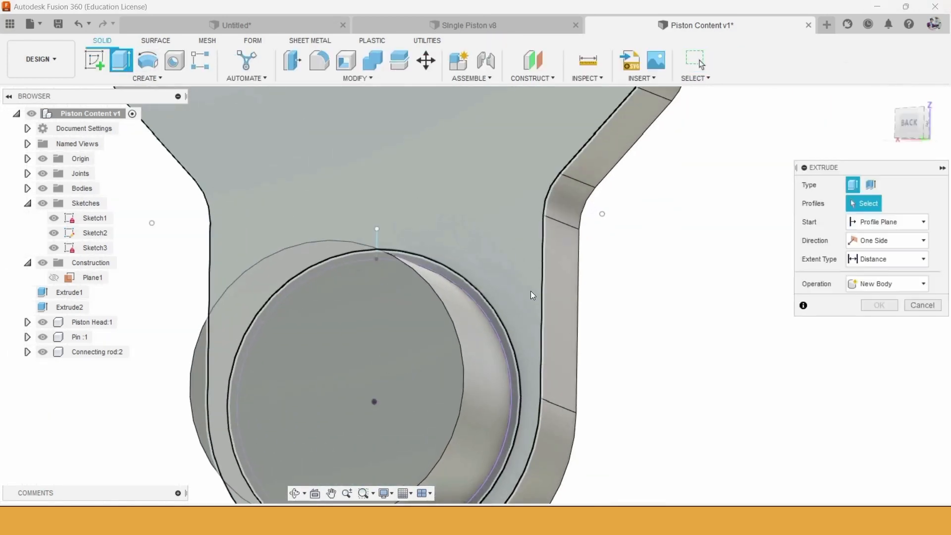
pyautogui.click(504, 342)
pyautogui.scroll(-3, 760, 245)
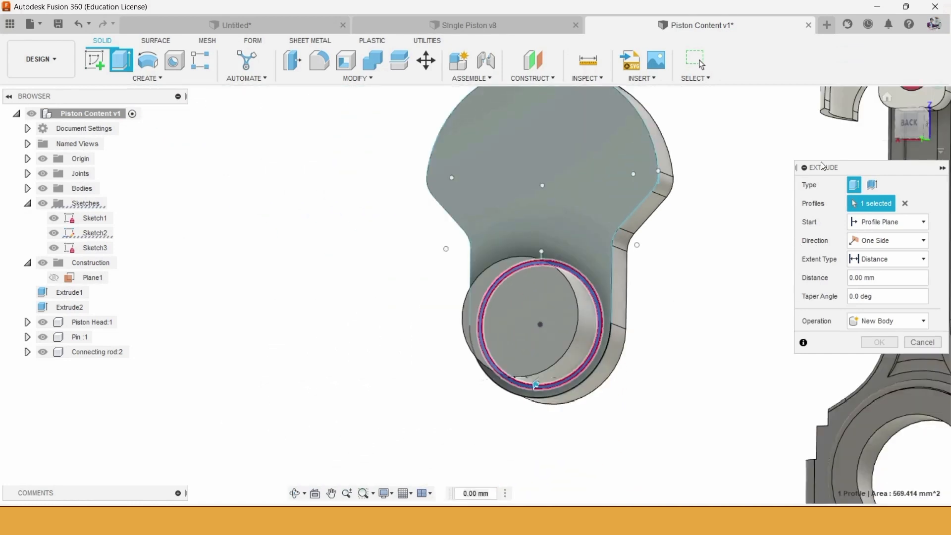
pyautogui.keyDown('shift'); pyautogui.moveTo(693, 237); pyautogui.dragTo(590, 242, button='middle'); pyautogui.keyUp('shift')
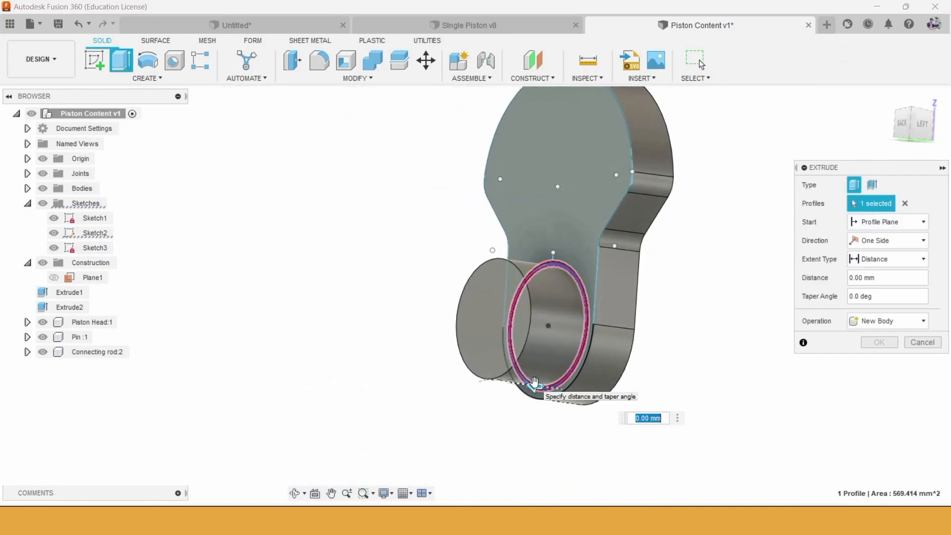
pyautogui.write('5')
pyautogui.press('Return')
# - Fillet the outer edge of the collar around the crank pin with a 2.50 mm radius
pyautogui.scroll(5, 535, 383)
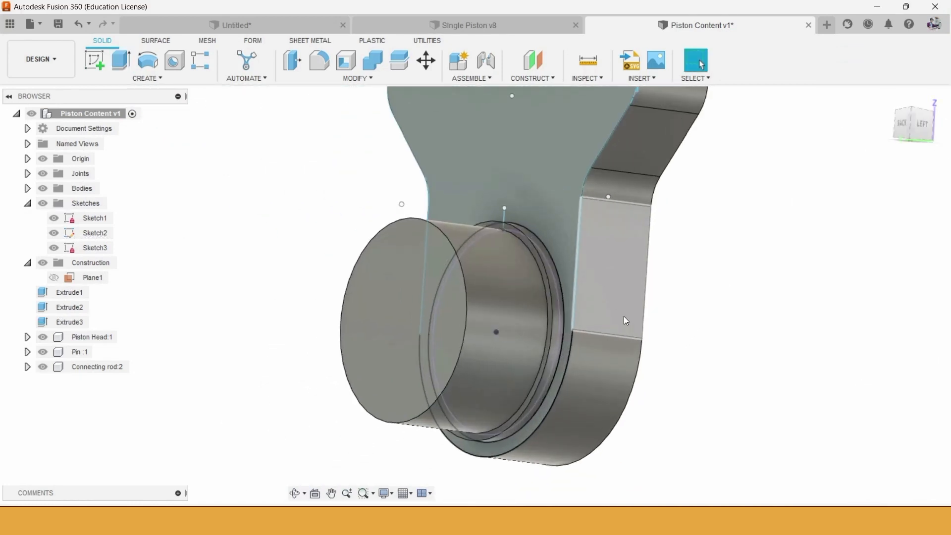
pyautogui.press('f')
pyautogui.scroll(3, 490, 304)
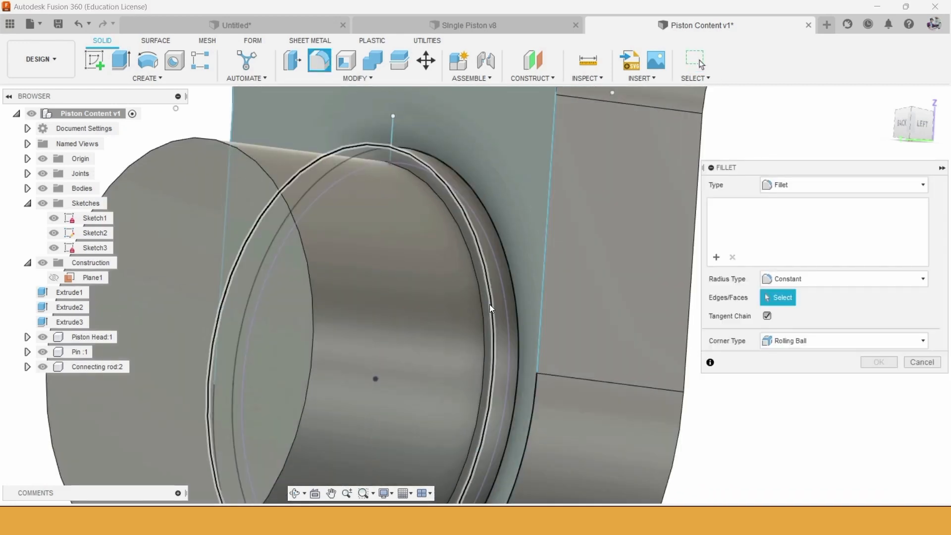
pyautogui.click(489, 304)
pyautogui.keyDown('shift'); pyautogui.moveTo(531, 300); pyautogui.dragTo(500, 212, button='middle'); pyautogui.keyUp('shift')
pyautogui.scroll(2, 488, 215)
pyautogui.moveTo(470, 213); pyautogui.dragTo(474, 222)
pyautogui.keyDown('shift'); pyautogui.moveTo(475, 221); pyautogui.dragTo(526, 209, button='middle'); pyautogui.keyUp('shift')
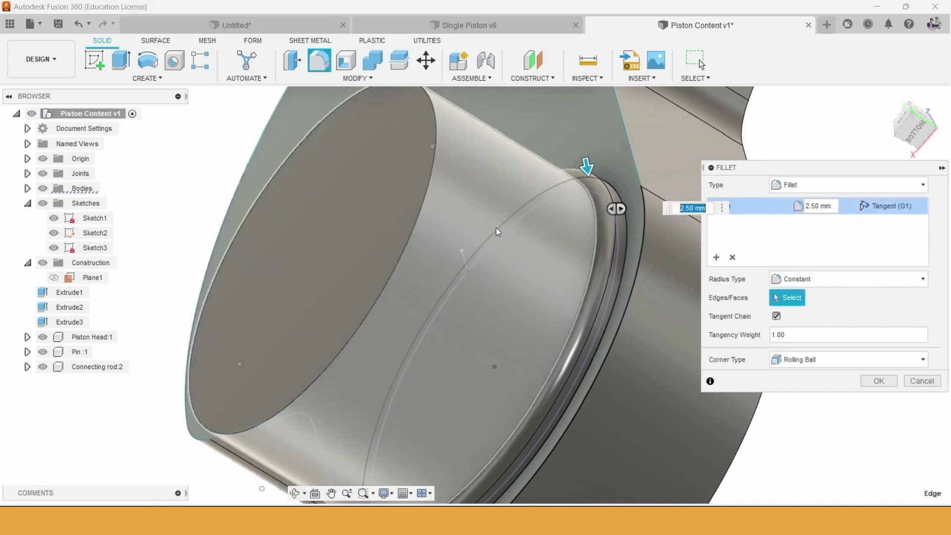
pyautogui.scroll(-2, 495, 228)
pyautogui.press('Return')
# - Fillet the outline edges on both faces of the counterweight with a 2 mm radius
pyautogui.click(925, 123)
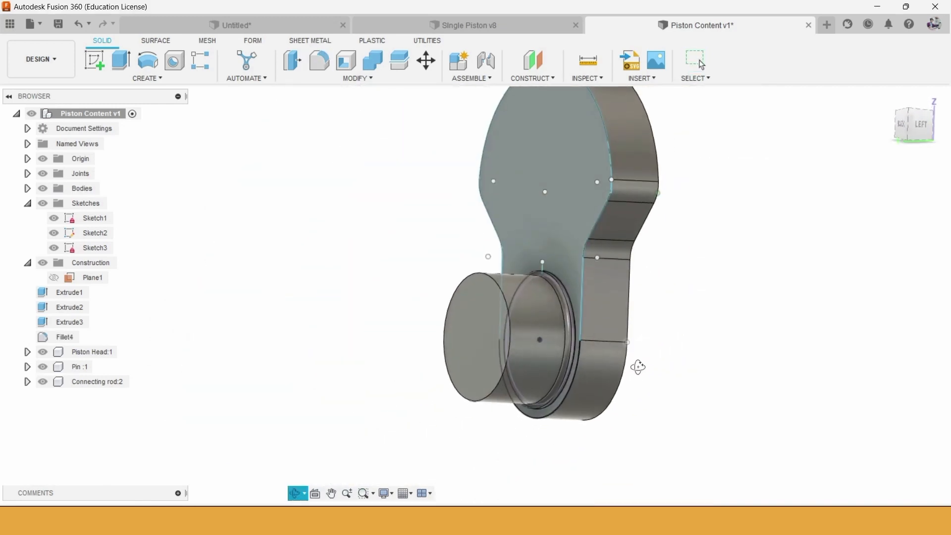
pyautogui.click(915, 129)
pyautogui.moveTo(713, 273); pyautogui.dragTo(507, 279, button='middle')
pyautogui.keyDown('shift'); pyautogui.moveTo(667, 251); pyautogui.dragTo(588, 269, button='middle'); pyautogui.keyUp('shift')
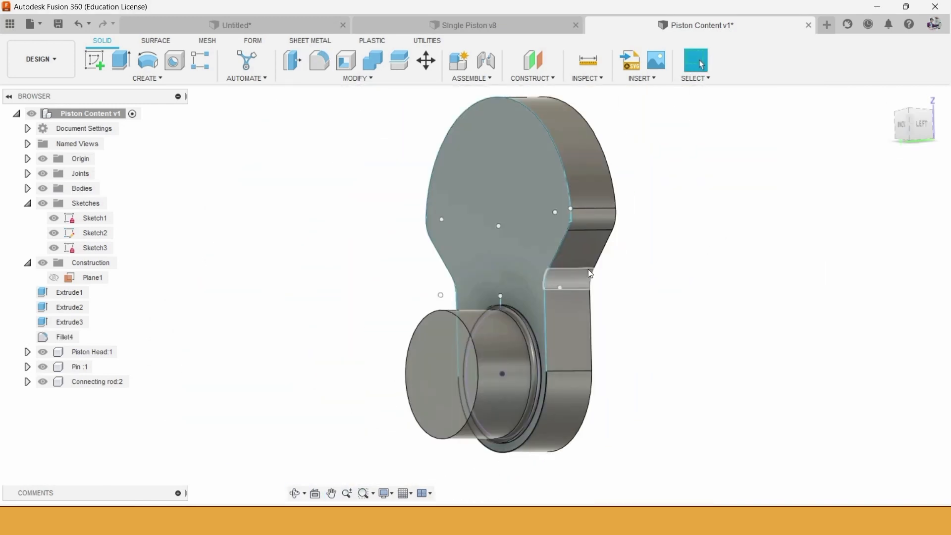
pyautogui.scroll(-2, 589, 270)
pyautogui.click(326, 73)
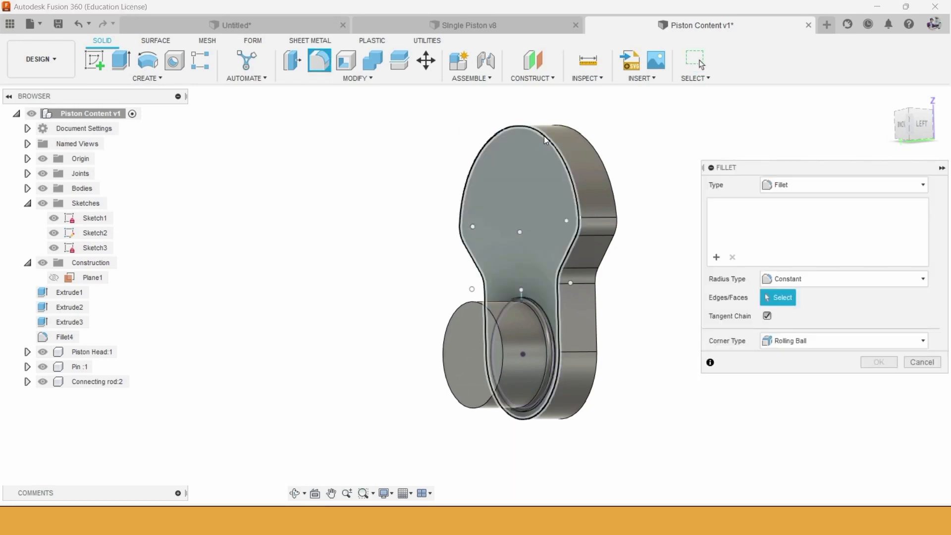
pyautogui.click(544, 136)
pyautogui.keyDown('shift'); pyautogui.moveTo(629, 262); pyautogui.dragTo(617, 212, button='middle'); pyautogui.keyUp('shift')
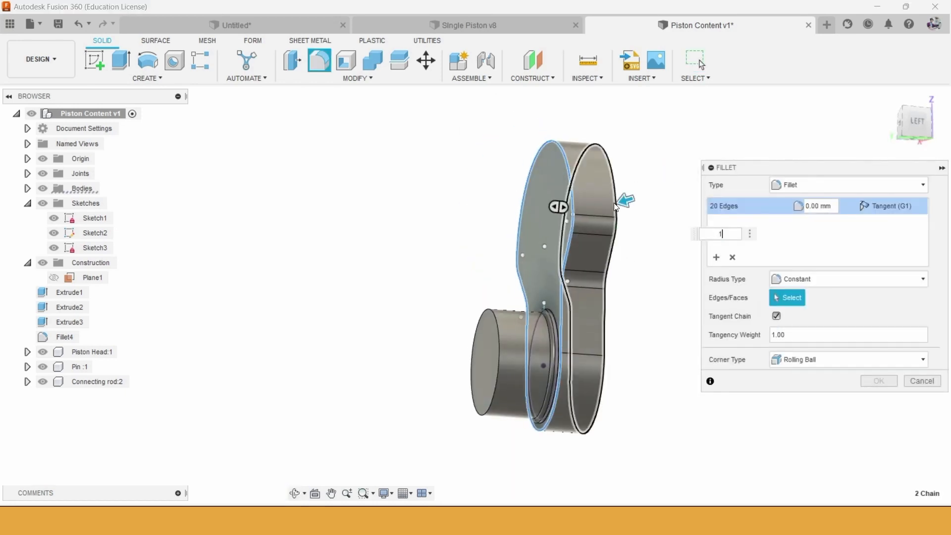
pyautogui.press('Return')
pyautogui.write('2')
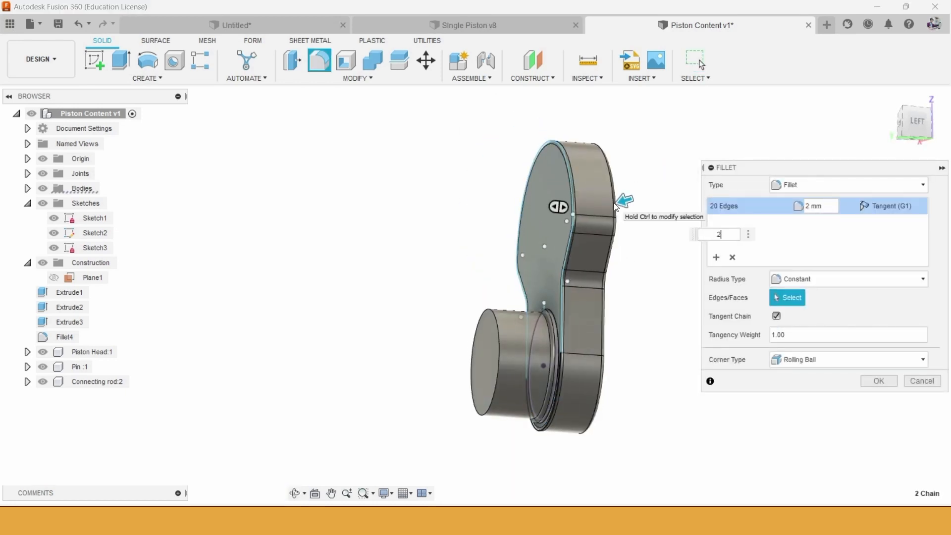
pyautogui.scroll(3, 629, 256)
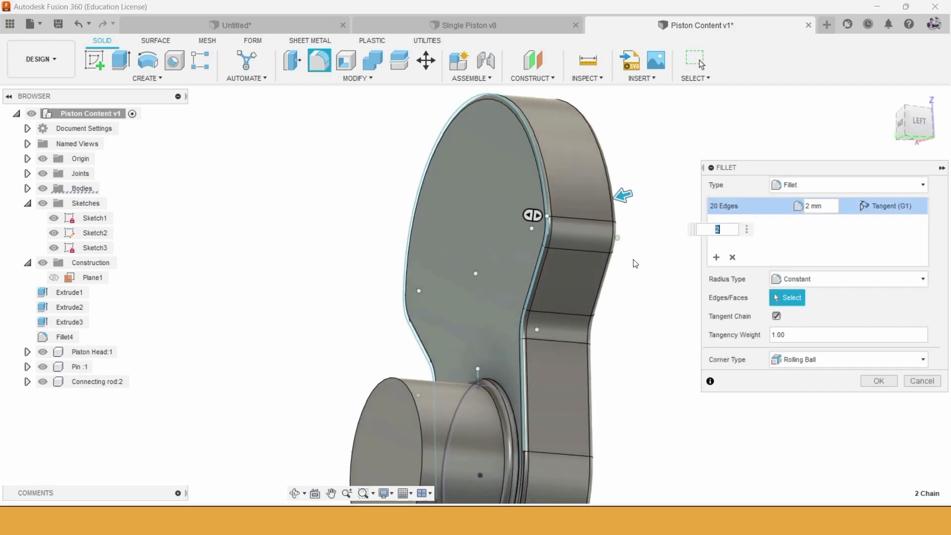
pyautogui.click(876, 385)
# - Start a sketch on the counterweight face opposite the crank pin and hide the piston head, pin and connecting rod
pyautogui.scroll(-2, 544, 306)
pyautogui.keyDown('shift'); pyautogui.moveTo(792, 308); pyautogui.dragTo(674, 310, button='middle'); pyautogui.keyUp('shift')
pyautogui.click(682, 256)
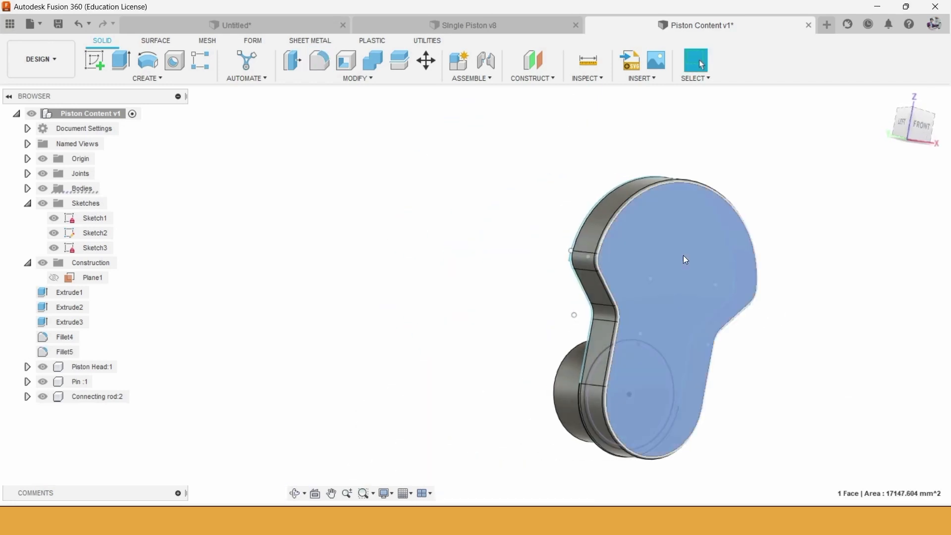
pyautogui.rightClick(683, 255)
pyautogui.click(681, 322)
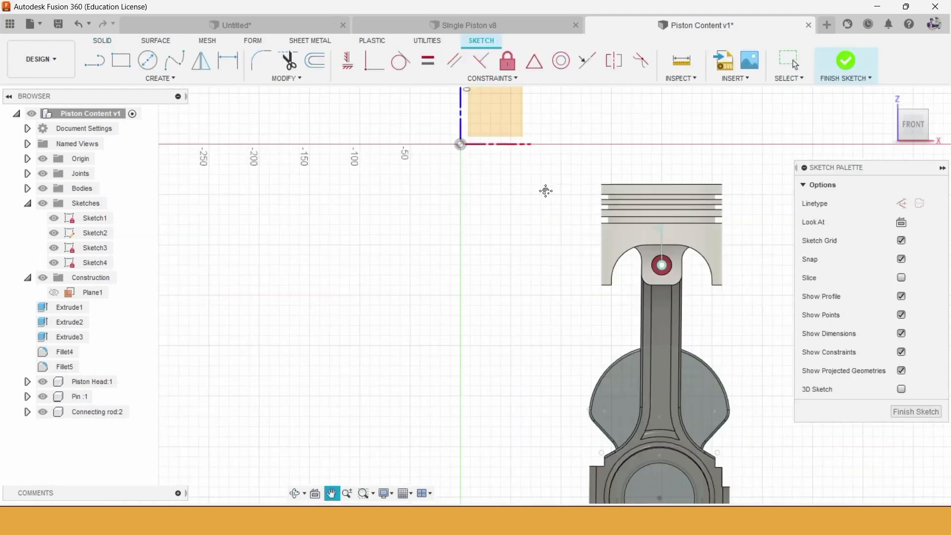
pyautogui.press('Escape')
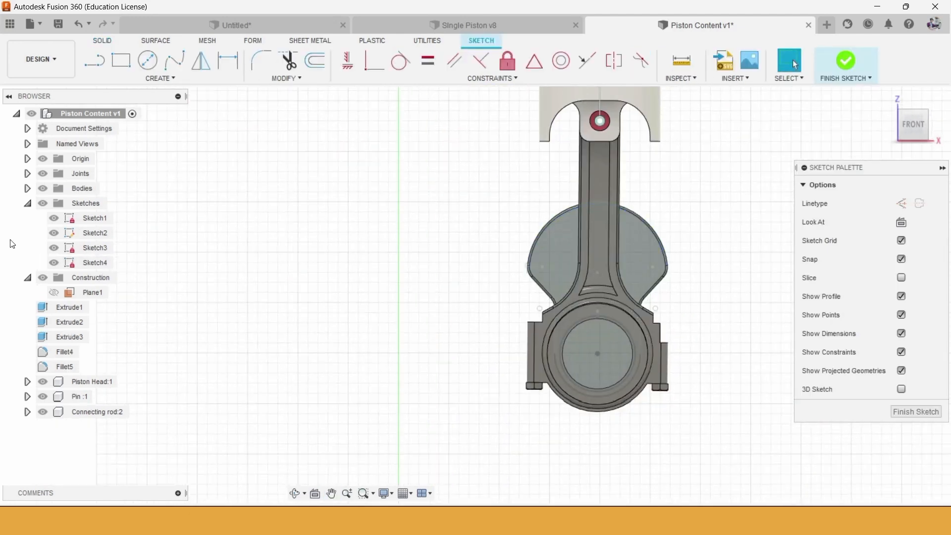
pyautogui.click(42, 382)
pyautogui.click(42, 397)
pyautogui.click(42, 412)
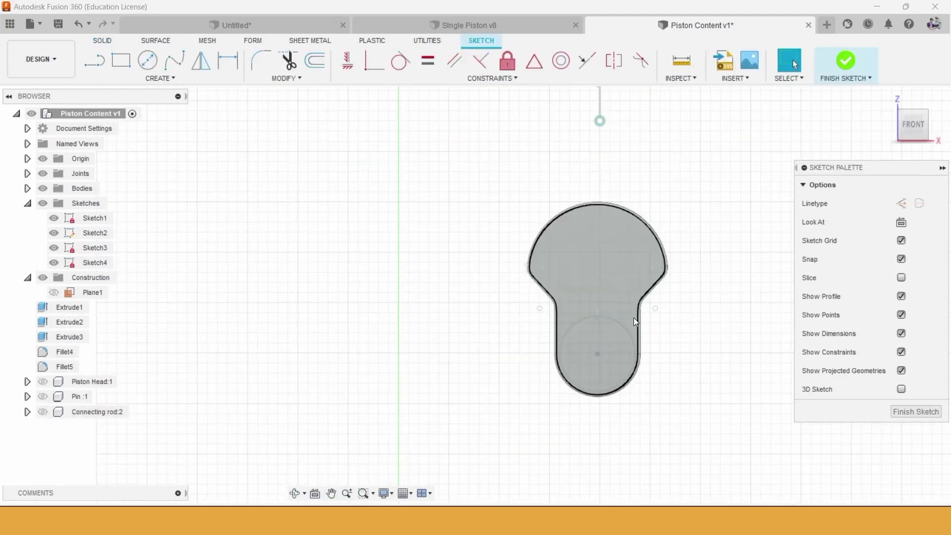
# - Draw a 70 mm diameter circle centred in the counterweight's wide upper lobe
pyautogui.scroll(2, 634, 315)
pyautogui.moveTo(632, 309); pyautogui.dragTo(610, 322, button='middle')
pyautogui.click(148, 60)
pyautogui.click(462, 266)
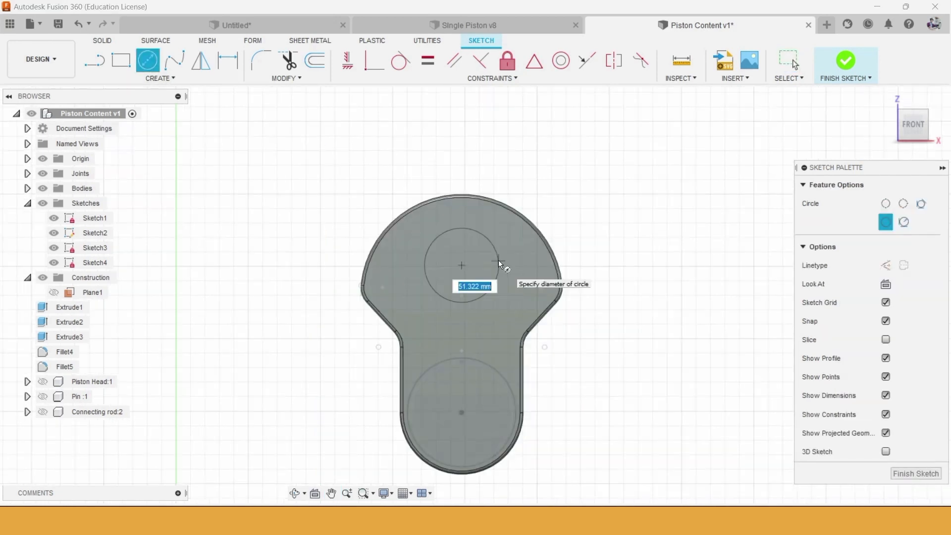
pyautogui.write('70')
pyautogui.press('Tab')
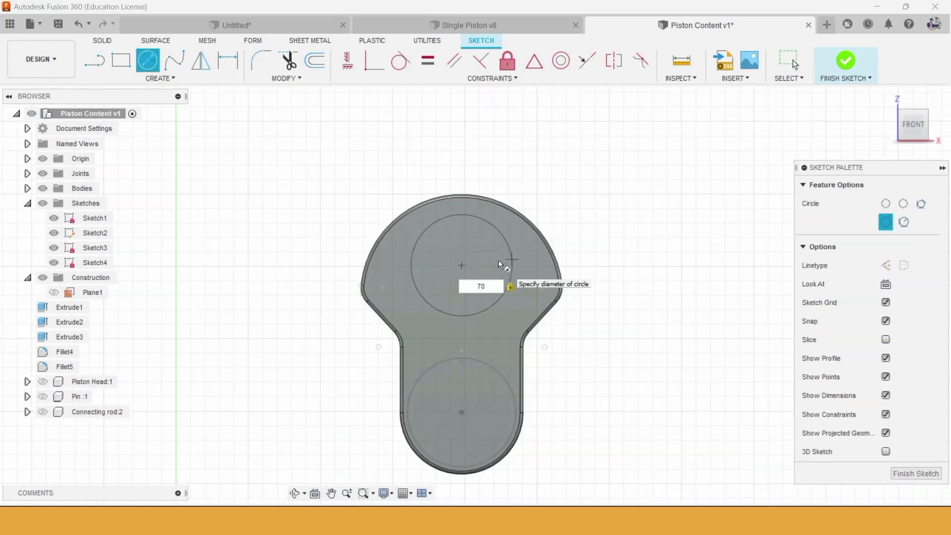
pyautogui.press('Return')
# - Show the connecting rod briefly to compare it with the counterweight and its new circle, and hide it again
pyautogui.keyDown('shift'); pyautogui.moveTo(501, 260); pyautogui.dragTo(575, 258, button='middle'); pyautogui.keyUp('shift')
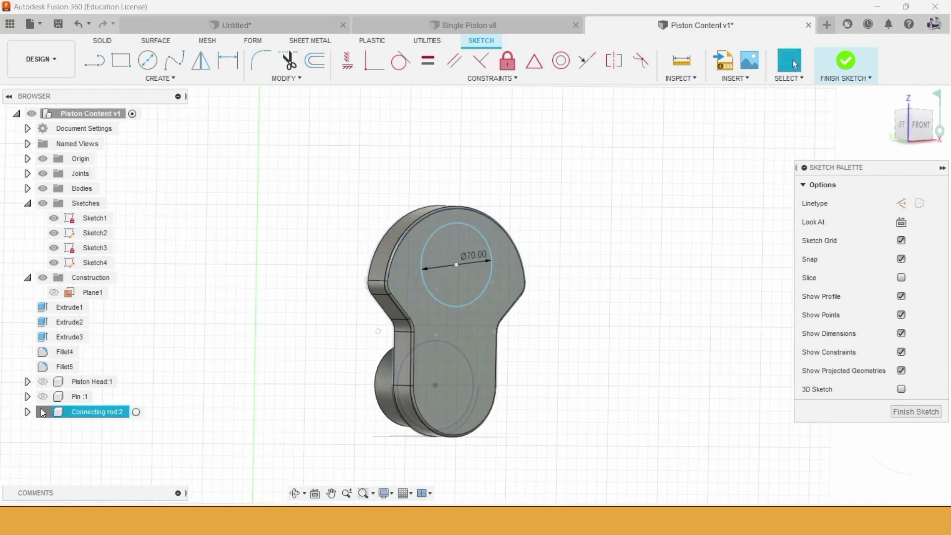
pyautogui.click(43, 412)
pyautogui.keyDown('shift'); pyautogui.moveTo(635, 321); pyautogui.dragTo(615, 312, button='middle'); pyautogui.keyUp('shift')
pyautogui.click(43, 412)
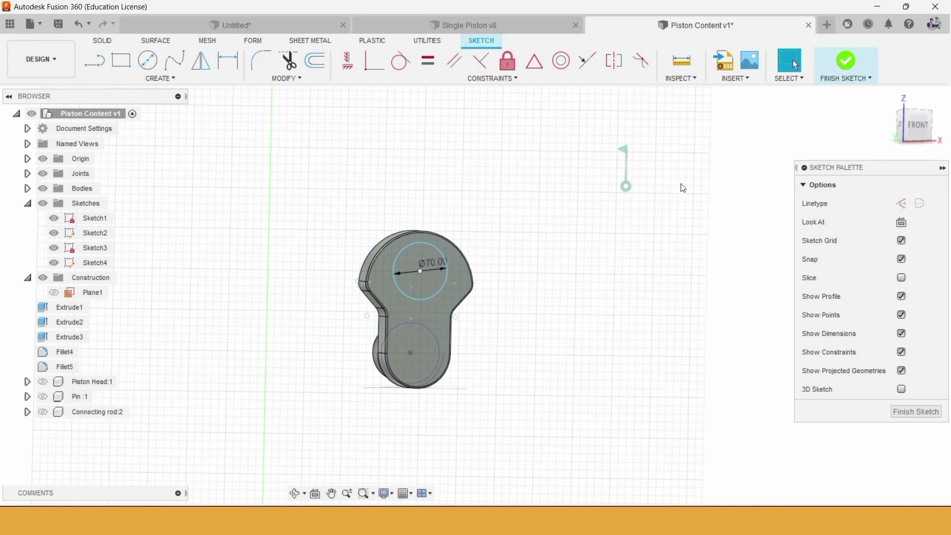
# - Add a 75 mm diameter circle concentric with the 70 mm circle and finish the sketch
pyautogui.click(917, 125)
pyautogui.scroll(4, 446, 282)
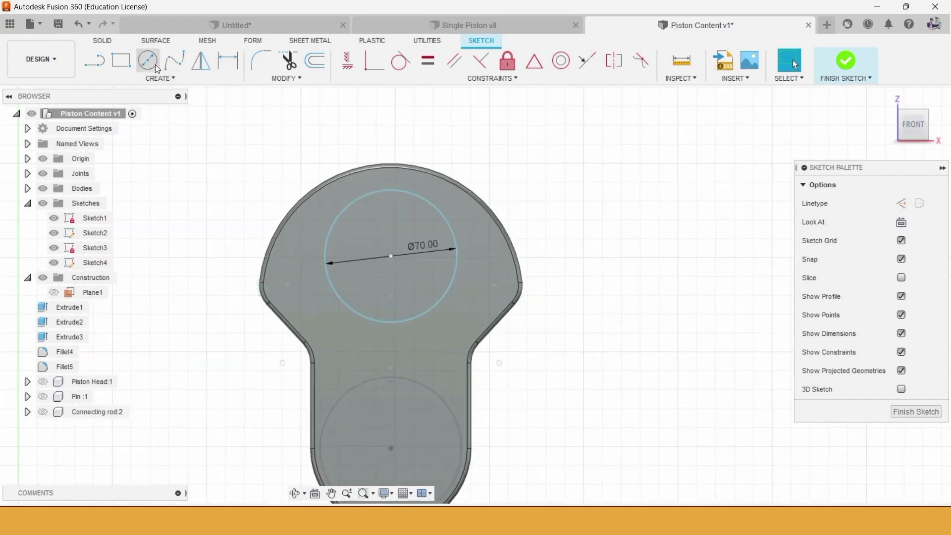
pyautogui.click(149, 61)
pyautogui.scroll(2, 290, 234)
pyautogui.click(457, 274)
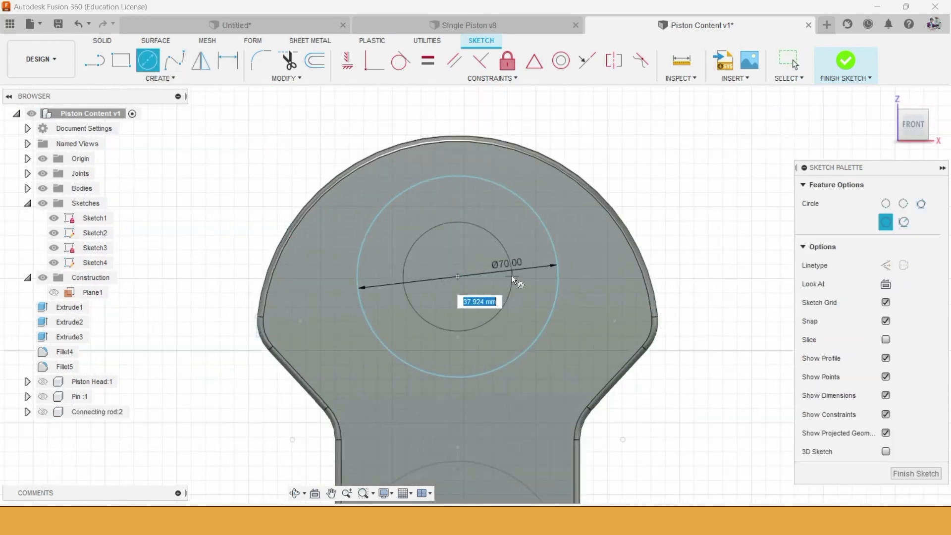
pyautogui.write('75')
pyautogui.rightClick(581, 274)
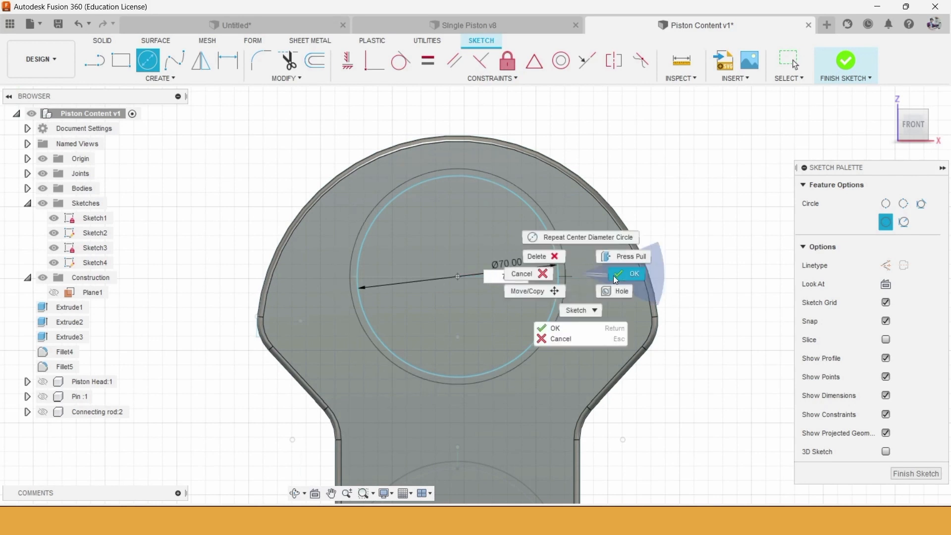
pyautogui.click(614, 276)
pyautogui.scroll(1, 621, 275)
pyautogui.click(858, 67)
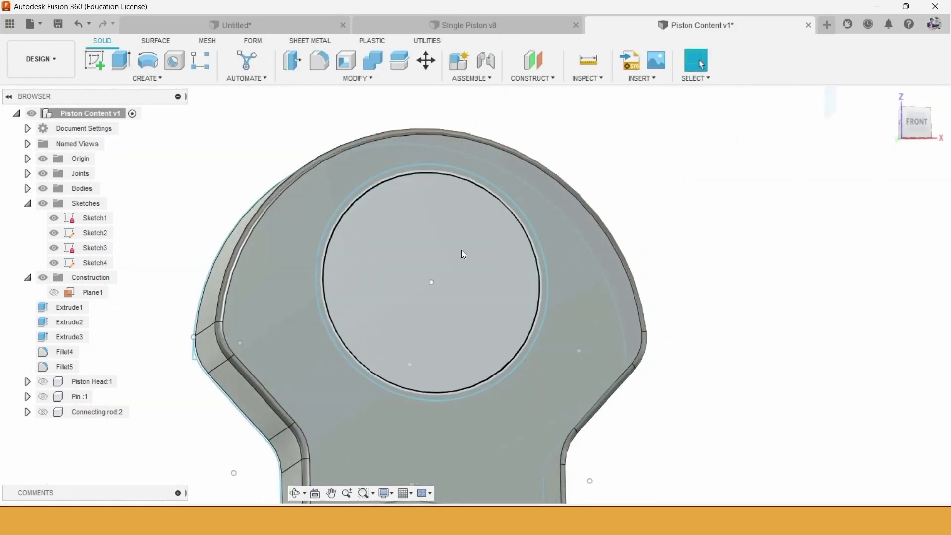
# - Extrude the 70 mm circle on the counterweight's upper lobe 40 mm outward as a joined main journal
pyautogui.press('e')
pyautogui.click(391, 213)
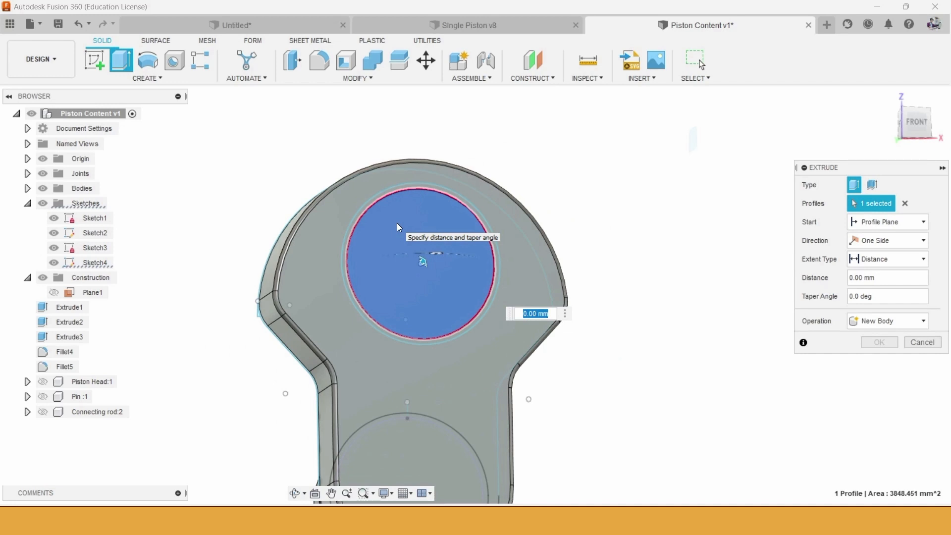
pyautogui.write('40')
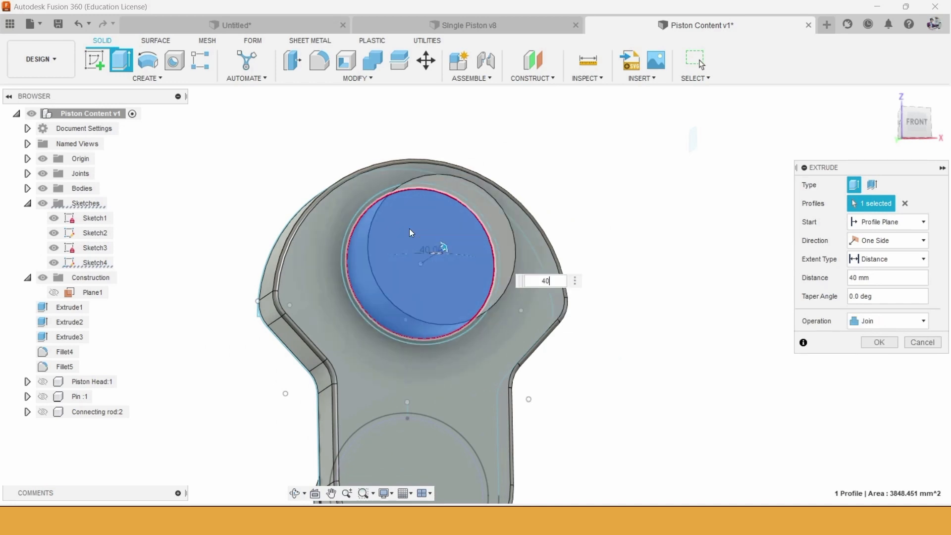
pyautogui.click(876, 343)
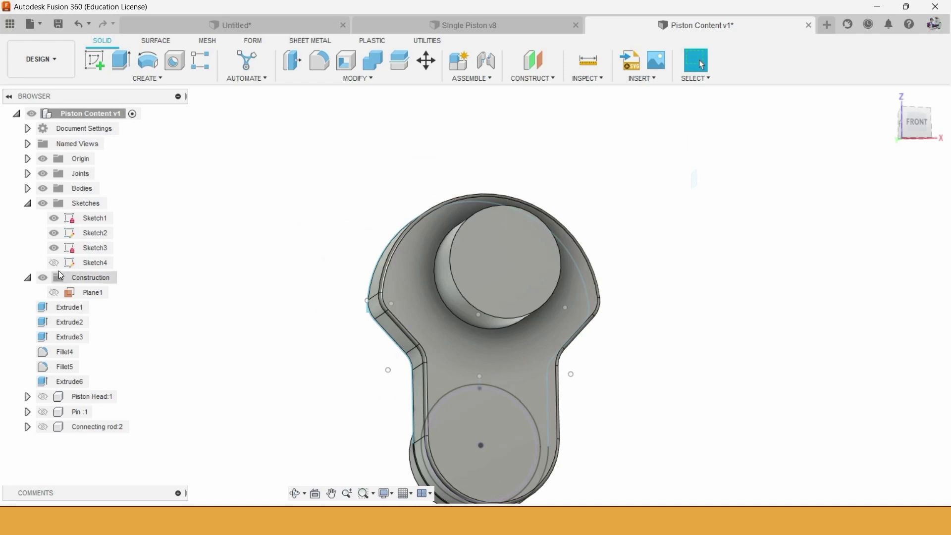
# - Extrude the narrow ring between the 70 mm and 75 mm circles 5 mm to form a collar around the main journal
pyautogui.scroll(5, 449, 279)
pyautogui.press('e')
pyautogui.scroll(3, 441, 224)
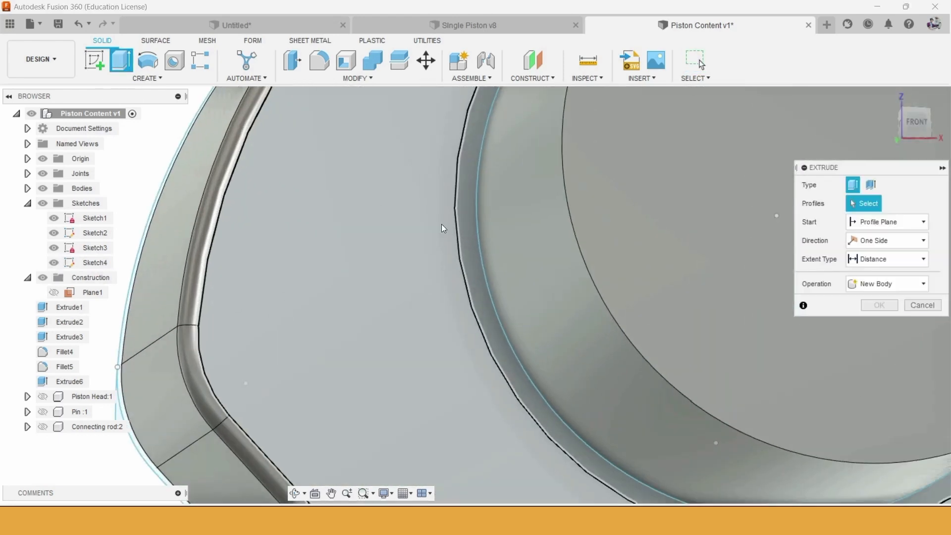
pyautogui.click(465, 225)
pyautogui.scroll(-5, 465, 224)
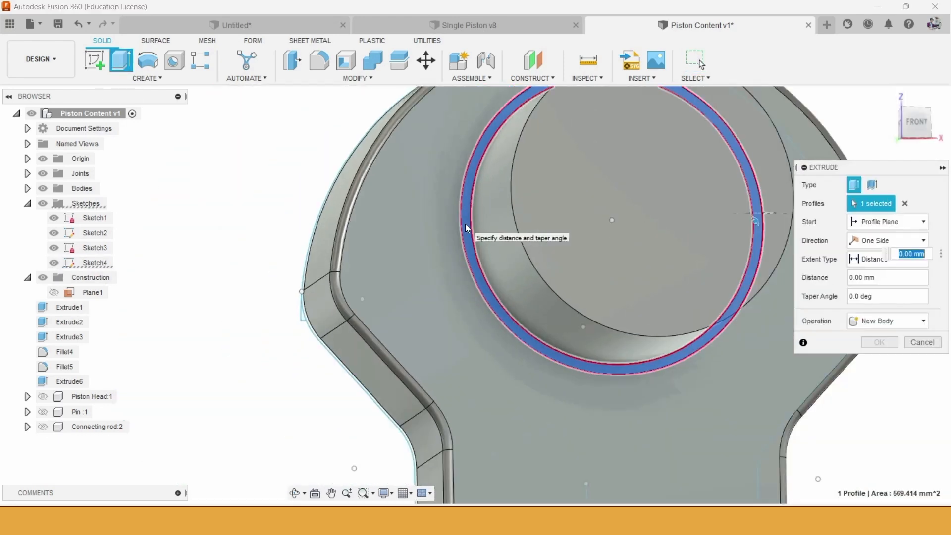
pyautogui.write('5')
pyautogui.click(879, 343)
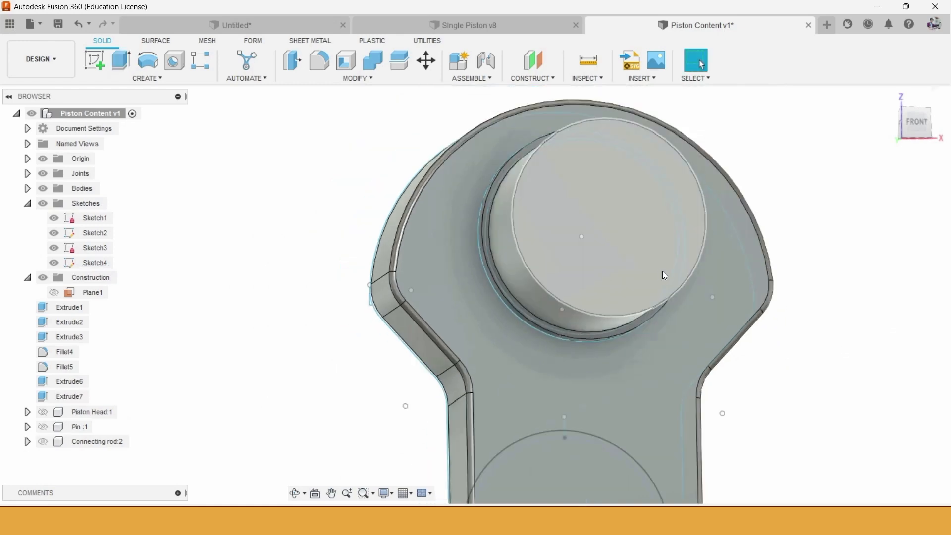
# - Fillet the outer edge of the main journal's collar with a 2.5 mm radius
pyautogui.keyDown('shift'); pyautogui.moveTo(664, 272); pyautogui.dragTo(653, 226, button='middle'); pyautogui.keyUp('shift')
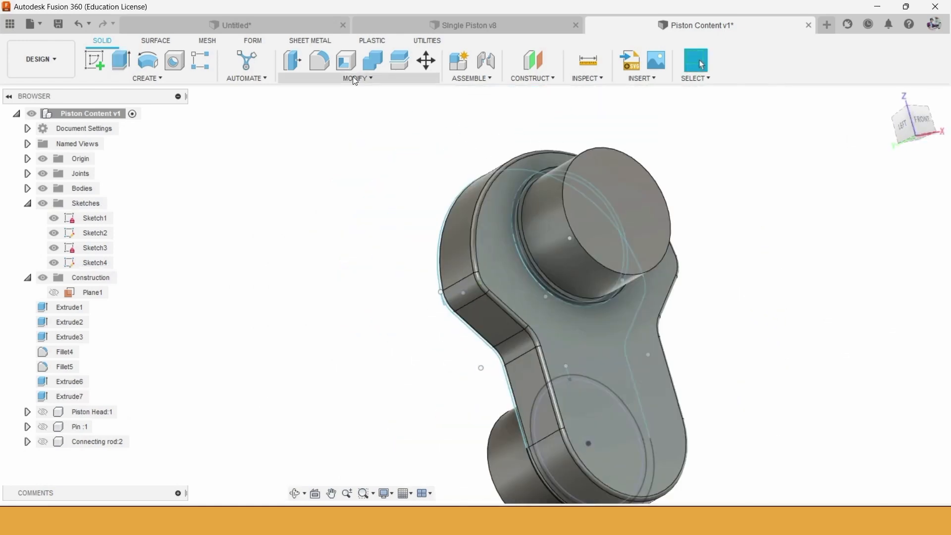
pyautogui.click(319, 60)
pyautogui.scroll(5, 465, 269)
pyautogui.click(456, 280)
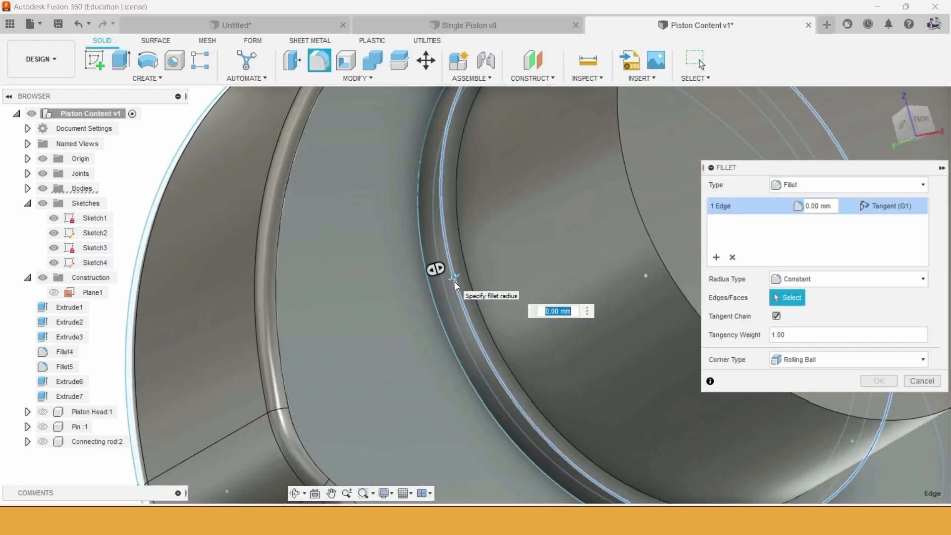
pyautogui.keyDown('shift'); pyautogui.moveTo(474, 271); pyautogui.dragTo(475, 308, button='middle'); pyautogui.keyUp('shift')
pyautogui.moveTo(453, 419); pyautogui.dragTo(455, 424)
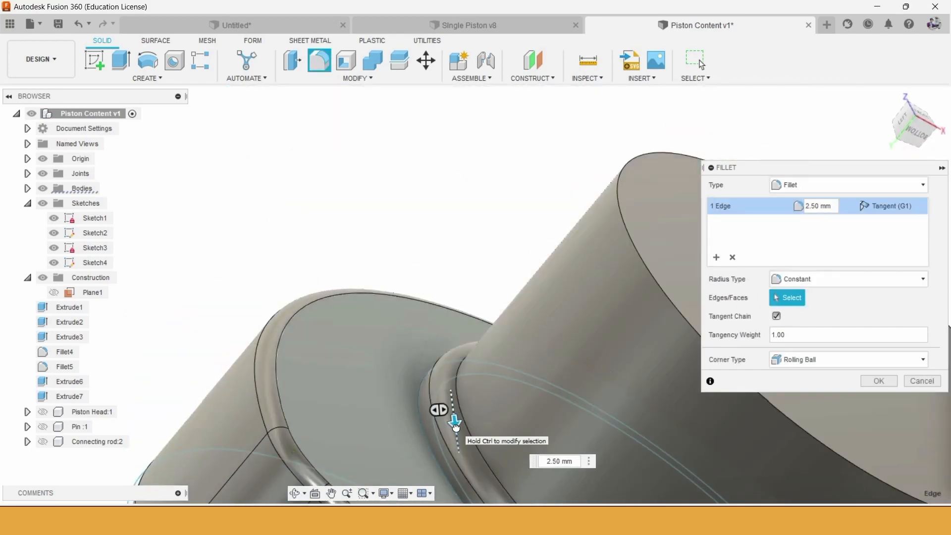
pyautogui.scroll(-2, 504, 342)
pyautogui.click(878, 381)
pyautogui.scroll(-3, 689, 168)
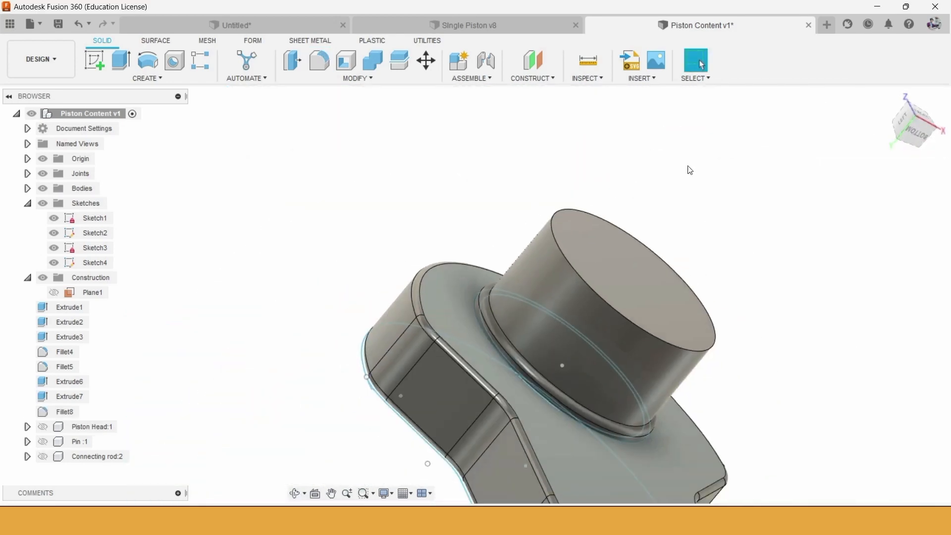
# - Shorten the main journal by extruding its end face -20 mm as a cut
pyautogui.click(892, 106)
pyautogui.rightClick(271, 206)
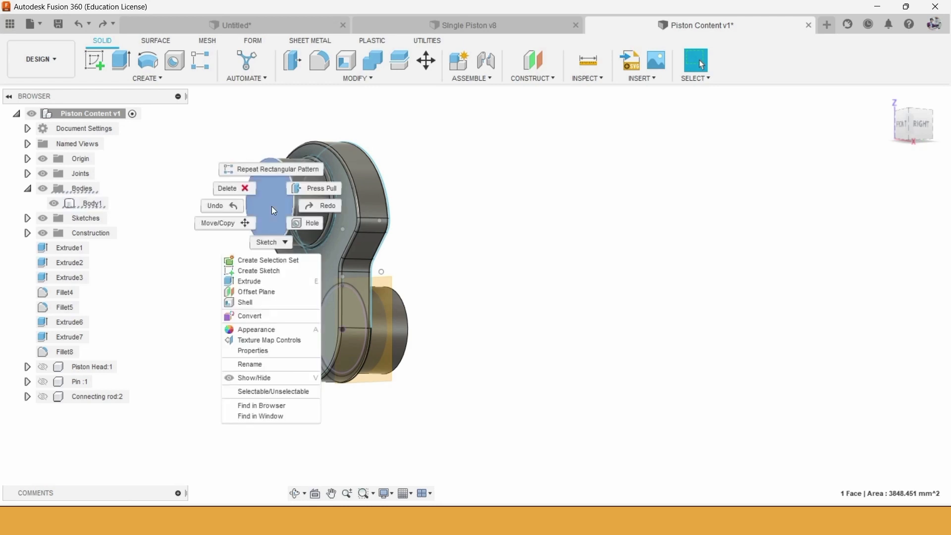
pyautogui.click(263, 285)
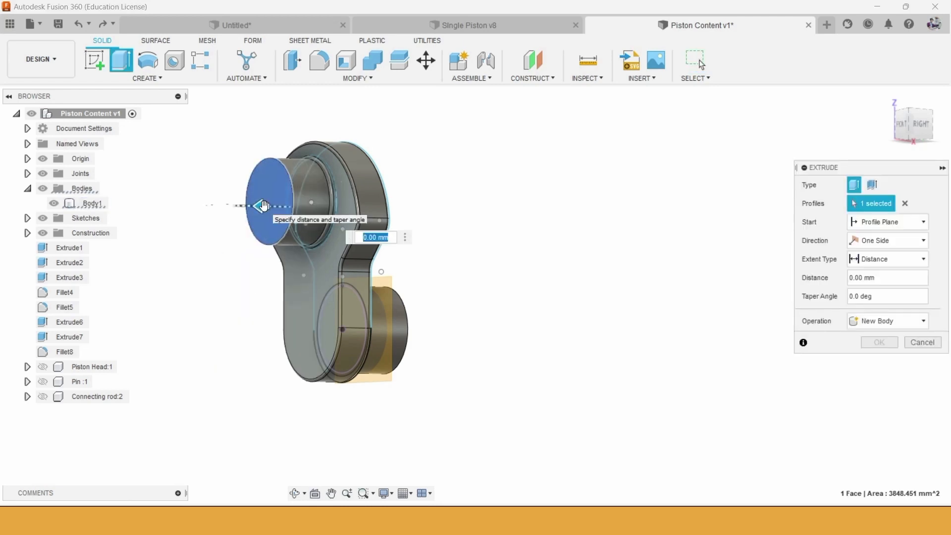
pyautogui.press('Return')
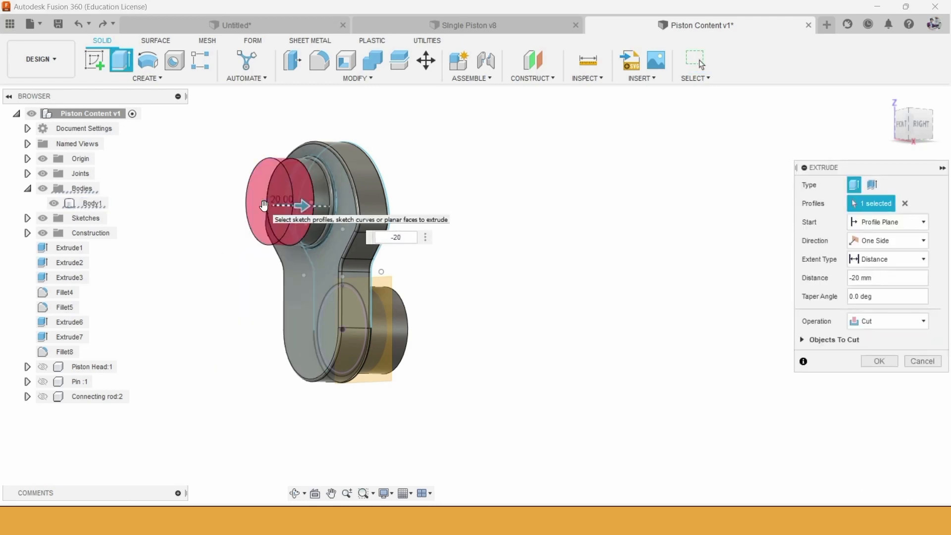
pyautogui.click(880, 365)
# - Shorten the crank pin by extruding its end face inward as a cut, back to the construction plane
pyautogui.keyDown('shift'); pyautogui.moveTo(699, 391); pyautogui.dragTo(544, 363, button='middle'); pyautogui.keyUp('shift')
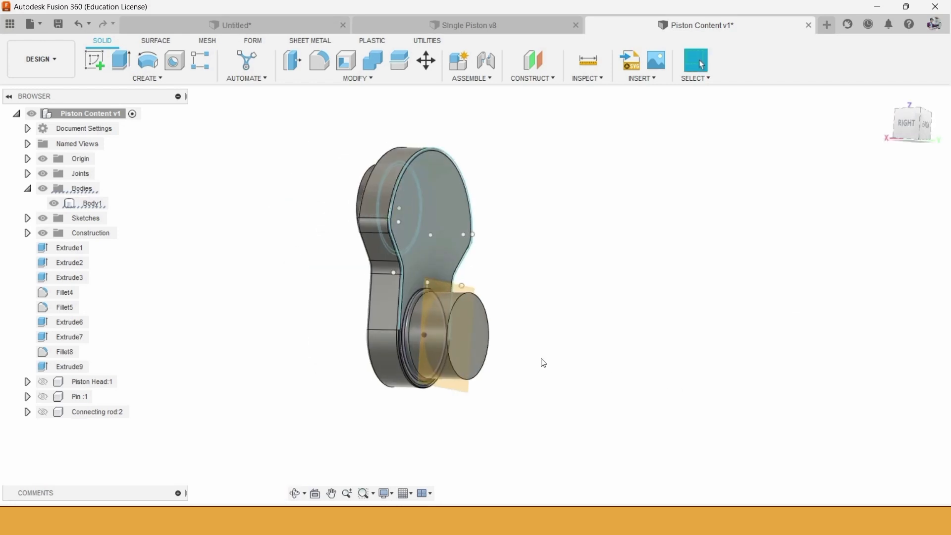
pyautogui.rightClick(465, 343)
pyautogui.click(491, 154)
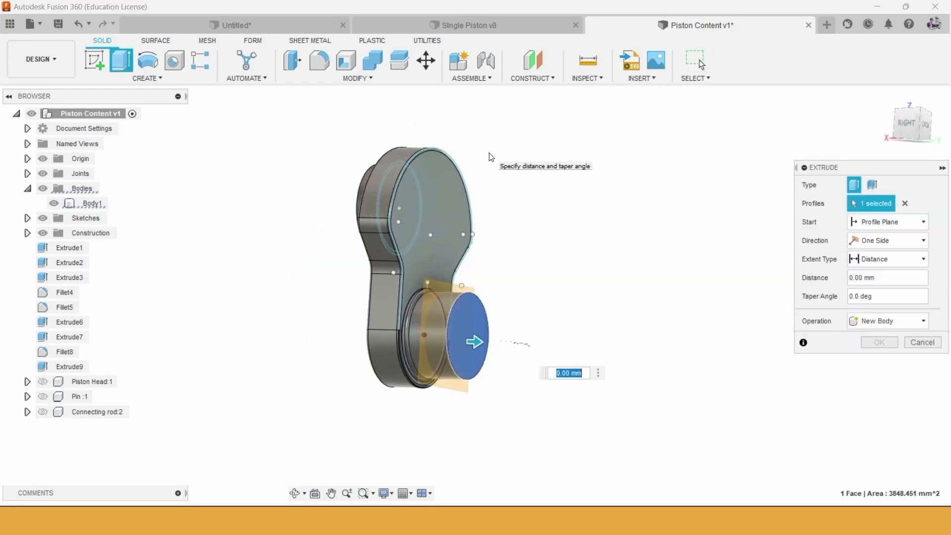
pyautogui.click(887, 362)
# - Mirror the counterweight body across the construction plane at the crank pin's end, using the Join operation
pyautogui.keyDown('shift'); pyautogui.moveTo(567, 328); pyautogui.dragTo(596, 336, button='middle'); pyautogui.keyUp('shift')
pyautogui.click(147, 78)
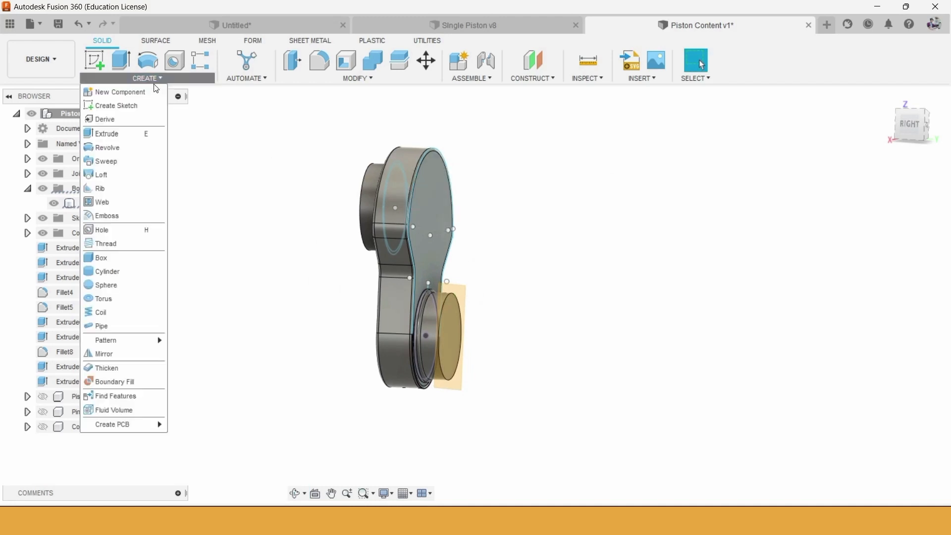
pyautogui.click(107, 352)
pyautogui.click(418, 188)
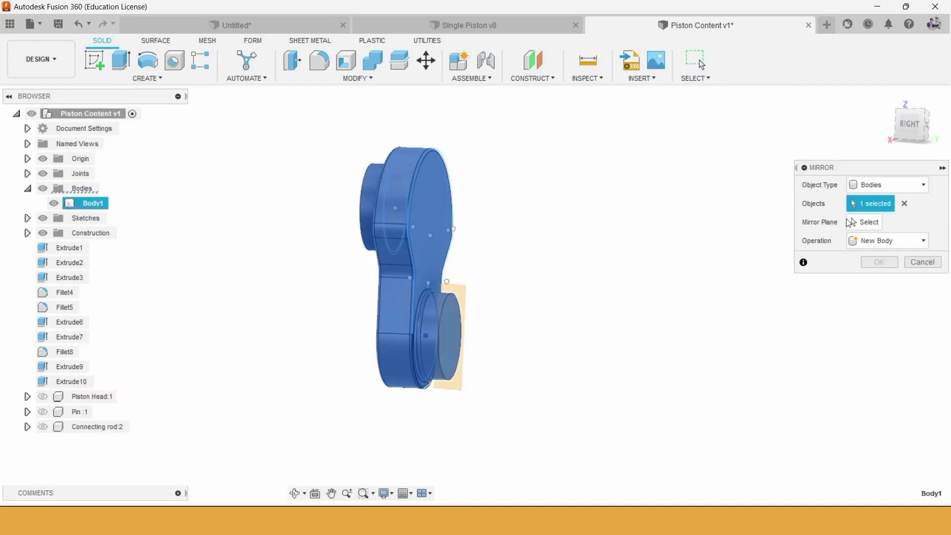
pyautogui.click(447, 285)
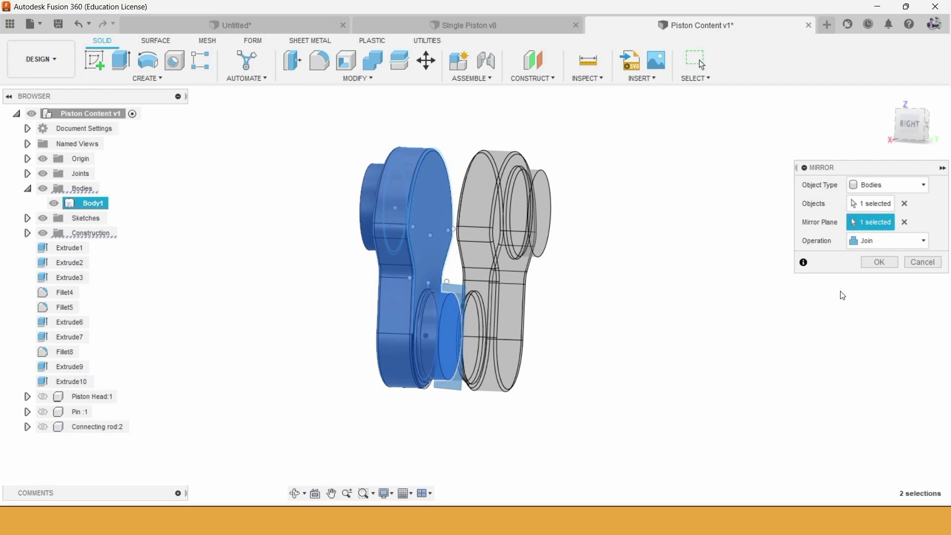
pyautogui.click(887, 241)
pyautogui.click(879, 272)
pyautogui.click(884, 262)
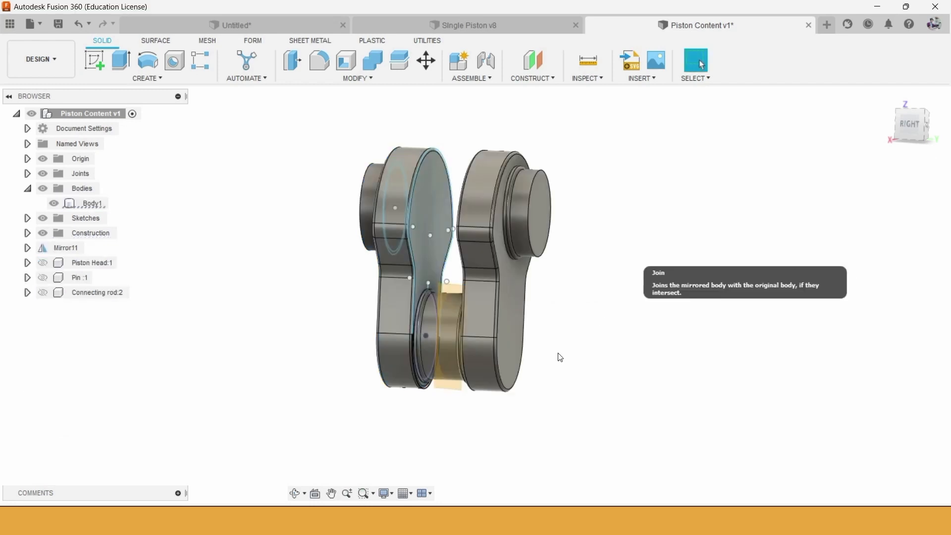
# - Set up a rectangular pattern of the mirrored crank throw body along the Y axis
pyautogui.keyDown('shift'); pyautogui.moveTo(561, 358); pyautogui.dragTo(585, 342, button='middle'); pyautogui.keyUp('shift')
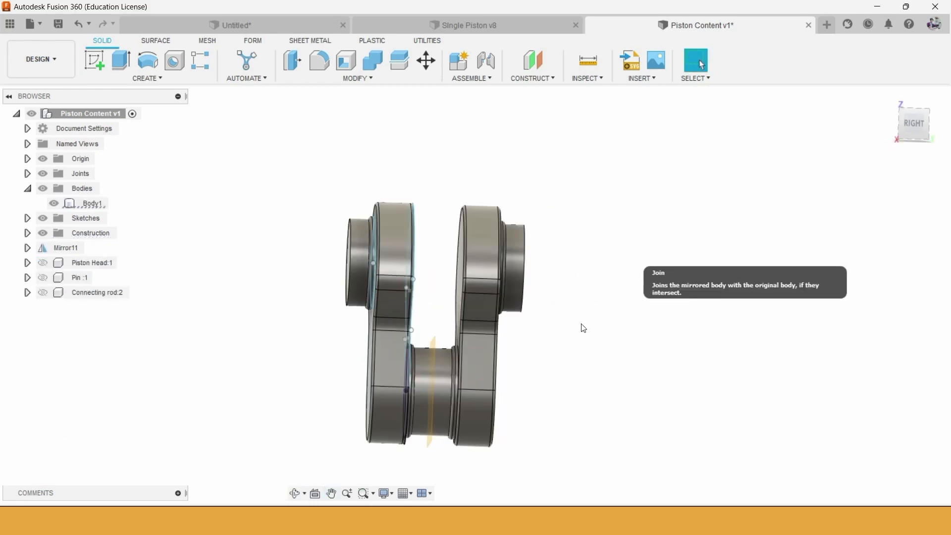
pyautogui.click(916, 121)
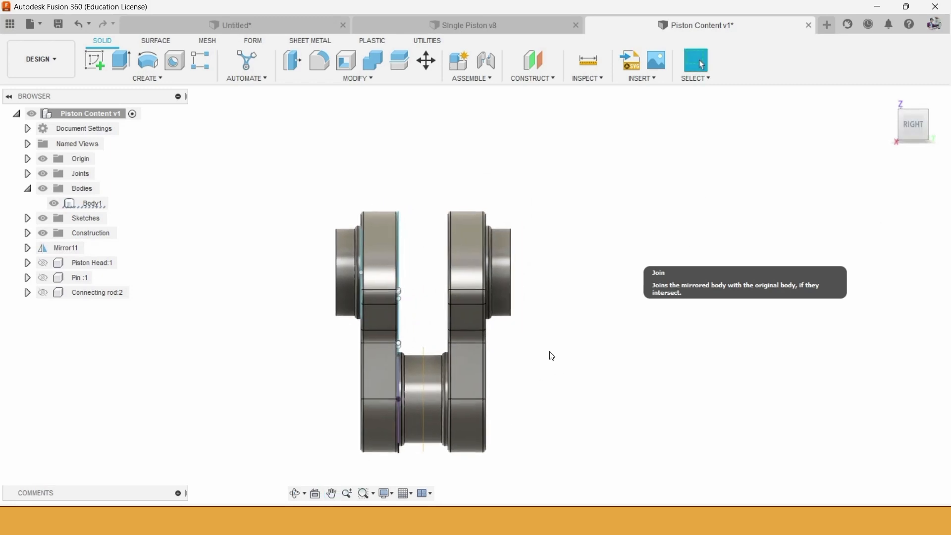
pyautogui.click(201, 59)
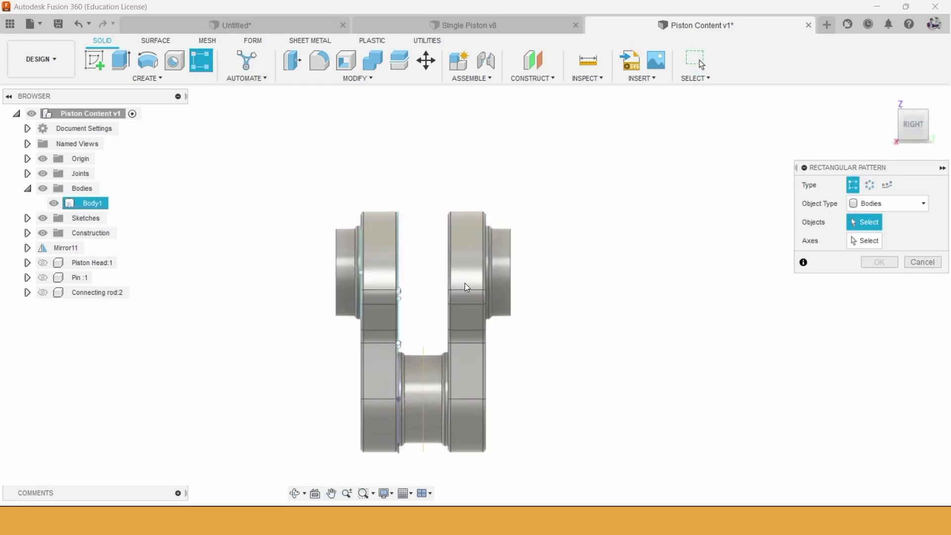
pyautogui.click(465, 283)
pyautogui.click(872, 239)
pyautogui.scroll(-3, 627, 237)
pyautogui.moveTo(625, 237); pyautogui.dragTo(529, 251, button='middle')
pyautogui.click(537, 130)
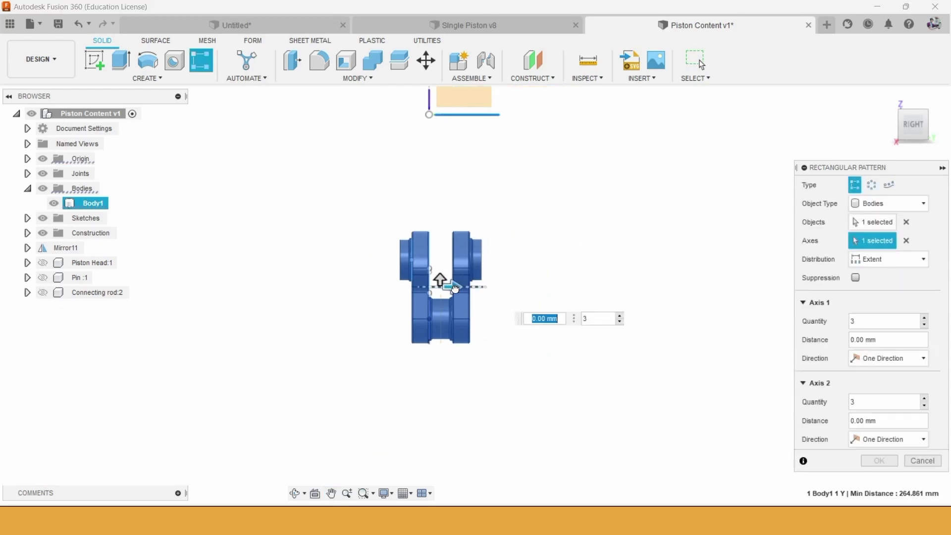
# - Set the pattern to 4 instances over a 420 mm extent so adjoining journals meet, and create it
pyautogui.moveTo(455, 289); pyautogui.dragTo(717, 290)
pyautogui.moveTo(537, 353); pyautogui.dragTo(299, 356, button='middle')
pyautogui.click(616, 320)
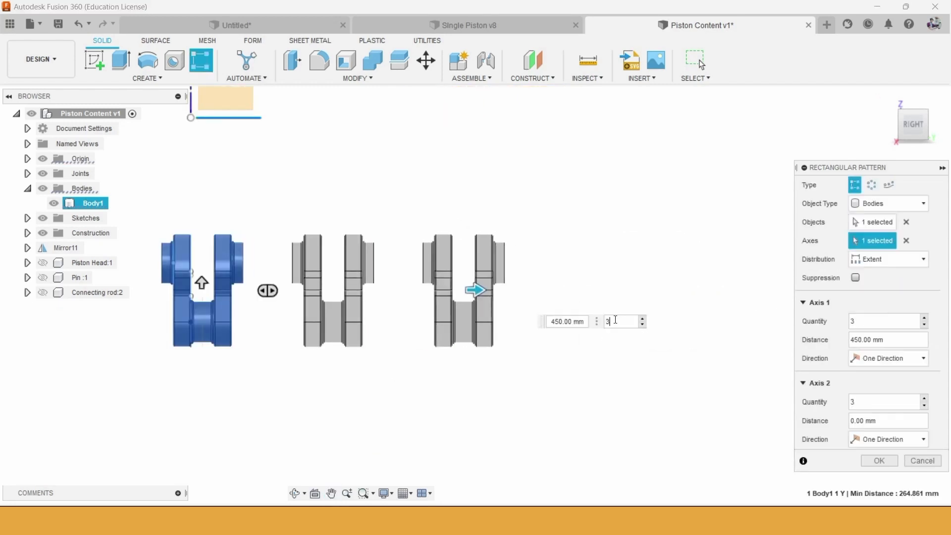
pyautogui.write('4')
pyautogui.press('Return')
pyautogui.scroll(5, 450, 281)
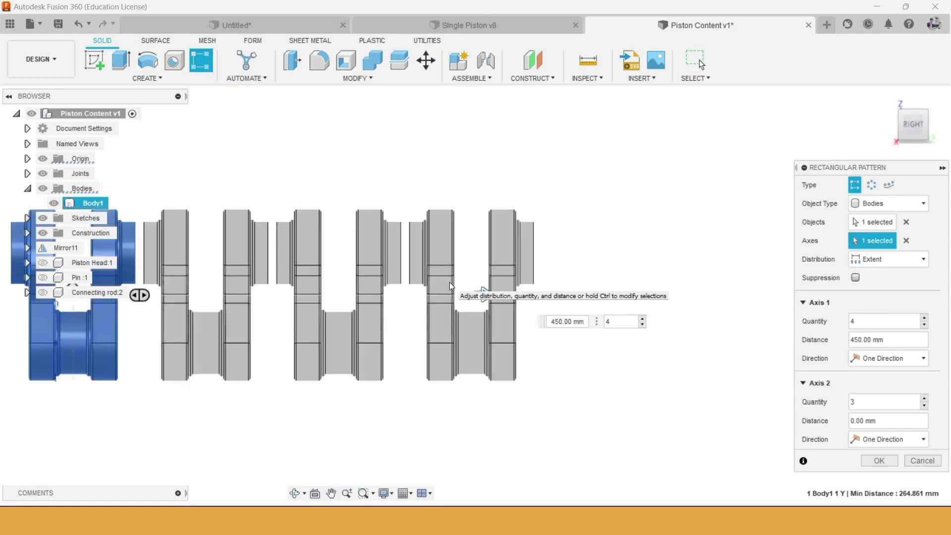
pyautogui.moveTo(487, 305); pyautogui.dragTo(442, 305)
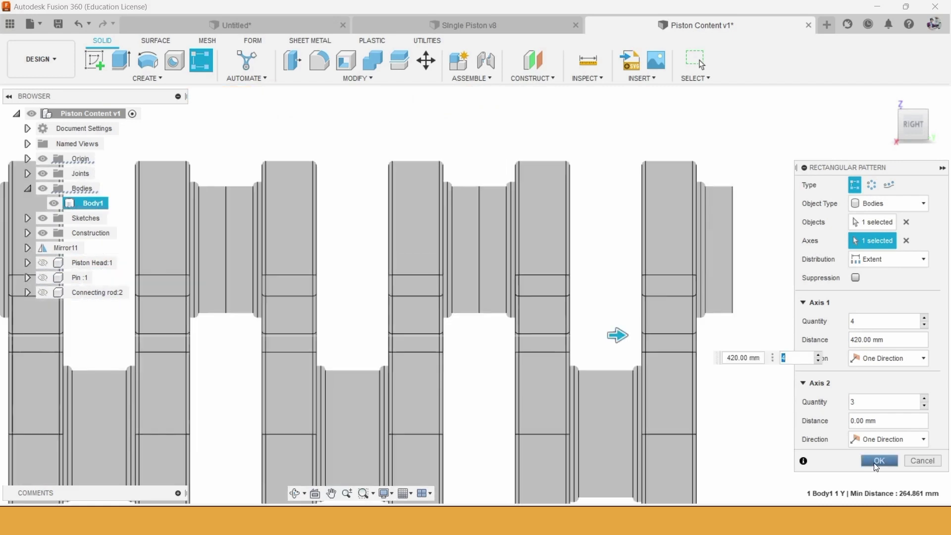
pyautogui.scroll(-5, 761, 427)
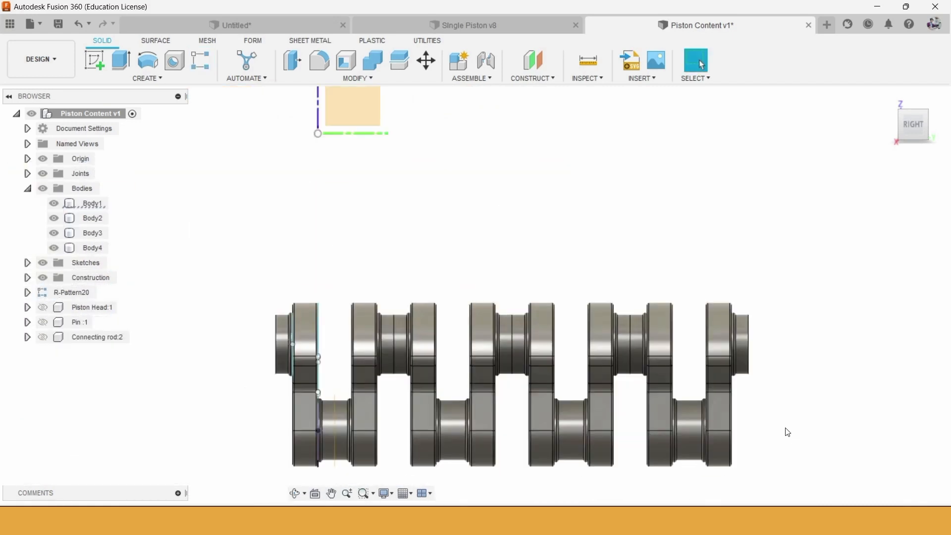
# - Rotate the two middle crank throw bodies by -180 degrees about the axis of the end main journal
pyautogui.moveTo(786, 427); pyautogui.dragTo(786, 392, button='middle')
pyautogui.click(100, 222)
pyautogui.click(96, 231)
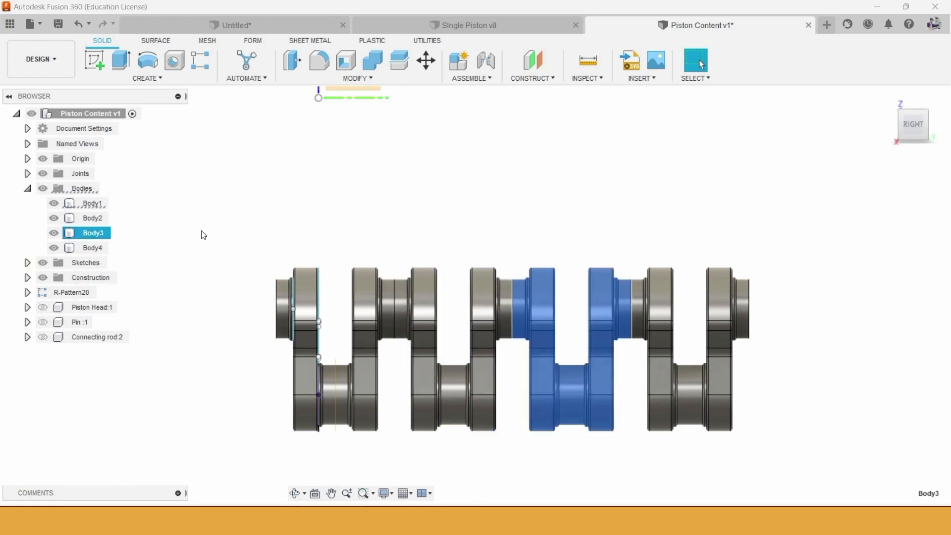
pyautogui.click(202, 231)
pyautogui.click(94, 220)
pyautogui.keyDown('ctrl'); pyautogui.click(93, 232); pyautogui.keyUp('ctrl')
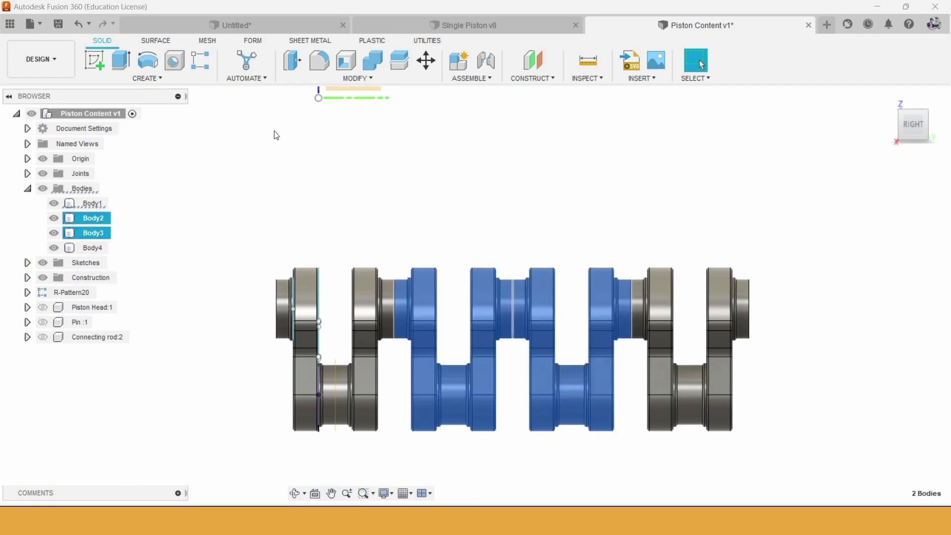
pyautogui.rightClick(411, 231)
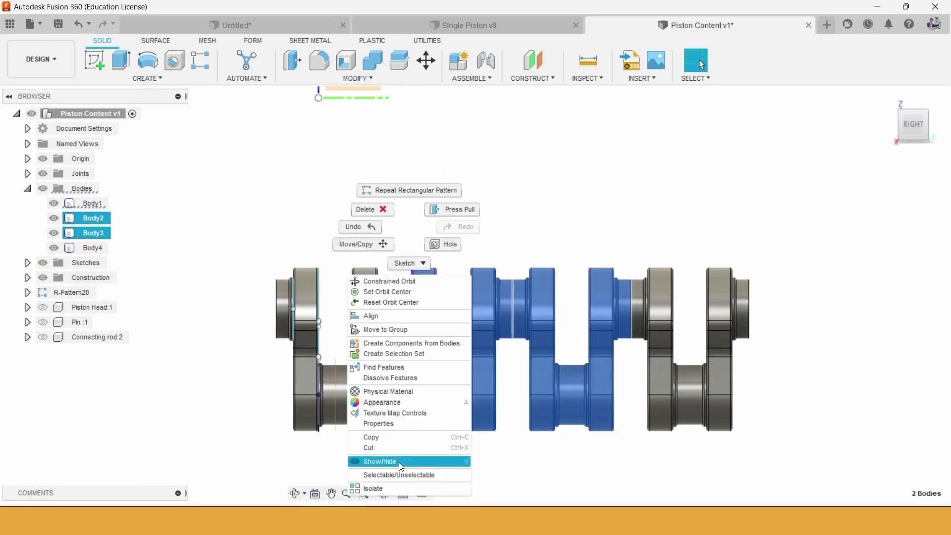
pyautogui.click(369, 244)
pyautogui.scroll(-2, 506, 241)
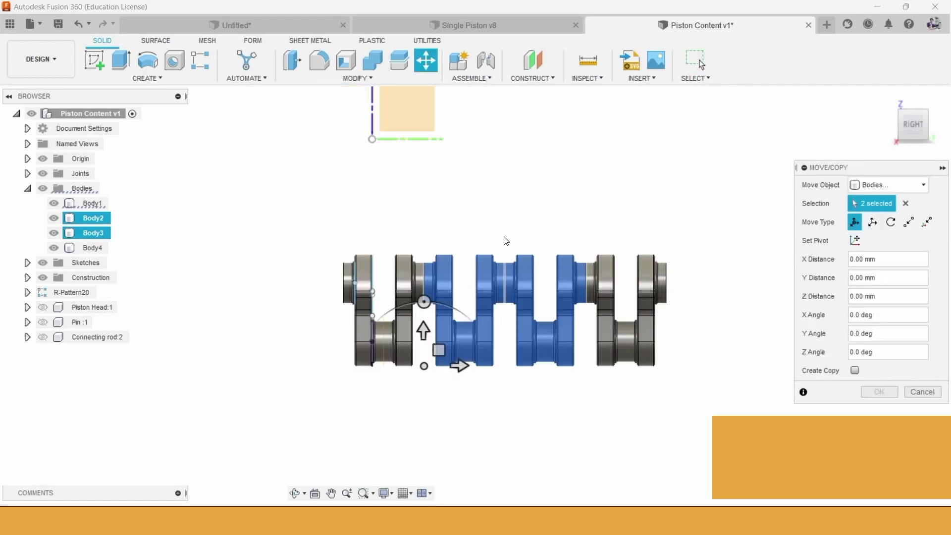
pyautogui.click(891, 222)
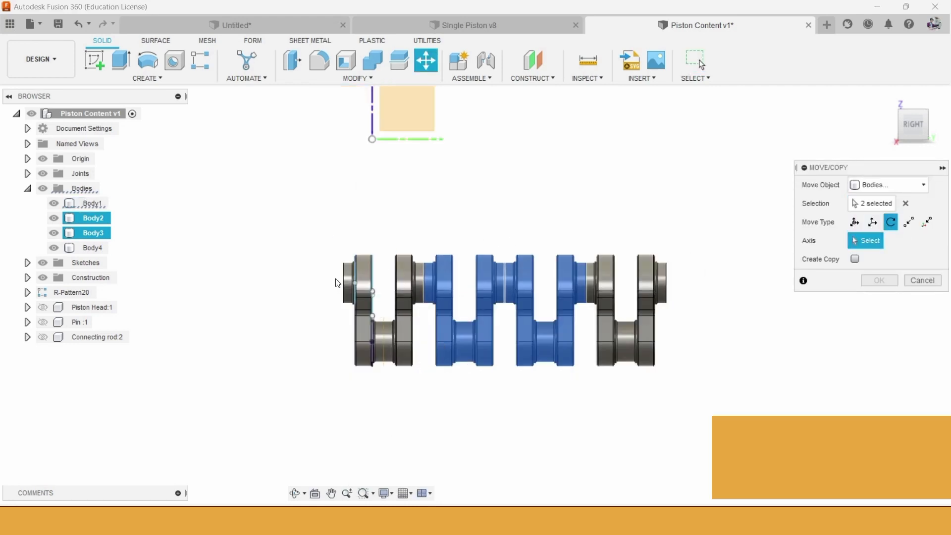
pyautogui.click(346, 279)
pyautogui.keyDown('shift'); pyautogui.moveTo(474, 205); pyautogui.dragTo(570, 229, button='middle'); pyautogui.keyUp('shift')
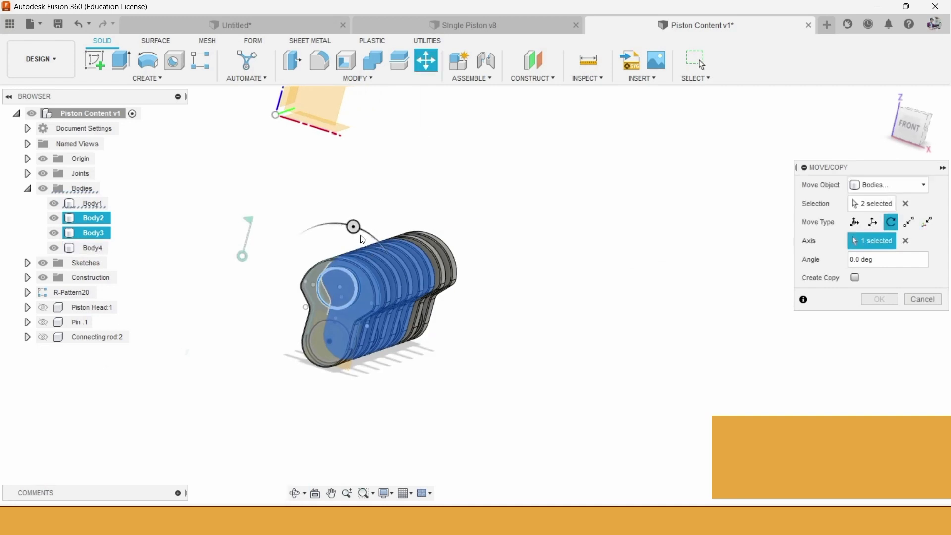
pyautogui.moveTo(349, 226); pyautogui.dragTo(324, 327)
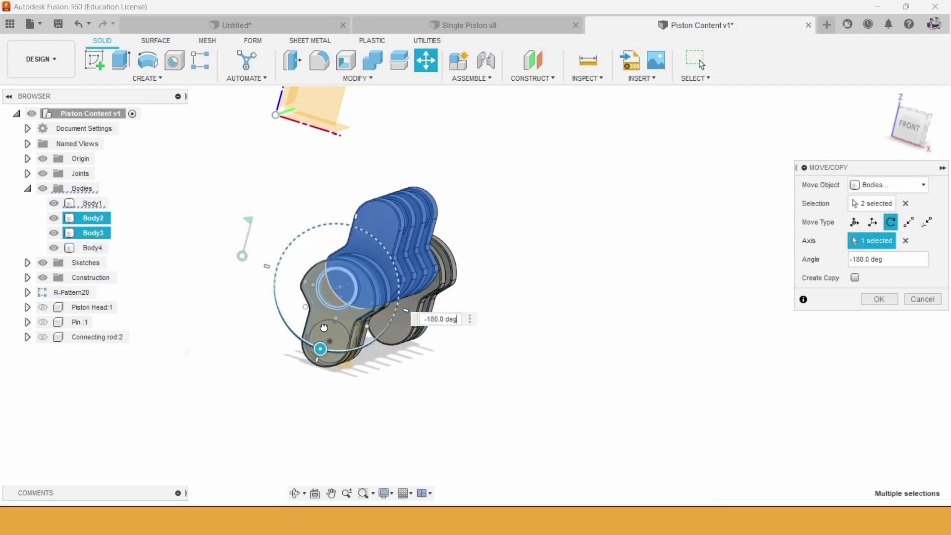
pyautogui.keyDown('shift'); pyautogui.moveTo(758, 220); pyautogui.dragTo(654, 198, button='middle'); pyautogui.keyUp('shift')
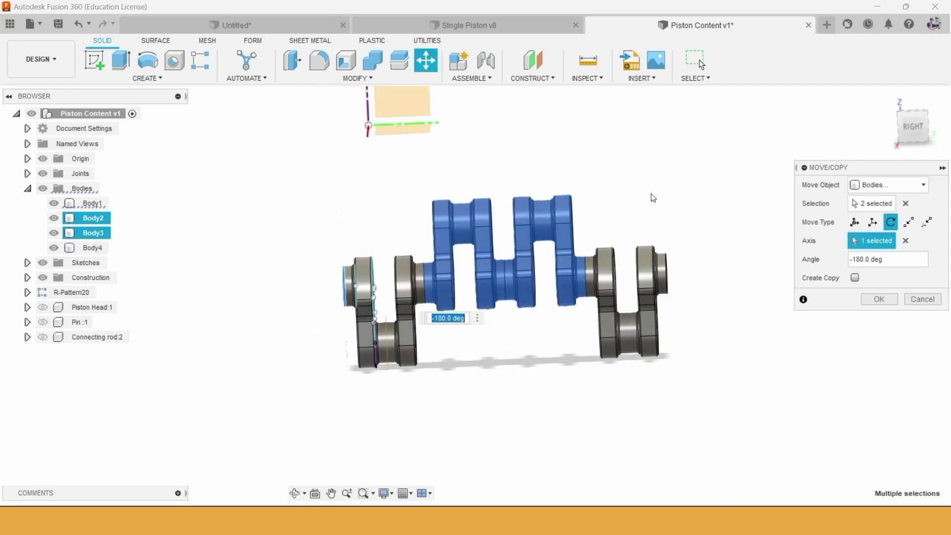
pyautogui.click(908, 137)
pyautogui.click(879, 299)
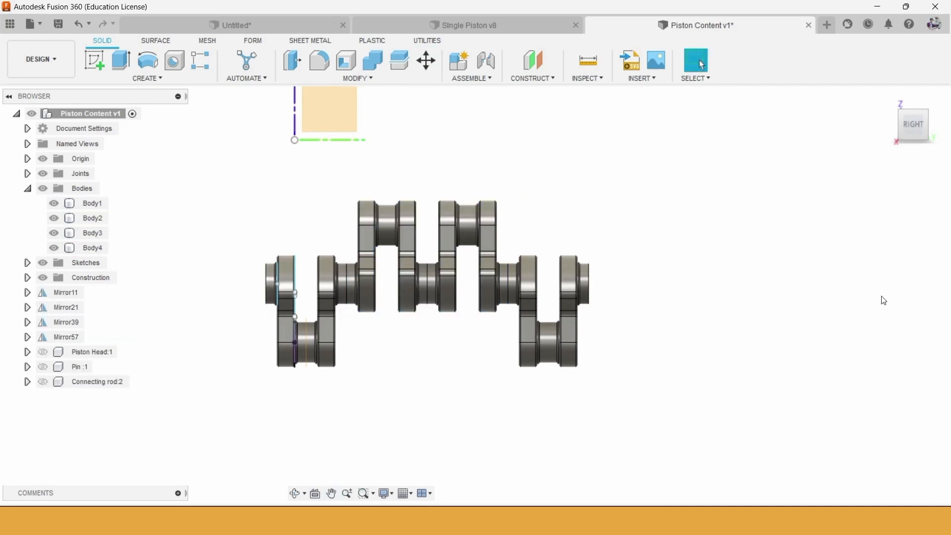
# - Combine all four crank throw bodies into one body with the Join operation
pyautogui.scroll(2, 533, 105)
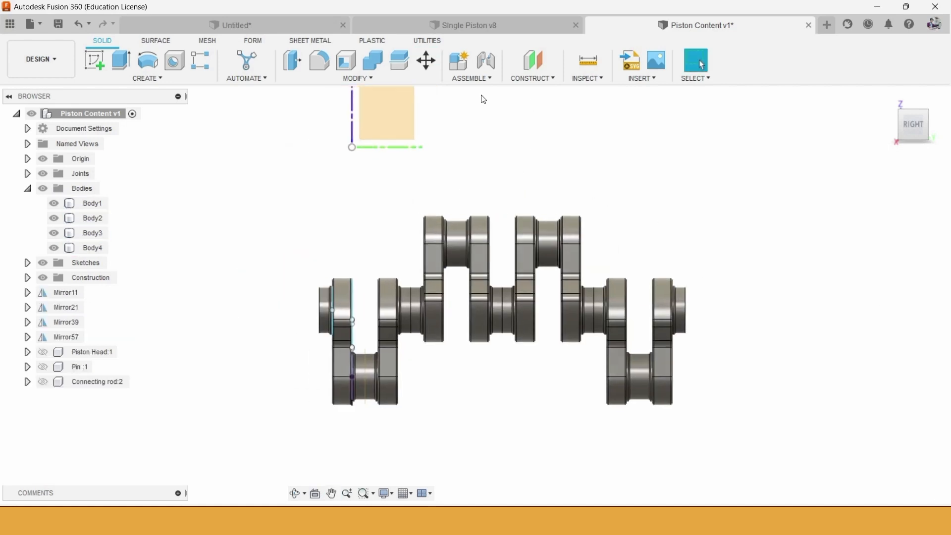
pyautogui.scroll(-2, 400, 231)
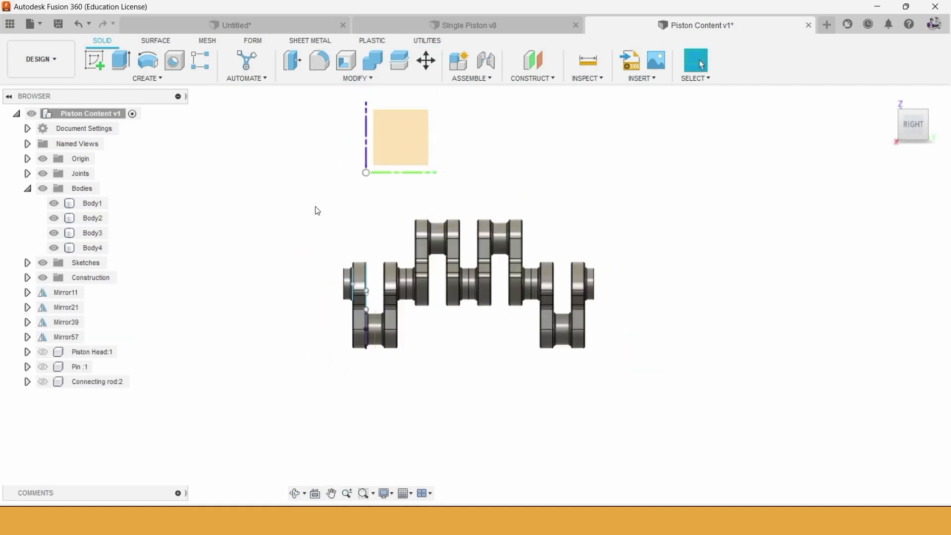
pyautogui.moveTo(316, 207); pyautogui.dragTo(639, 391)
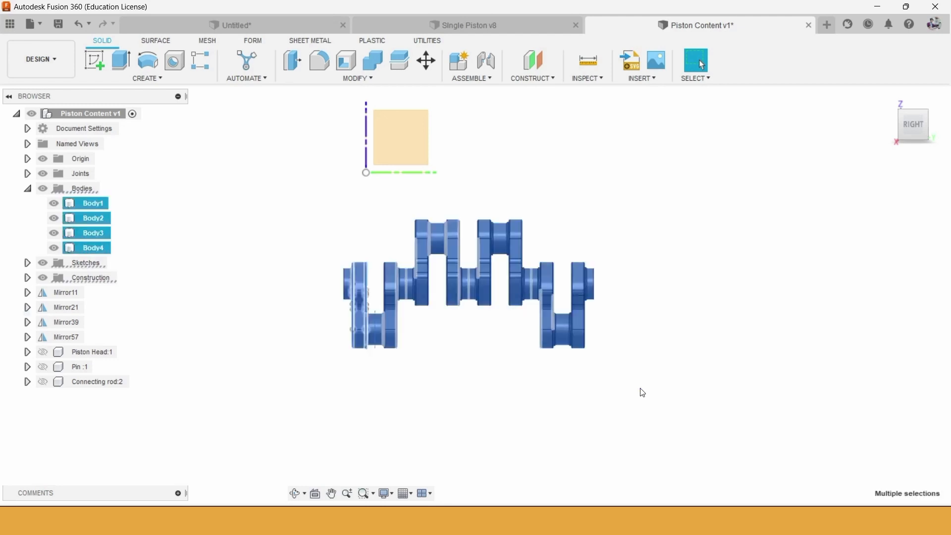
pyautogui.click(374, 61)
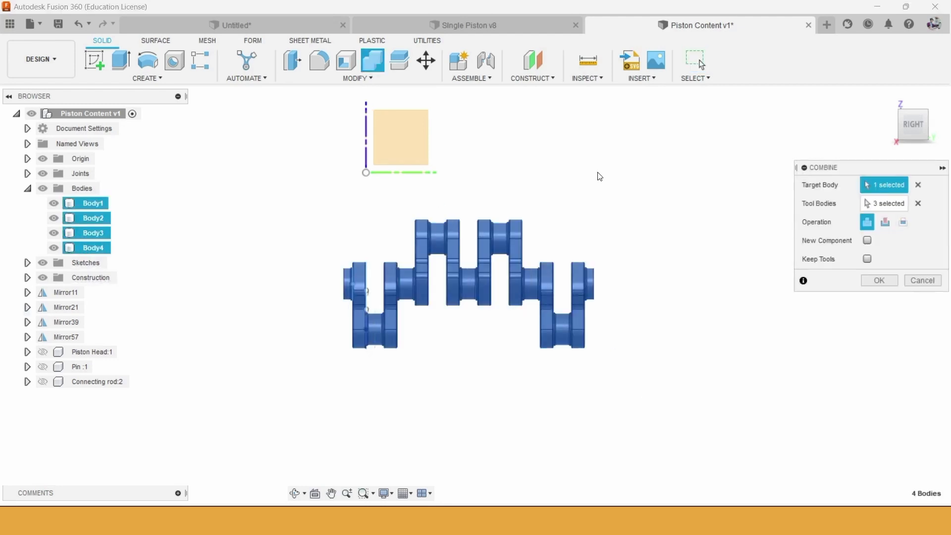
pyautogui.click(886, 281)
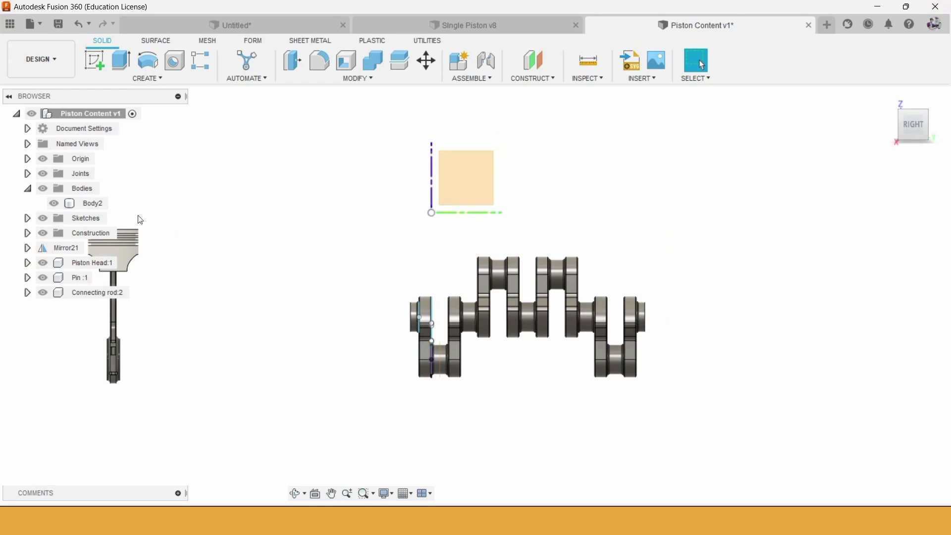
# - Create a component from the combined crank body and name it Crankshaft
pyautogui.click(91, 204)
pyautogui.rightClick(92, 204)
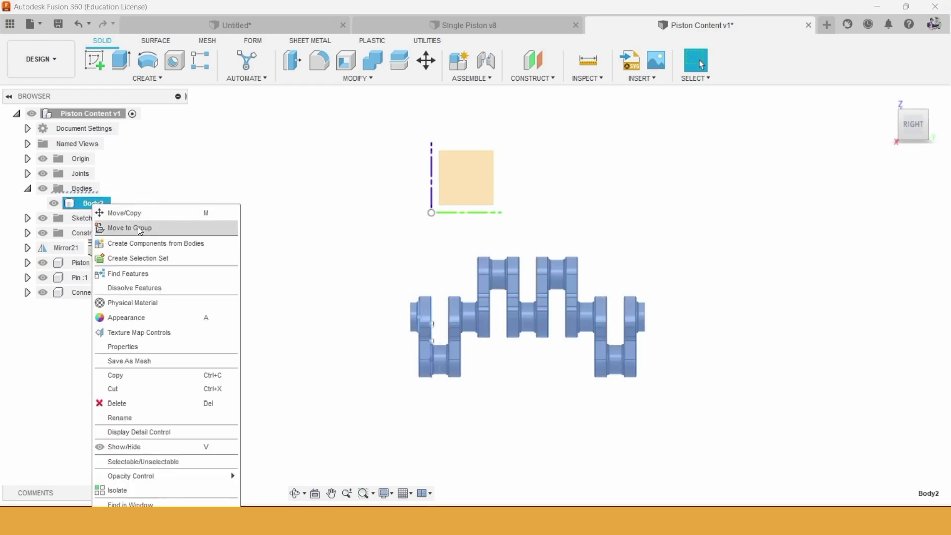
pyautogui.click(147, 241)
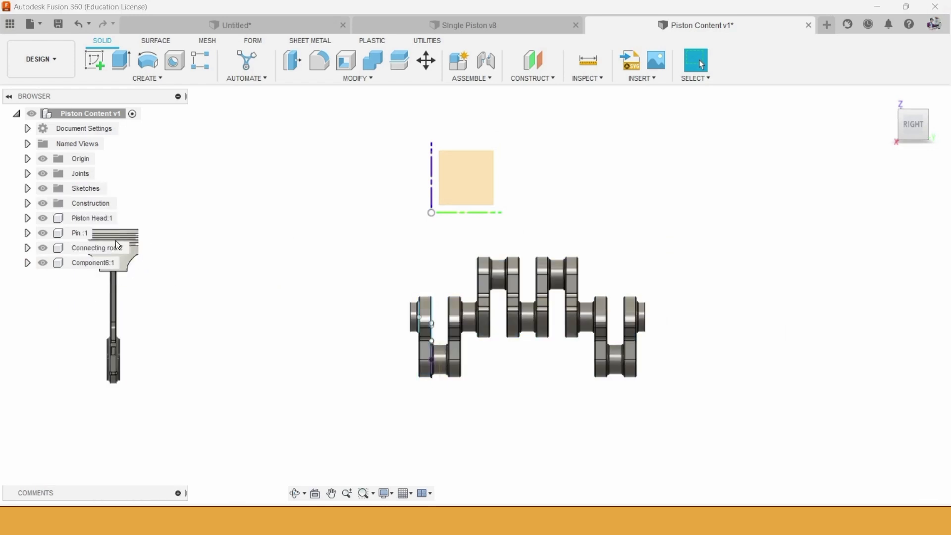
pyautogui.click(87, 264)
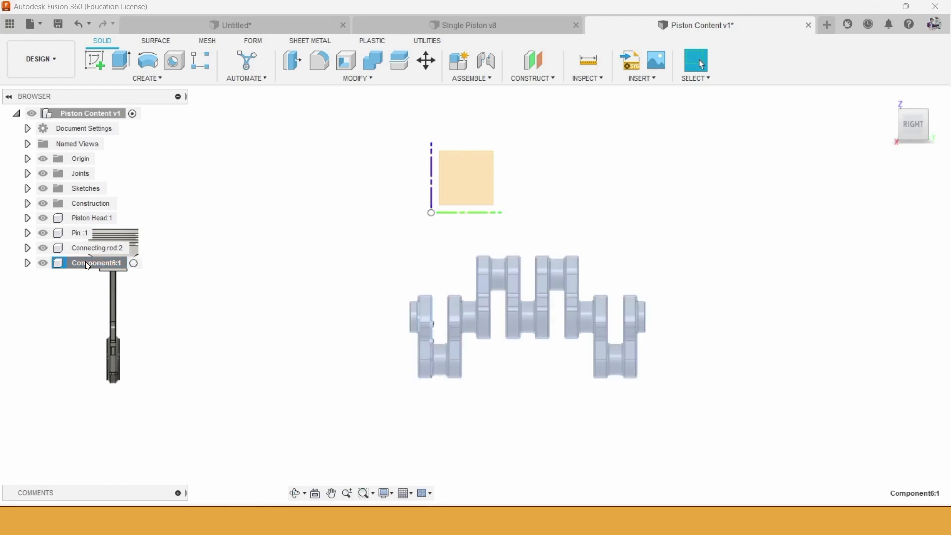
pyautogui.doubleClick(87, 264)
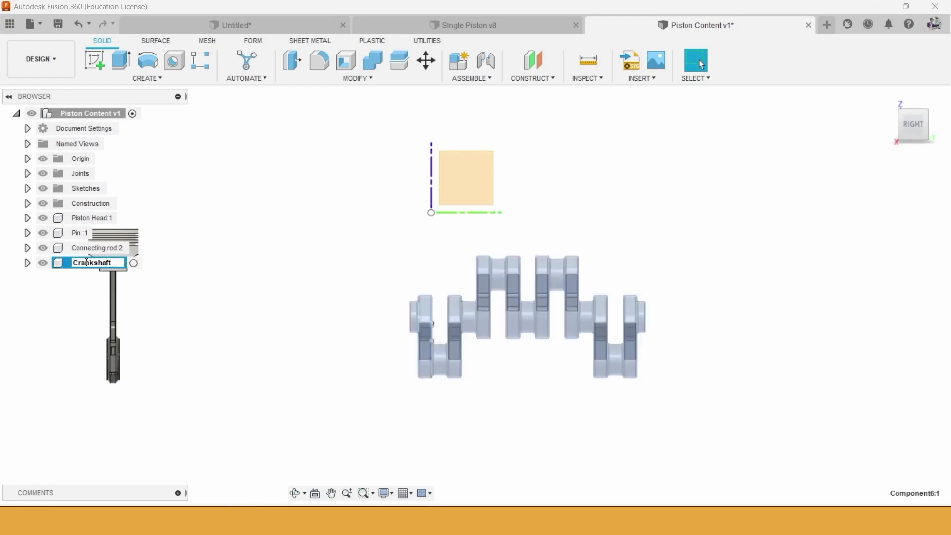
pyautogui.click(203, 290)
# - Move the piston head with its pin upward and shift the connecting rod sideways so they stand apart
pyautogui.scroll(2, 477, 302)
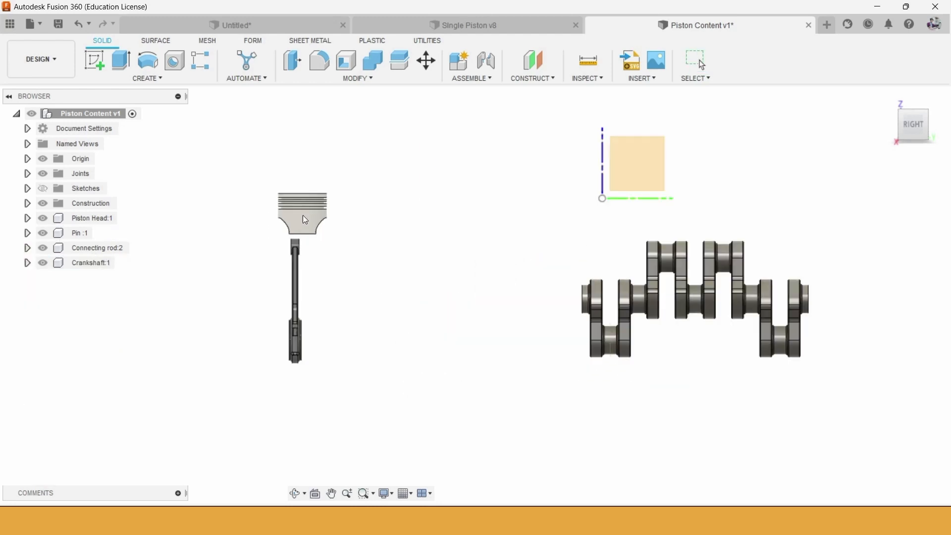
pyautogui.moveTo(304, 222); pyautogui.dragTo(272, 167)
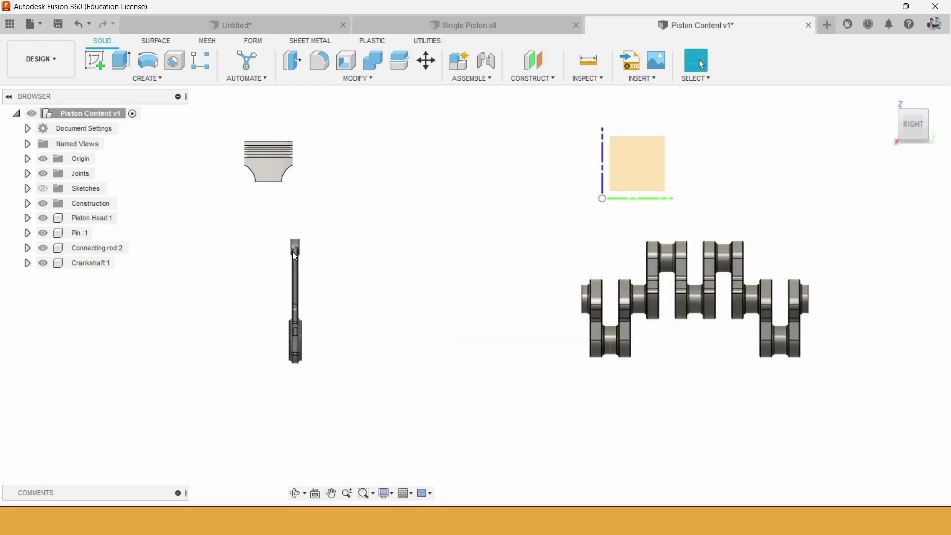
pyautogui.moveTo(296, 264); pyautogui.dragTo(231, 261)
pyautogui.keyDown('shift'); pyautogui.moveTo(240, 260); pyautogui.dragTo(276, 261, button='middle'); pyautogui.keyUp('shift')
pyautogui.scroll(3, 352, 192)
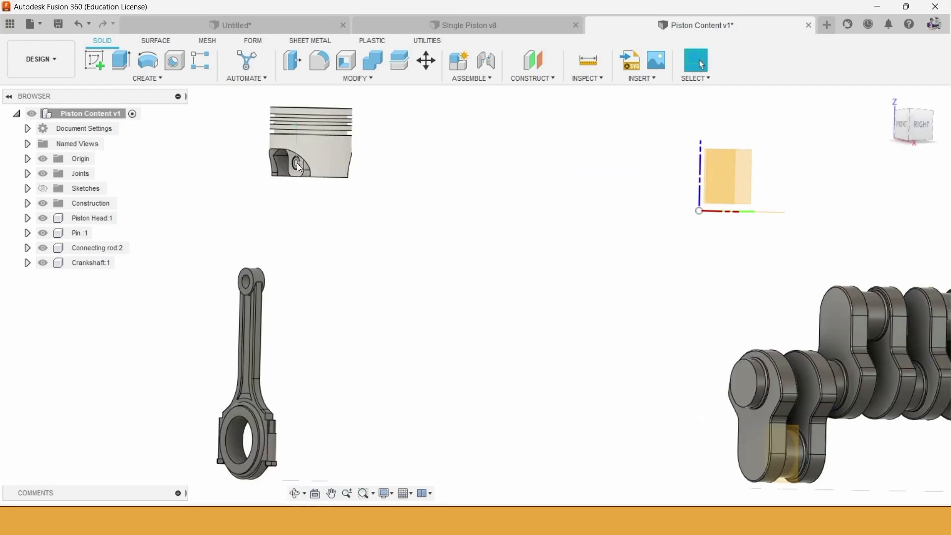
# - Delete the Rev1 joint and pull the piston head off its pin
pyautogui.click(27, 174)
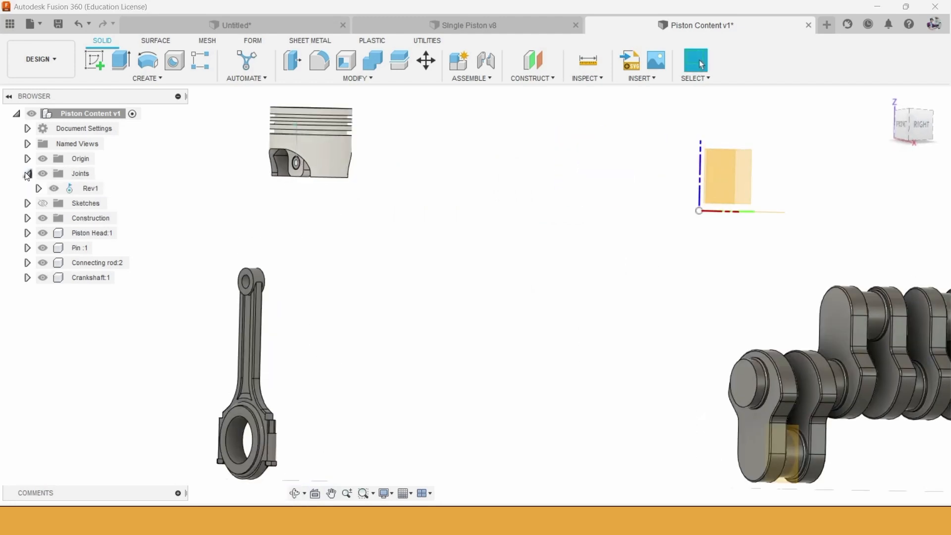
pyautogui.rightClick(79, 188)
pyautogui.click(100, 331)
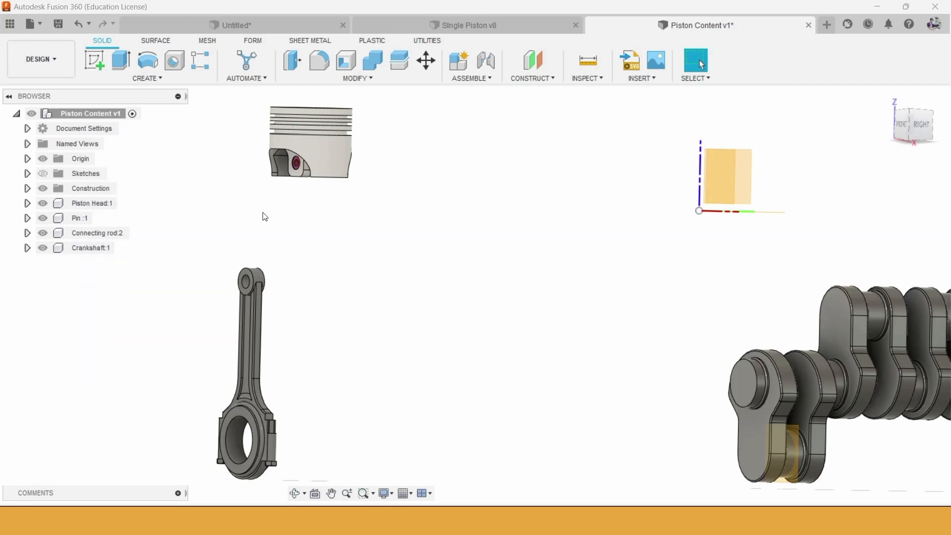
pyautogui.moveTo(316, 159); pyautogui.dragTo(210, 189)
pyautogui.scroll(-2, 317, 217)
pyautogui.keyDown('shift'); pyautogui.moveTo(347, 218); pyautogui.dragTo(478, 262, button='middle'); pyautogui.keyUp('shift')
pyautogui.click(919, 125)
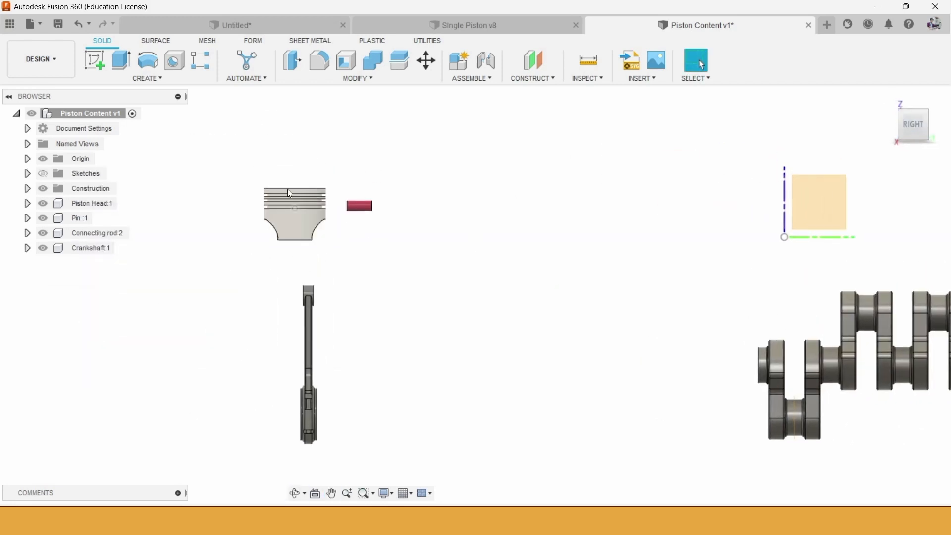
# - Pattern the piston head component along the Y axis with 4 instances over a 650 mm extent
pyautogui.click(200, 60)
pyautogui.click(292, 207)
pyautogui.click(867, 202)
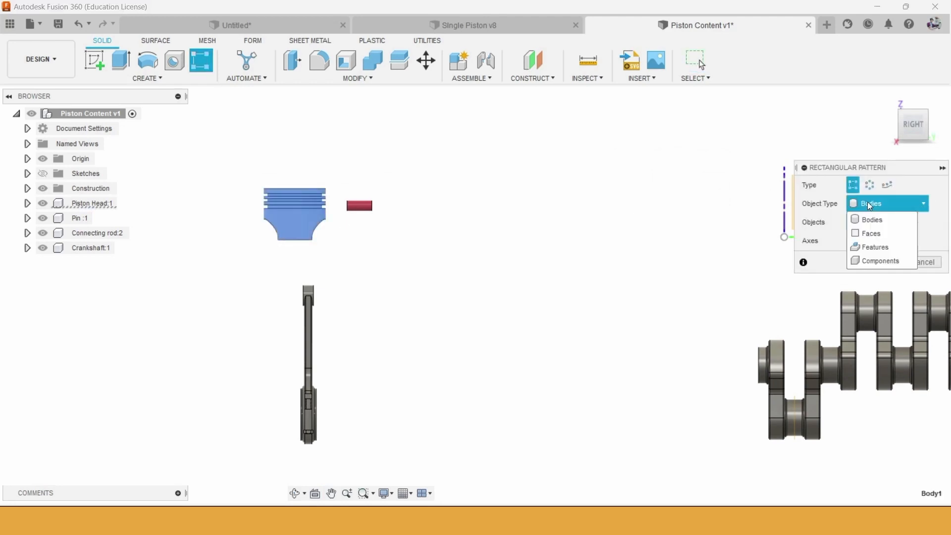
pyautogui.click(872, 261)
pyautogui.click(312, 220)
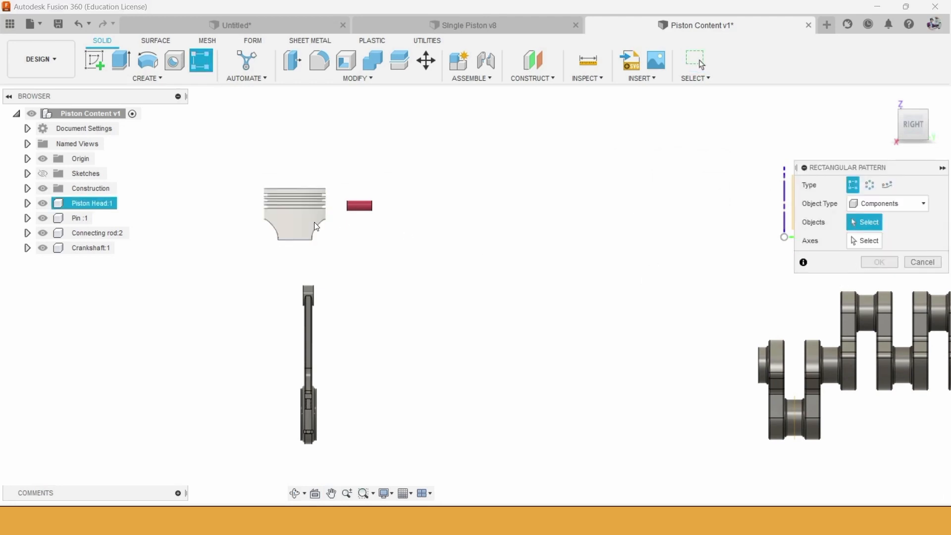
pyautogui.click(874, 244)
pyautogui.scroll(-2, 490, 257)
pyautogui.moveTo(565, 258); pyautogui.dragTo(461, 251, button='middle')
pyautogui.click(625, 233)
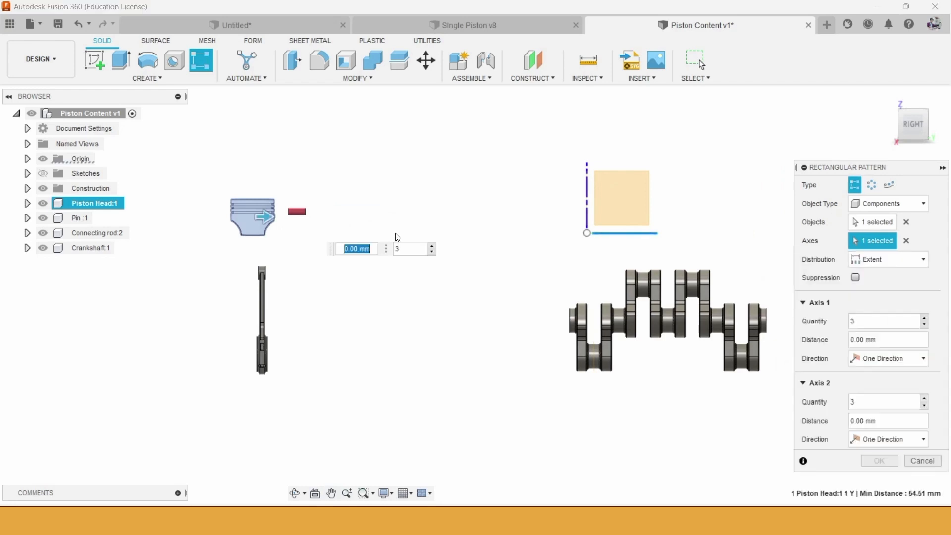
pyautogui.moveTo(270, 217); pyautogui.dragTo(494, 217)
pyautogui.write('4')
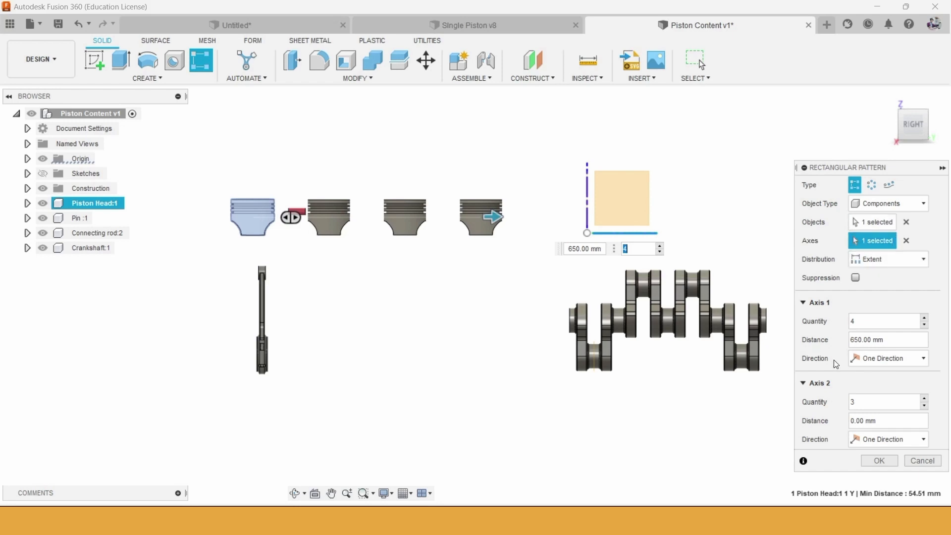
pyautogui.click(886, 461)
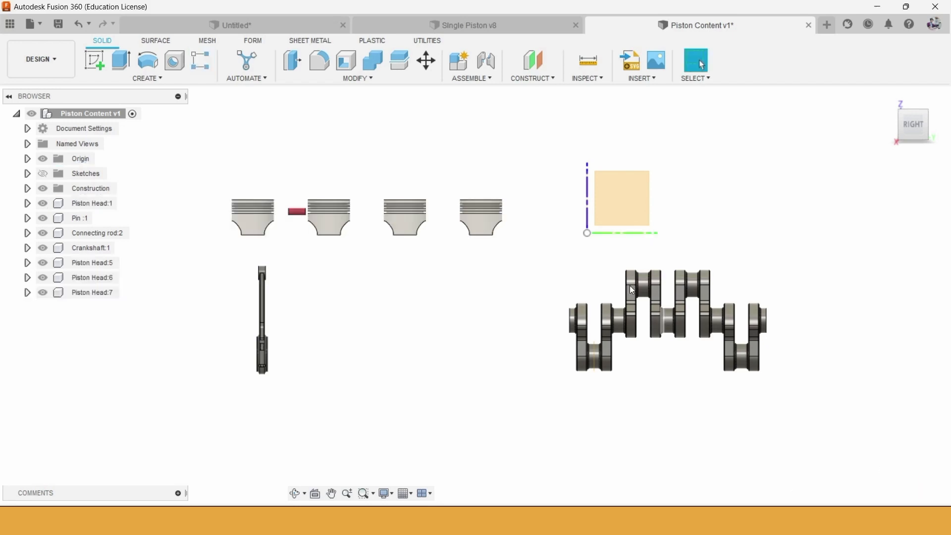
# - Move the three piston head copies upward out of line and place the pin beside the connecting rod
pyautogui.moveTo(343, 218); pyautogui.dragTo(351, 187)
pyautogui.moveTo(411, 206); pyautogui.dragTo(412, 161)
pyautogui.moveTo(482, 208); pyautogui.dragTo(483, 189)
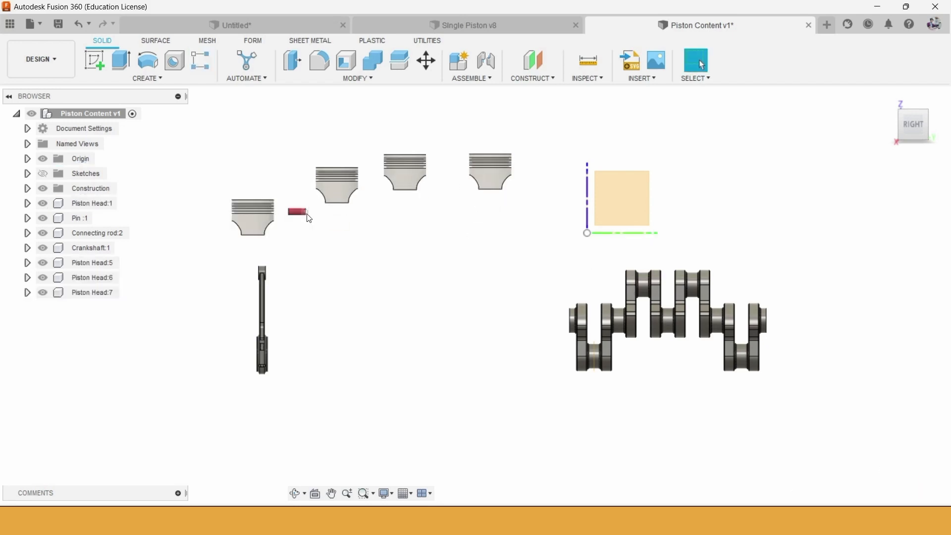
pyautogui.moveTo(309, 219); pyautogui.dragTo(346, 281)
# - Pattern the pin component along the Z axis with 4 instances over a -200 mm extent
pyautogui.click(201, 60)
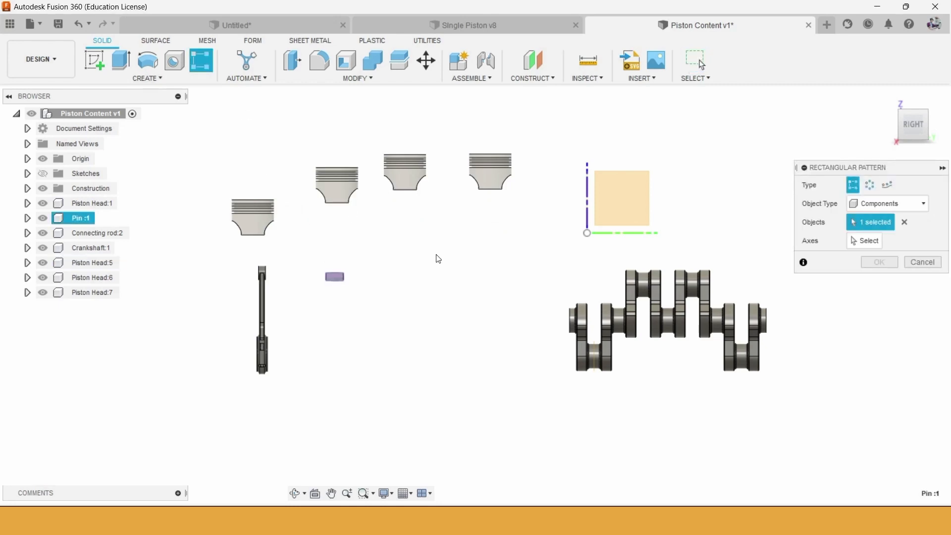
pyautogui.click(865, 240)
pyautogui.click(624, 233)
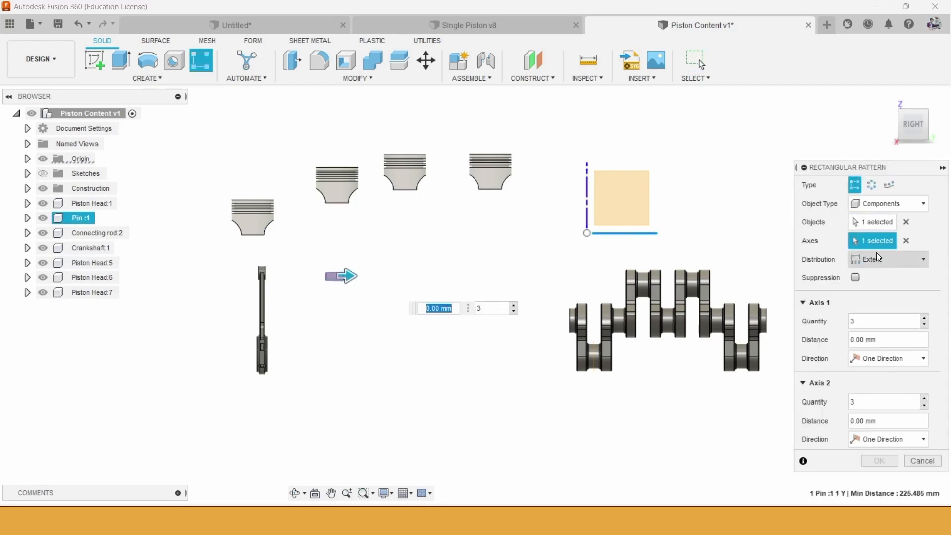
pyautogui.click(908, 240)
pyautogui.click(587, 183)
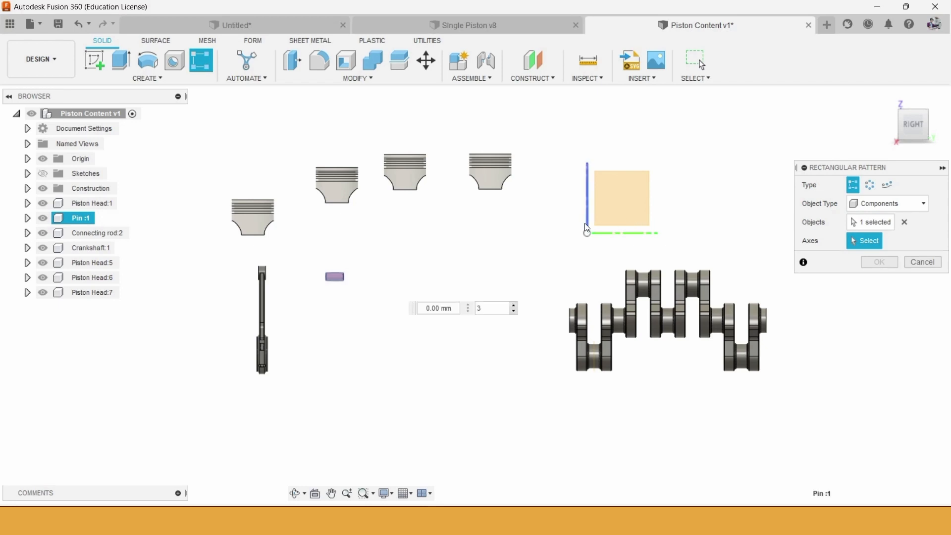
pyautogui.write('-200')
pyautogui.press('Tab')
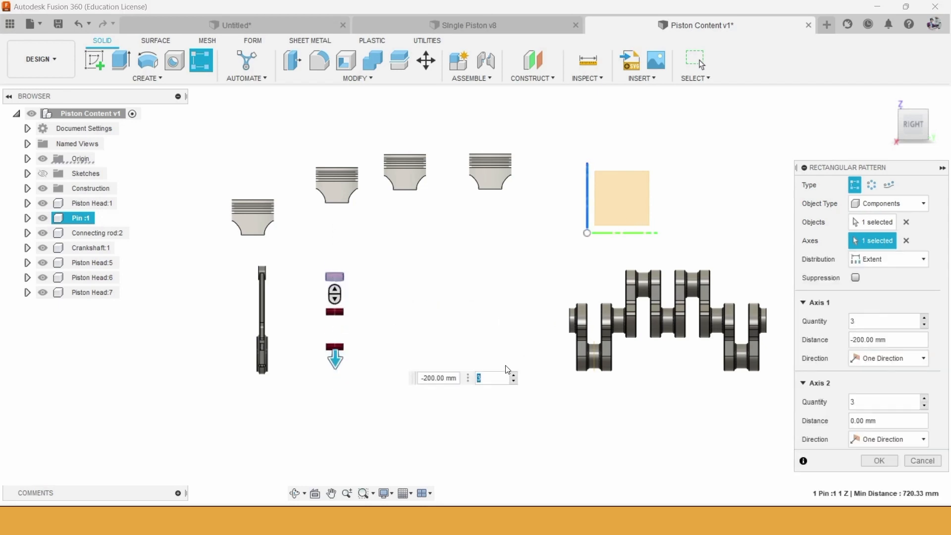
pyautogui.press('Return')
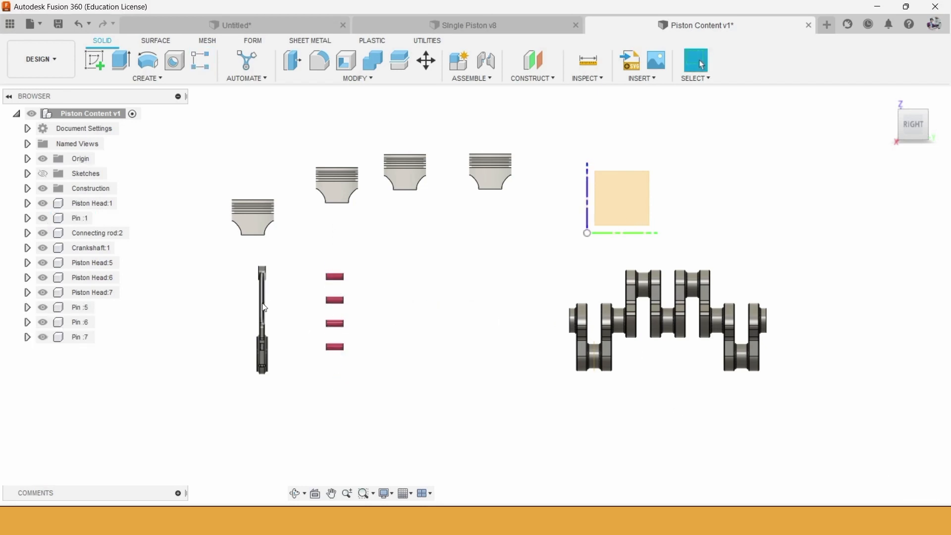
# - Pattern the connecting rod component along the Y axis with 4 instances over a -400 mm extent
pyautogui.click(113, 232)
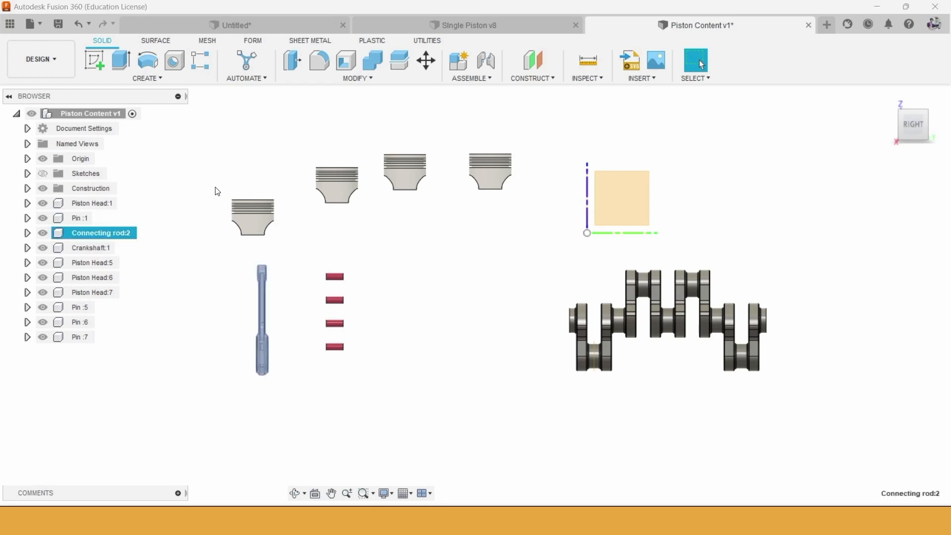
pyautogui.click(207, 63)
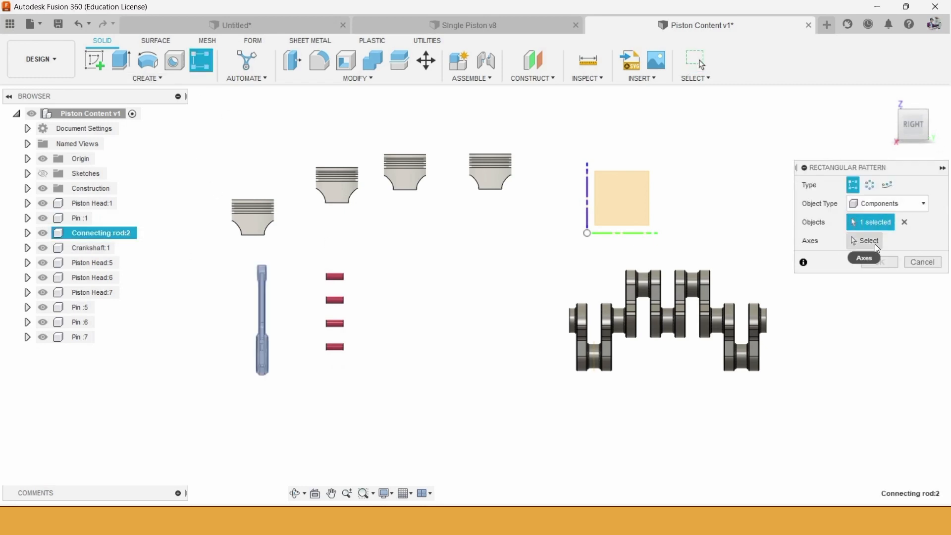
pyautogui.moveTo(273, 320); pyautogui.dragTo(132, 321)
pyautogui.press('Tab')
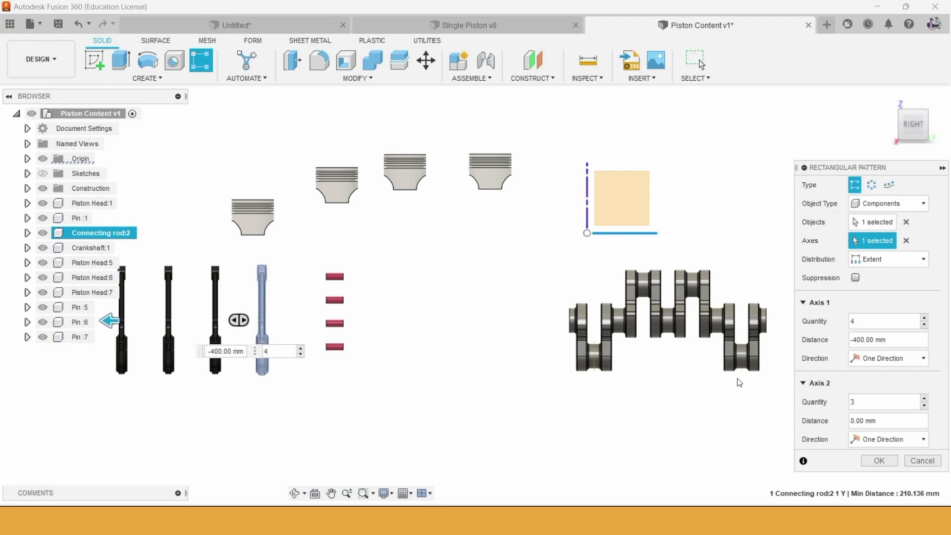
pyautogui.click(879, 461)
# - Start a joint placing the big-end bore of the outermost connecting rod copy on the crankshaft's first crankpin
pyautogui.scroll(-3, 474, 363)
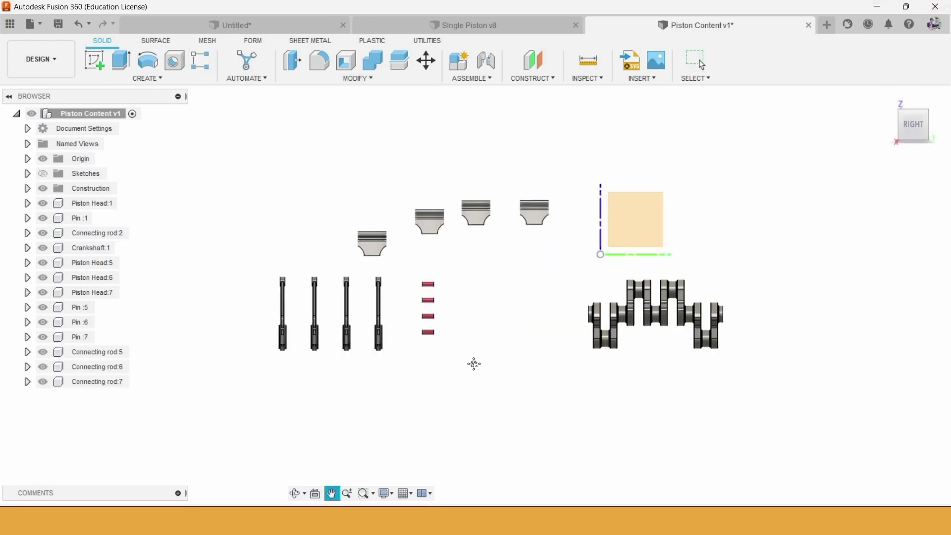
pyautogui.scroll(3, 458, 311)
pyautogui.keyDown('shift'); pyautogui.moveTo(467, 307); pyautogui.dragTo(375, 232, button='middle'); pyautogui.keyUp('shift')
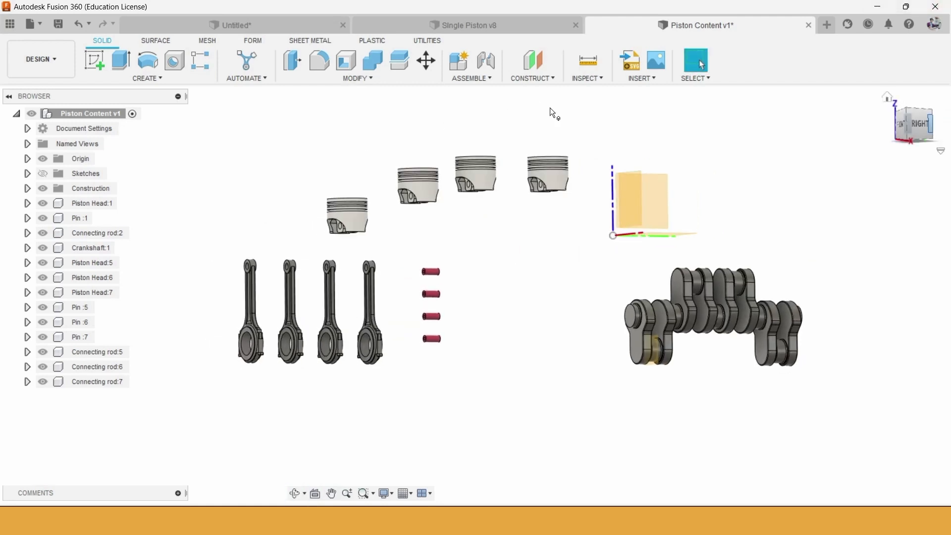
pyautogui.click(486, 60)
pyautogui.scroll(4, 242, 342)
pyautogui.click(260, 333)
pyautogui.scroll(-3, 229, 307)
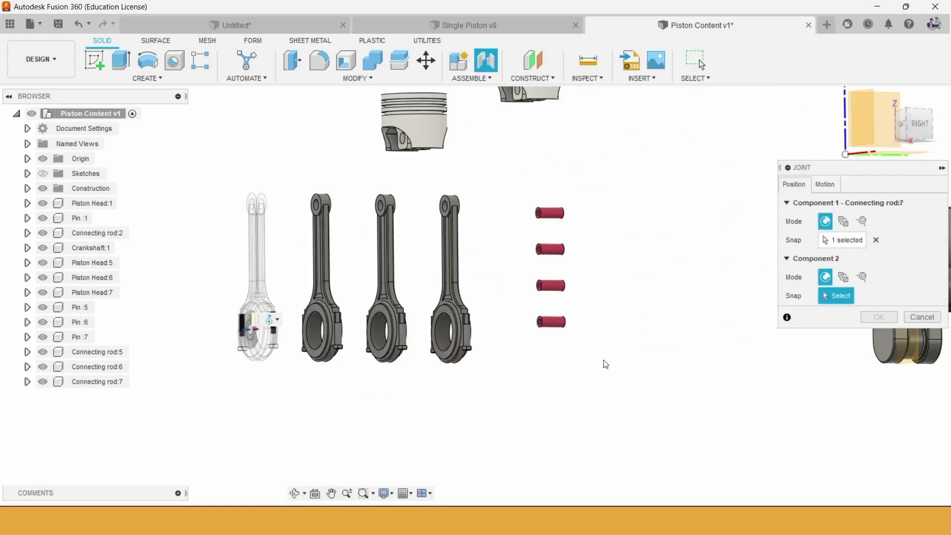
pyautogui.scroll(-2, 604, 360)
pyautogui.moveTo(865, 363); pyautogui.dragTo(648, 363, button='middle')
pyautogui.scroll(5, 647, 361)
pyautogui.scroll(-2, 593, 341)
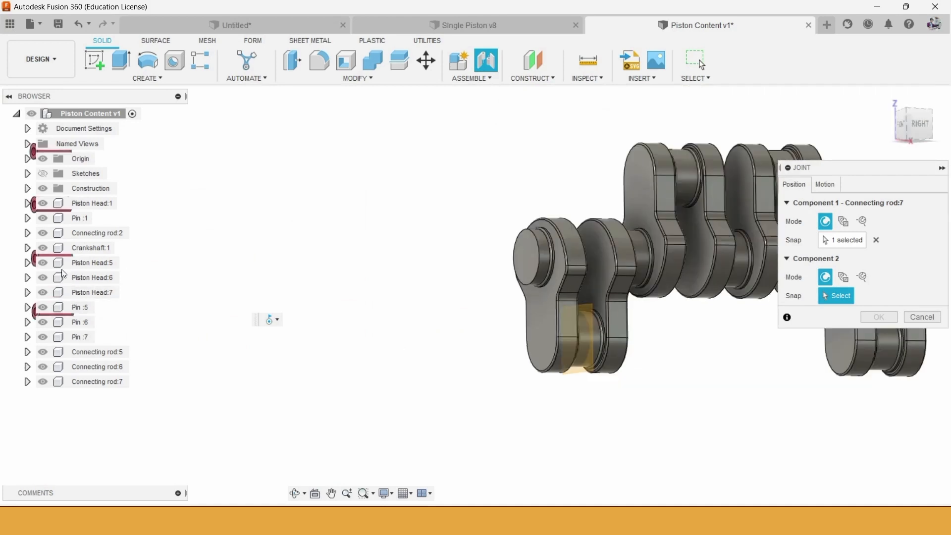
pyautogui.scroll(5, 593, 337)
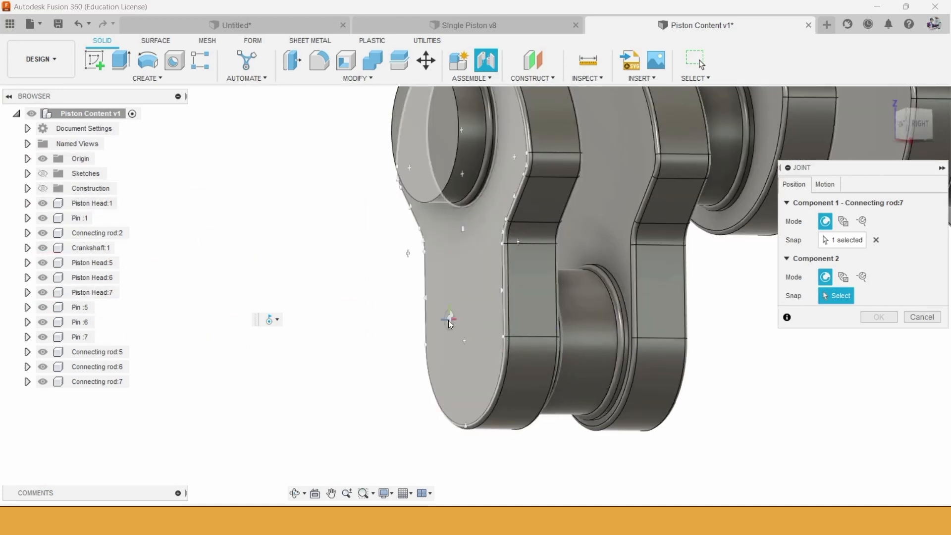
pyautogui.click(579, 343)
pyautogui.scroll(-3, 489, 346)
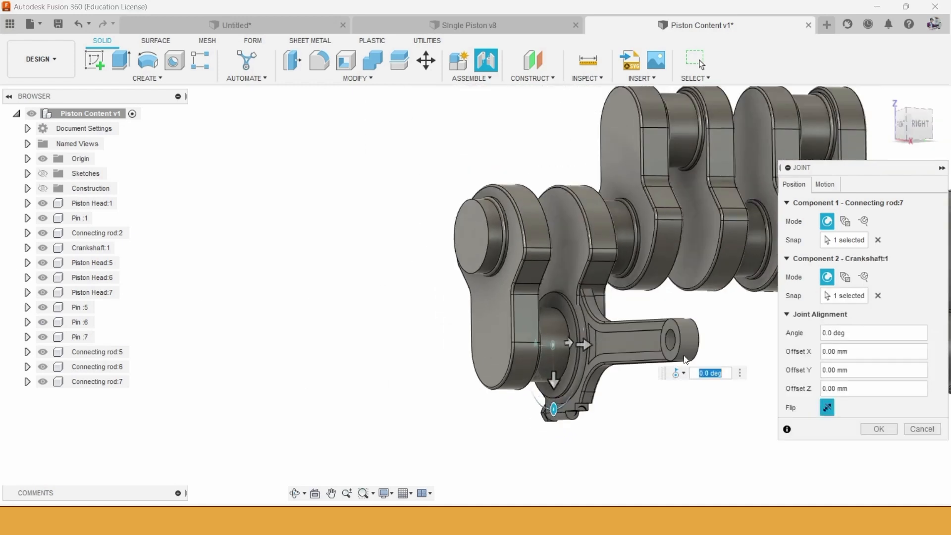
# - Centre the rod between the first crankpin's webs and finish the joint as Revolute about the Z axis
pyautogui.click(920, 130)
pyautogui.scroll(3, 604, 334)
pyautogui.moveTo(604, 334); pyautogui.dragTo(553, 327)
pyautogui.scroll(1, 551, 326)
pyautogui.click(825, 185)
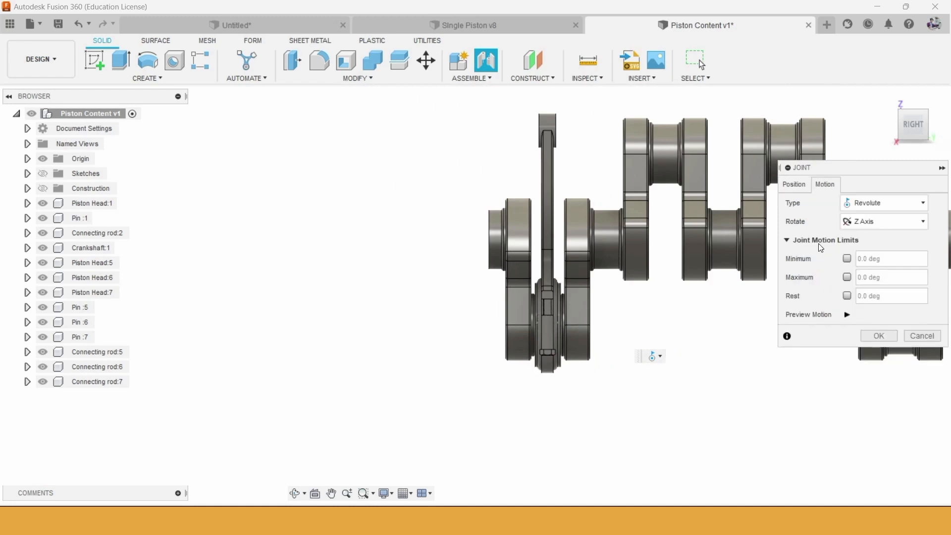
pyautogui.click(911, 205)
pyautogui.click(872, 232)
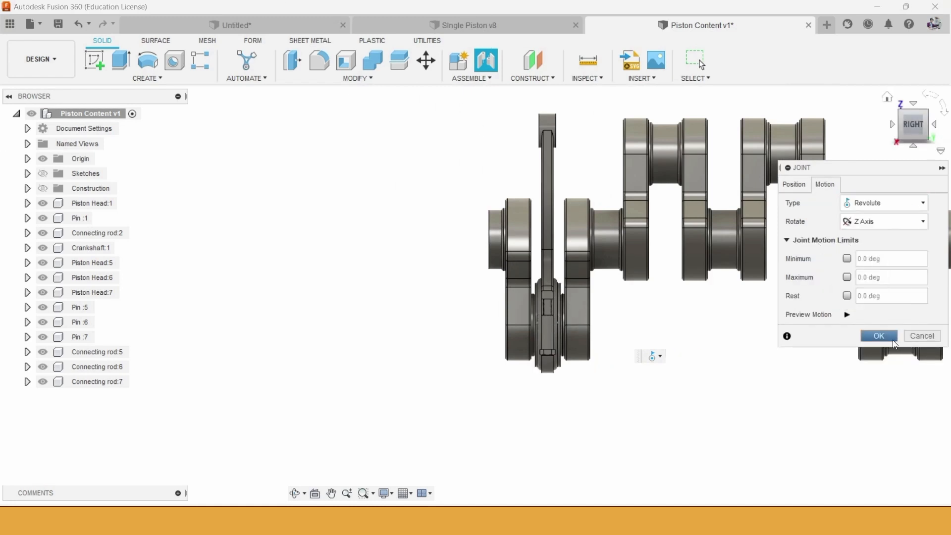
pyautogui.click(887, 337)
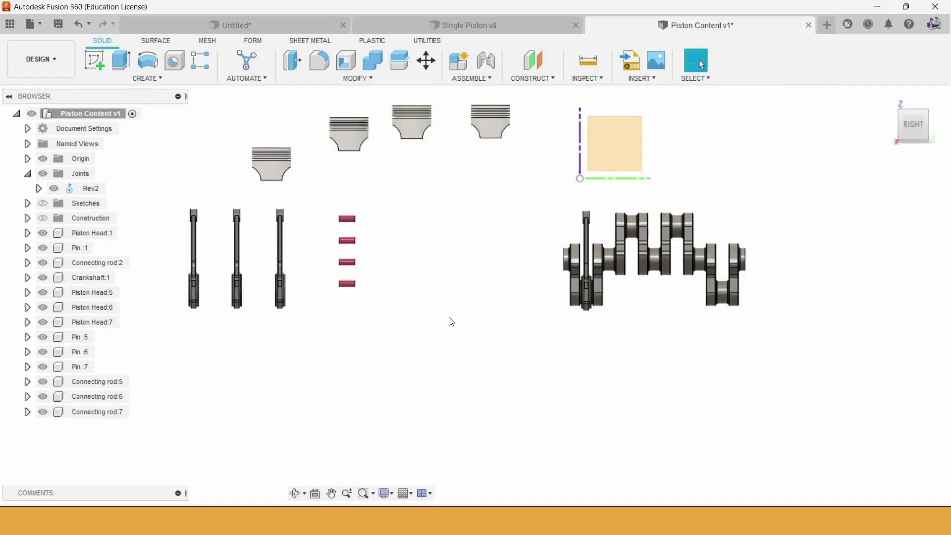
# - Join another connecting rod's big end to the second crankpin with a revolute joint and a Z offset of -30 mm
pyautogui.click(487, 60)
pyautogui.scroll(5, 258, 310)
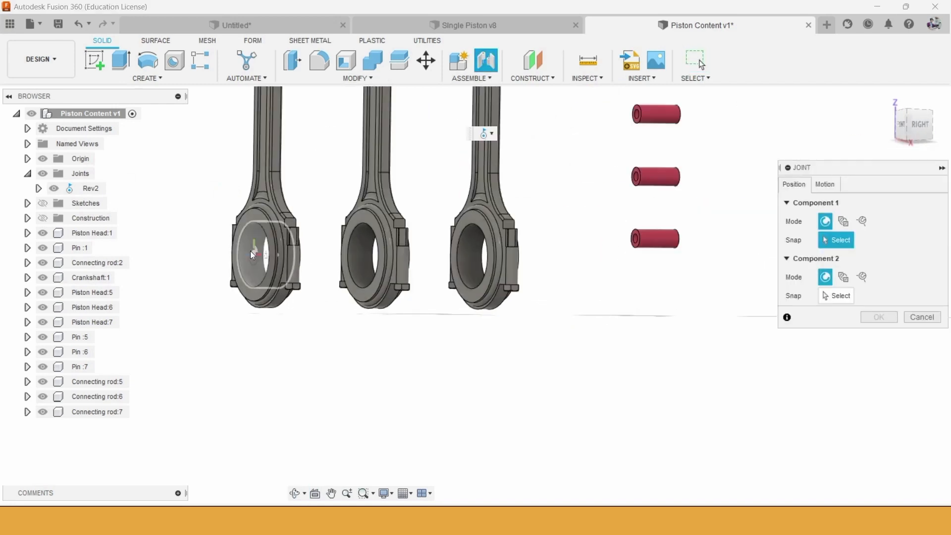
pyautogui.click(251, 250)
pyautogui.scroll(-6, 317, 274)
pyautogui.scroll(3, 721, 243)
pyautogui.scroll(2, 590, 230)
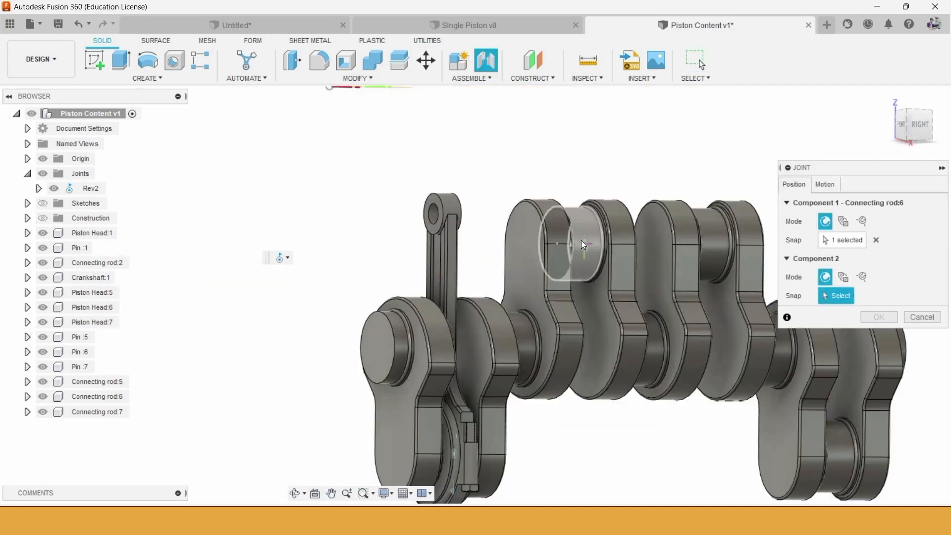
pyautogui.click(581, 239)
pyautogui.click(917, 128)
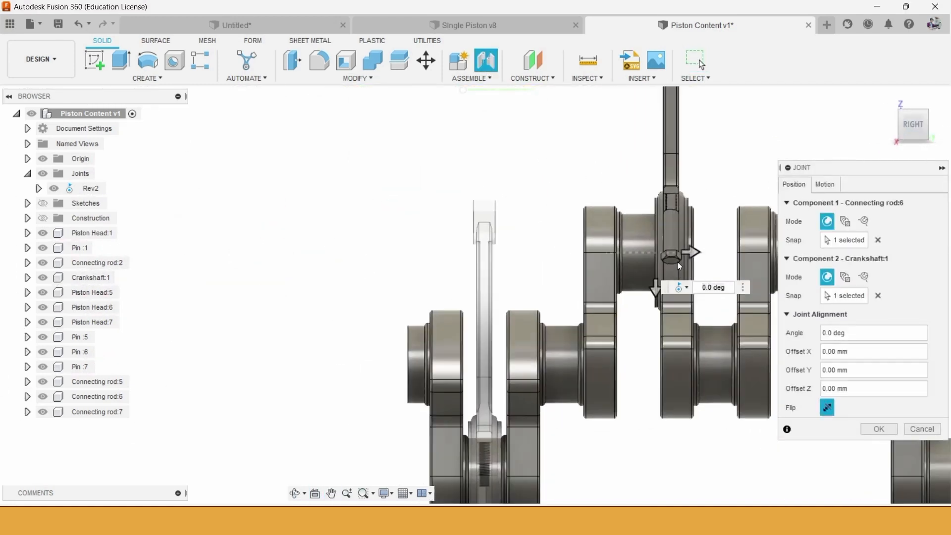
pyautogui.scroll(3, 677, 262)
pyautogui.moveTo(644, 255); pyautogui.dragTo(636, 259)
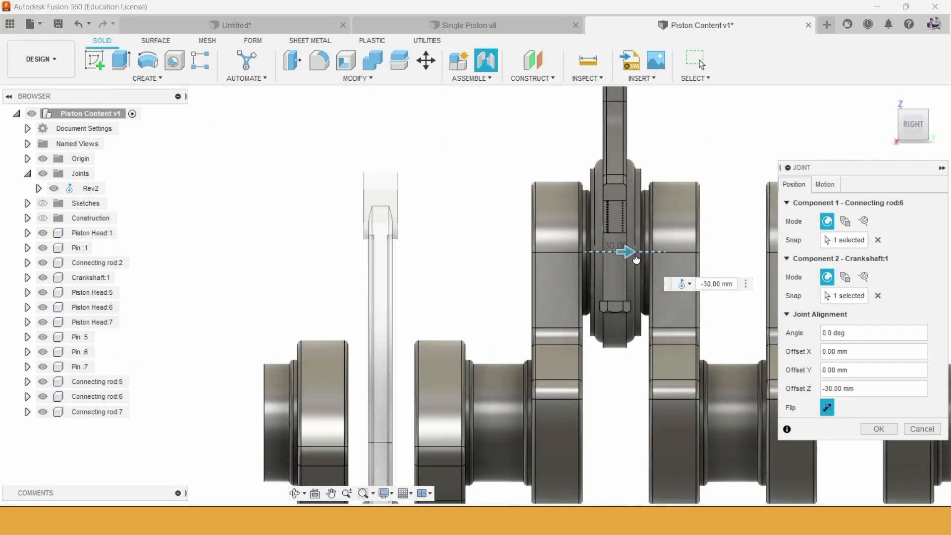
pyautogui.click(884, 427)
# - Join a third connecting rod's big end to the third crankpin with a revolute joint, centring it between the webs
pyautogui.keyDown('shift'); pyautogui.moveTo(426, 326); pyautogui.dragTo(521, 284, button='middle'); pyautogui.keyUp('shift')
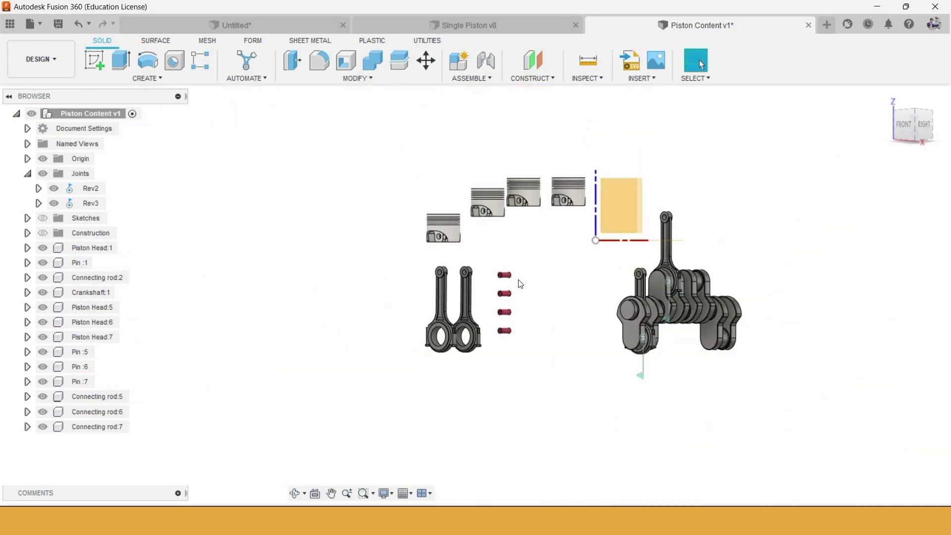
pyautogui.click(479, 67)
pyautogui.scroll(5, 438, 328)
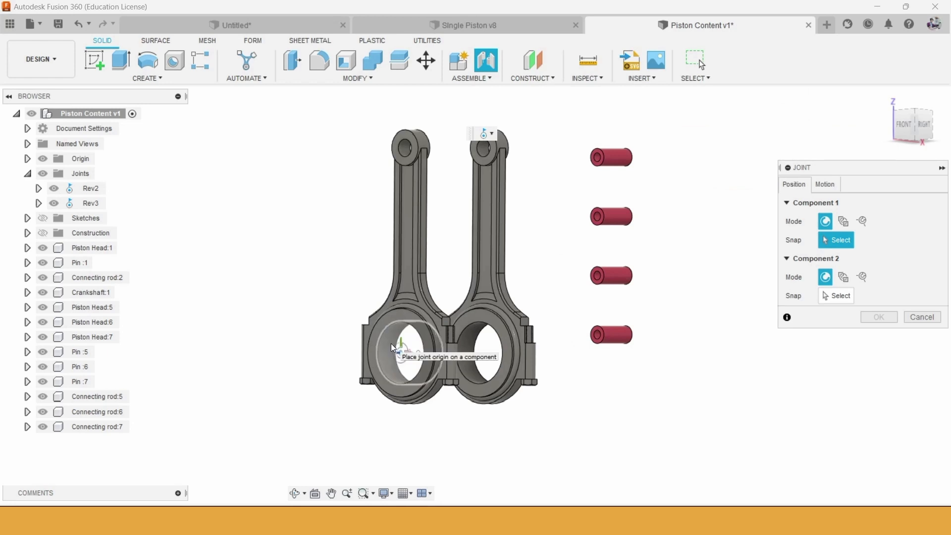
pyautogui.click(391, 343)
pyautogui.click(593, 248)
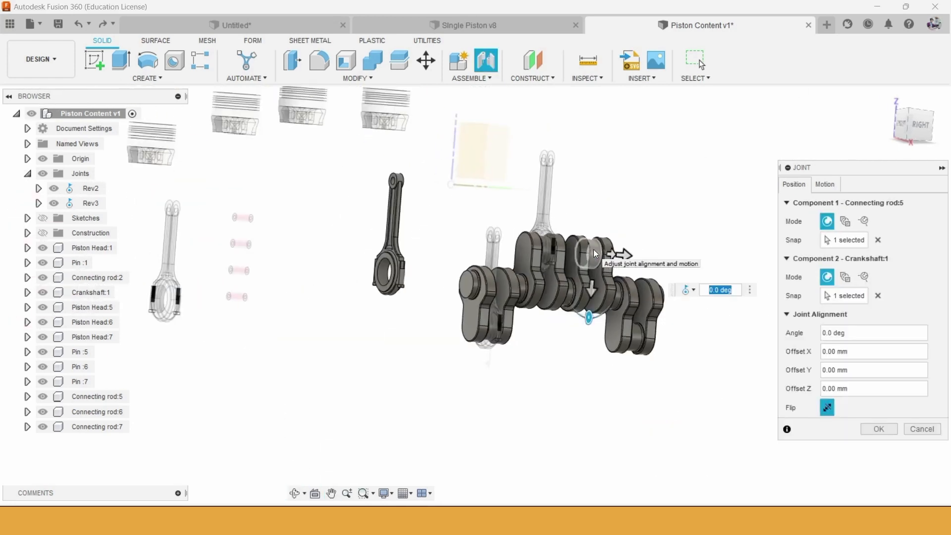
pyautogui.click(920, 126)
pyautogui.moveTo(645, 244); pyautogui.dragTo(350, 261, button='middle')
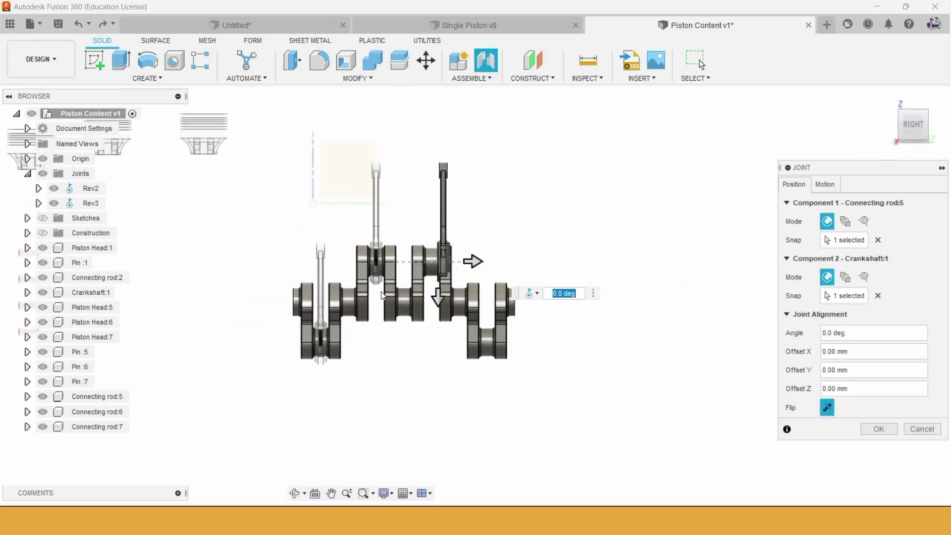
pyautogui.scroll(5, 357, 289)
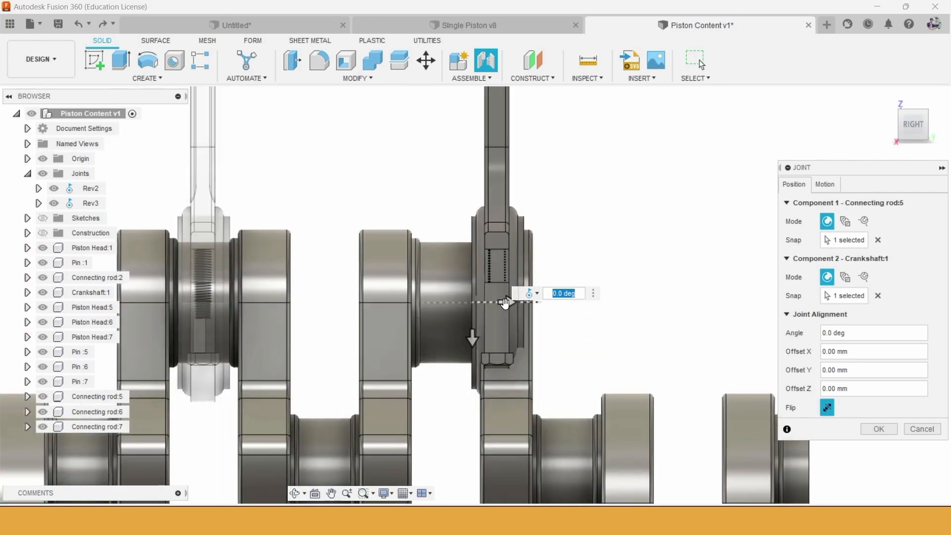
pyautogui.moveTo(500, 298); pyautogui.dragTo(456, 302)
pyautogui.press('Return')
# - Start a joint placing the last loose connecting rod's big-end bore on the crankshaft's fourth crankpin
pyautogui.scroll(-5, 676, 304)
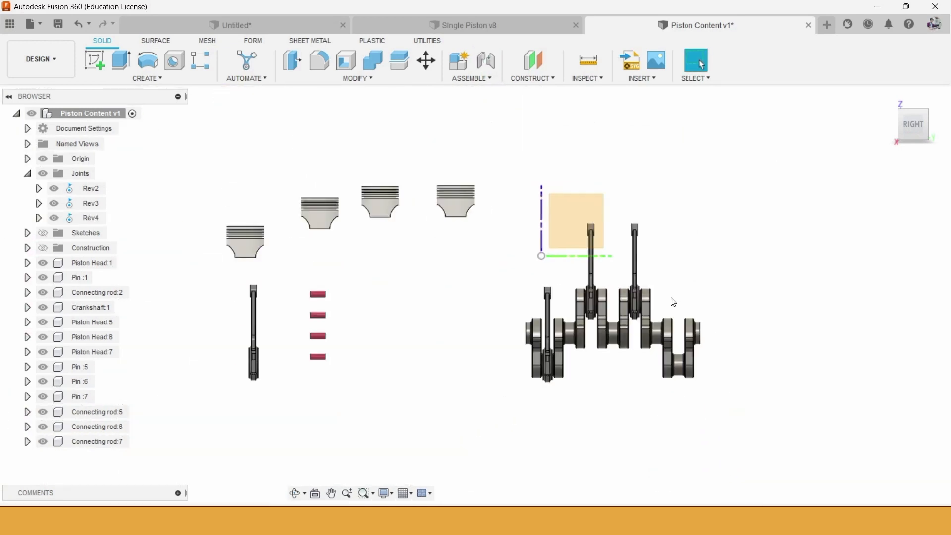
pyautogui.moveTo(395, 280); pyautogui.dragTo(474, 90)
pyautogui.click(486, 60)
pyautogui.scroll(6, 325, 410)
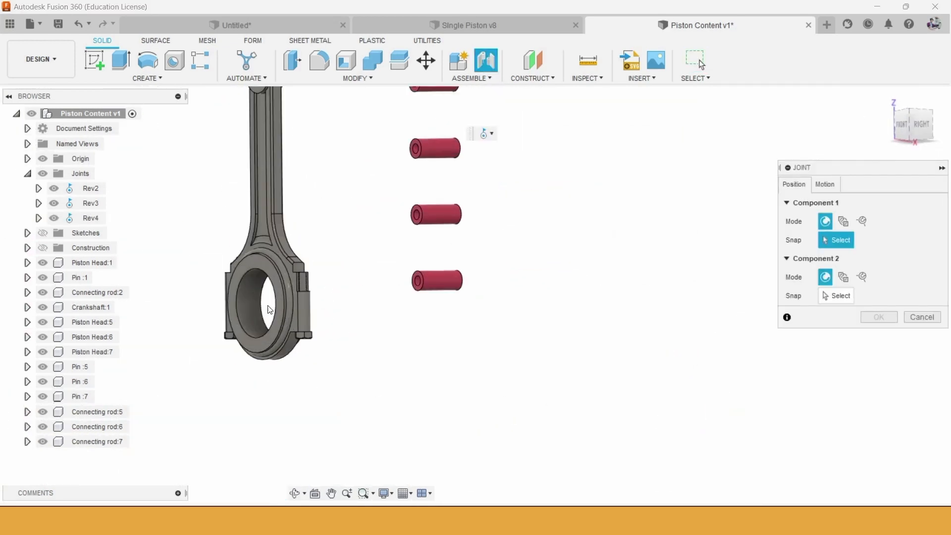
pyautogui.click(251, 287)
pyautogui.scroll(-5, 250, 287)
pyautogui.keyDown('shift'); pyautogui.moveTo(709, 298); pyautogui.dragTo(497, 314, button='middle'); pyautogui.keyUp('shift')
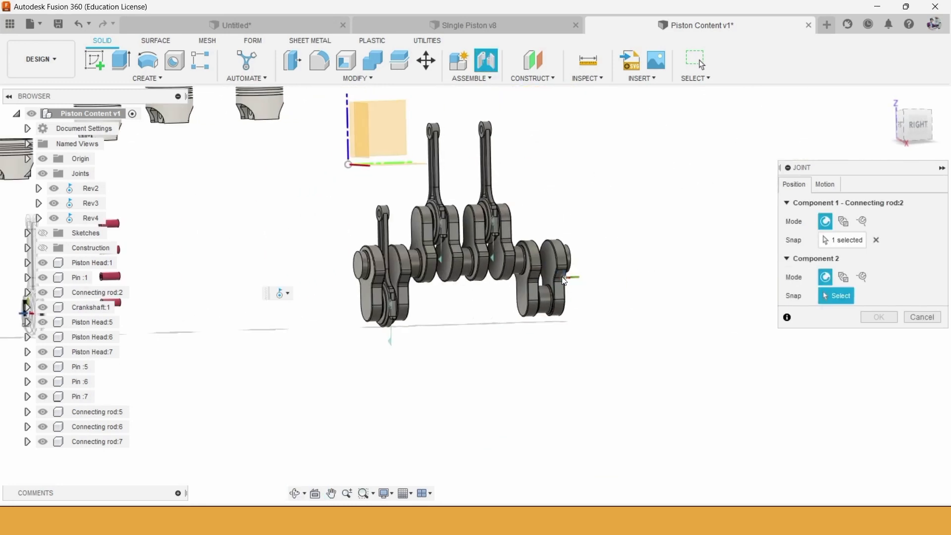
pyautogui.scroll(5, 562, 277)
pyautogui.click(507, 350)
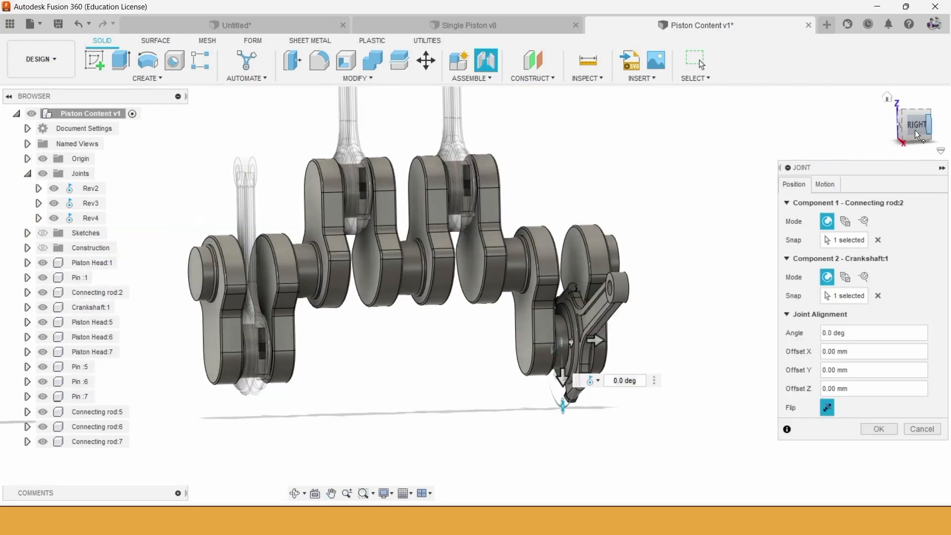
# - Offset the fourth rod's joint by -15 mm in Z and finish the revolute joint
pyautogui.click(899, 123)
pyautogui.scroll(5, 469, 357)
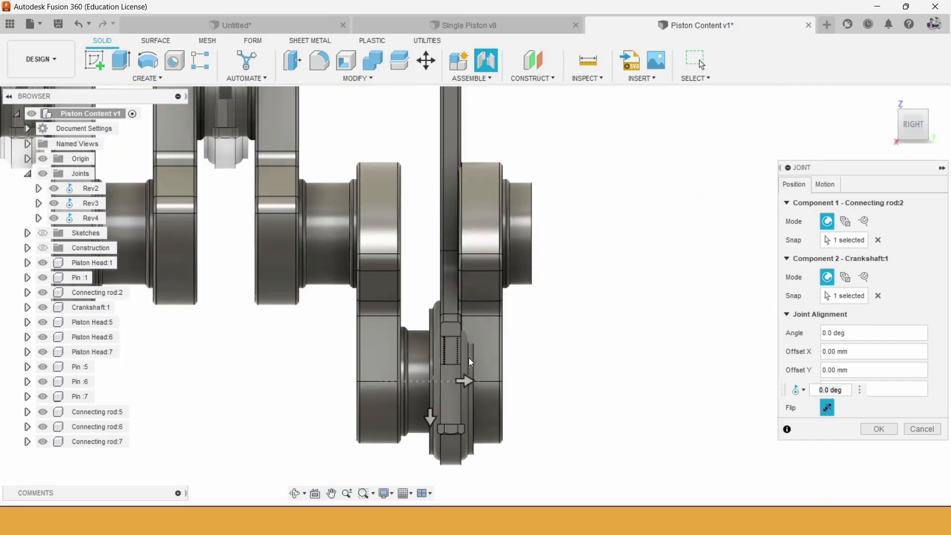
pyautogui.moveTo(453, 384); pyautogui.dragTo(377, 389)
pyautogui.scroll(5, 422, 387)
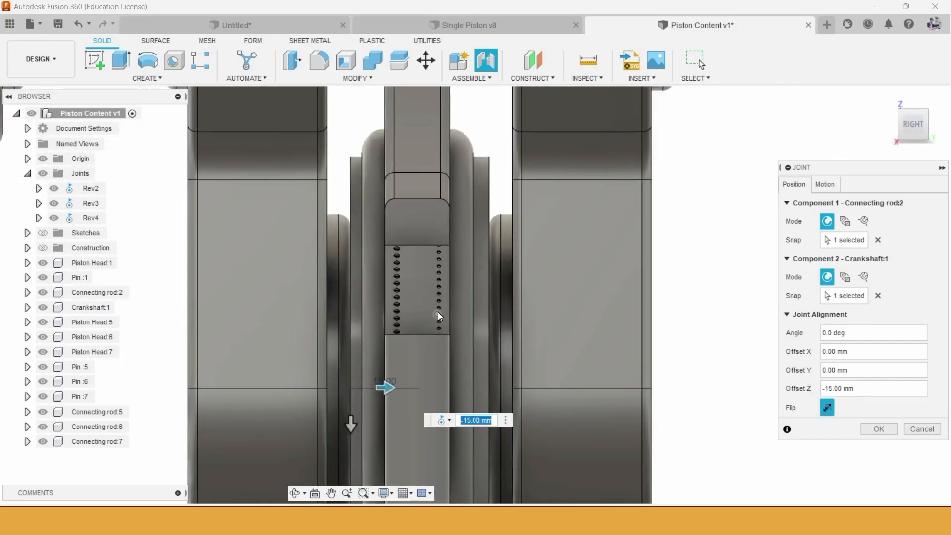
pyautogui.scroll(-10, 426, 392)
pyautogui.press('Return')
# - Join the uppermost loose pin to the small-end bore of the first connecting rod with a revolute joint, centring it by a Z offset
pyautogui.scroll(-4, 648, 342)
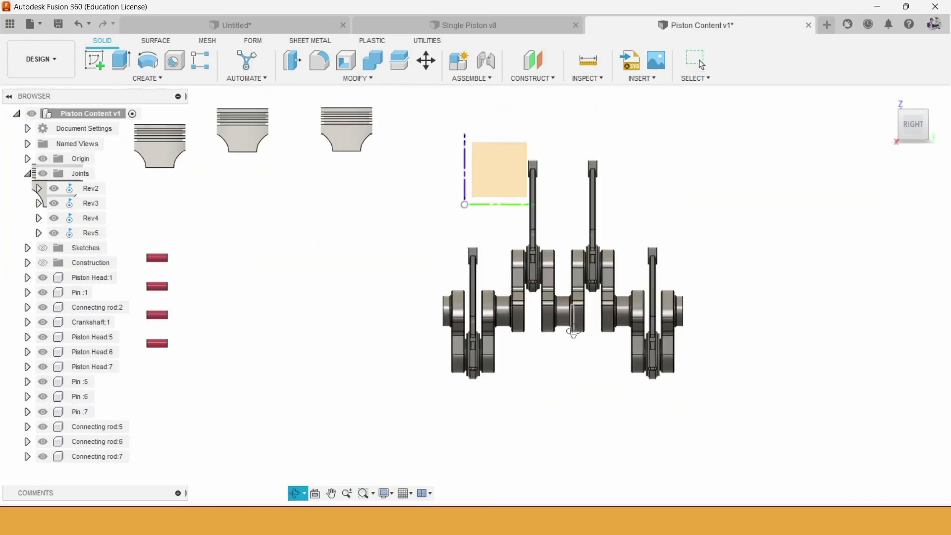
pyautogui.keyDown('shift'); pyautogui.moveTo(574, 334); pyautogui.dragTo(644, 364, button='middle'); pyautogui.keyUp('shift')
pyautogui.press('j')
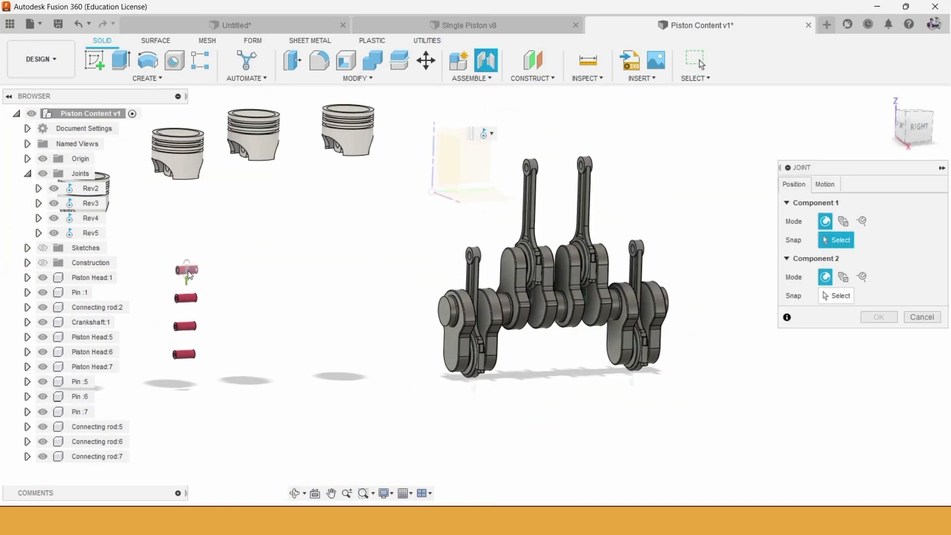
pyautogui.click(190, 275)
pyautogui.scroll(5, 469, 252)
pyautogui.click(465, 234)
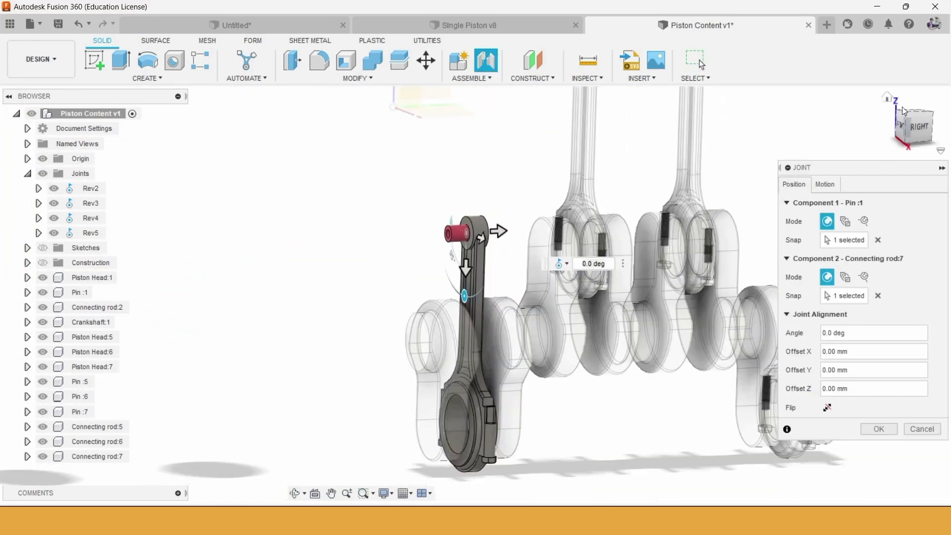
pyautogui.click(919, 126)
pyautogui.moveTo(632, 326); pyautogui.dragTo(495, 342, button='middle')
pyautogui.scroll(5, 499, 307)
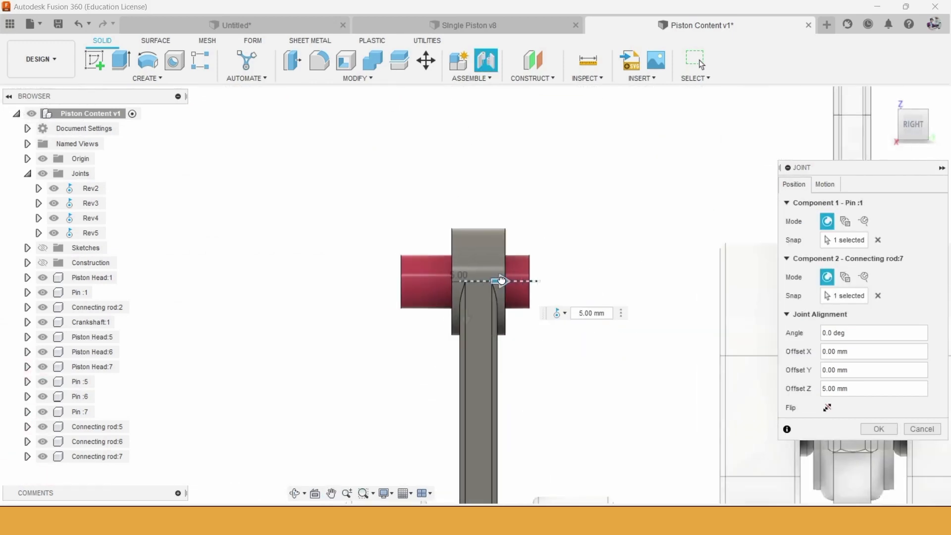
pyautogui.scroll(-2, 604, 332)
pyautogui.click(879, 427)
# - Join the uppermost loose pin to the second connecting rod's small-end bore with a revolute joint offset 10 mm in Z
pyautogui.scroll(-5, 587, 364)
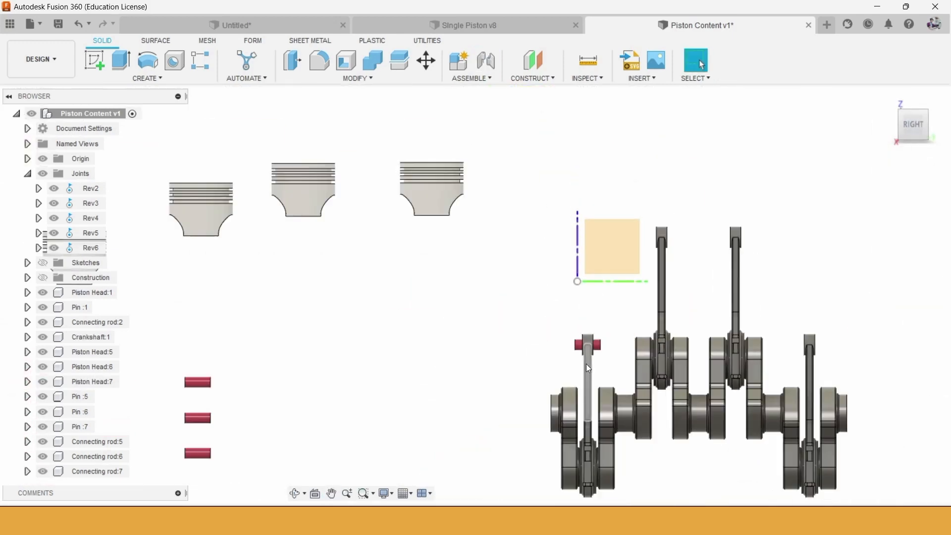
pyautogui.click(486, 61)
pyautogui.click(197, 382)
pyautogui.scroll(3, 515, 243)
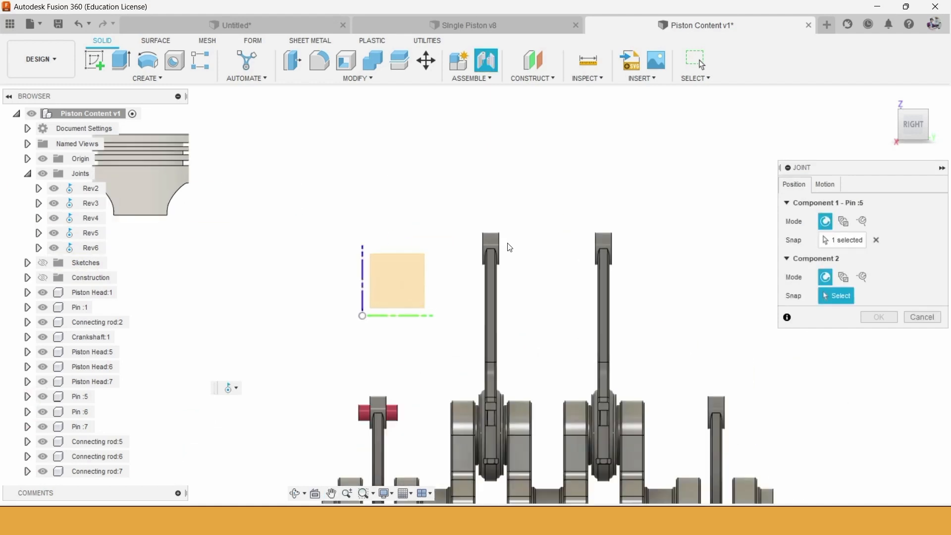
pyautogui.scroll(4, 486, 244)
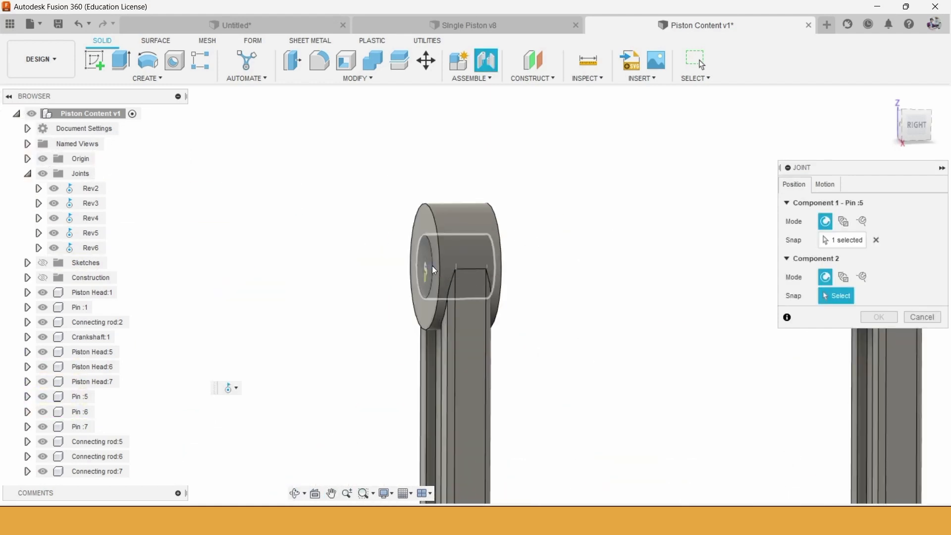
pyautogui.click(427, 269)
pyautogui.click(912, 120)
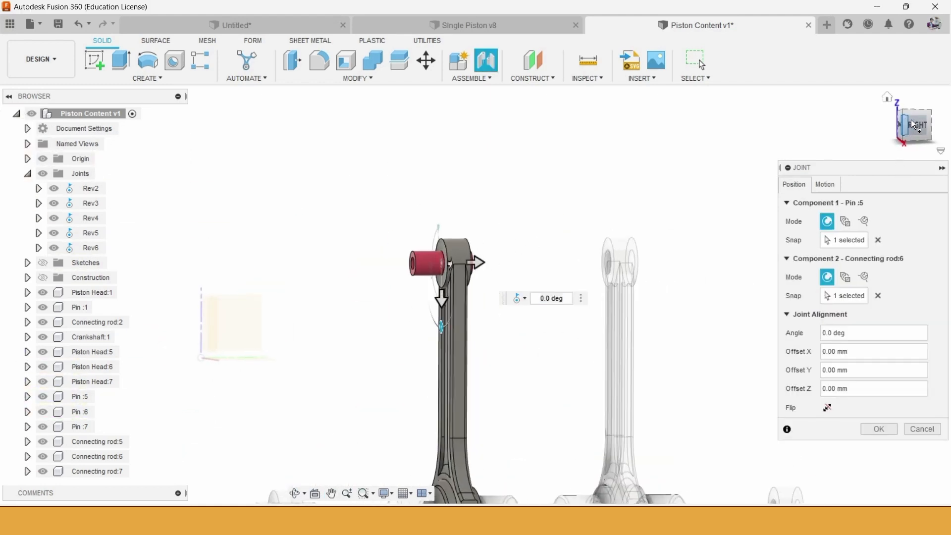
pyautogui.click(923, 130)
pyautogui.scroll(5, 534, 284)
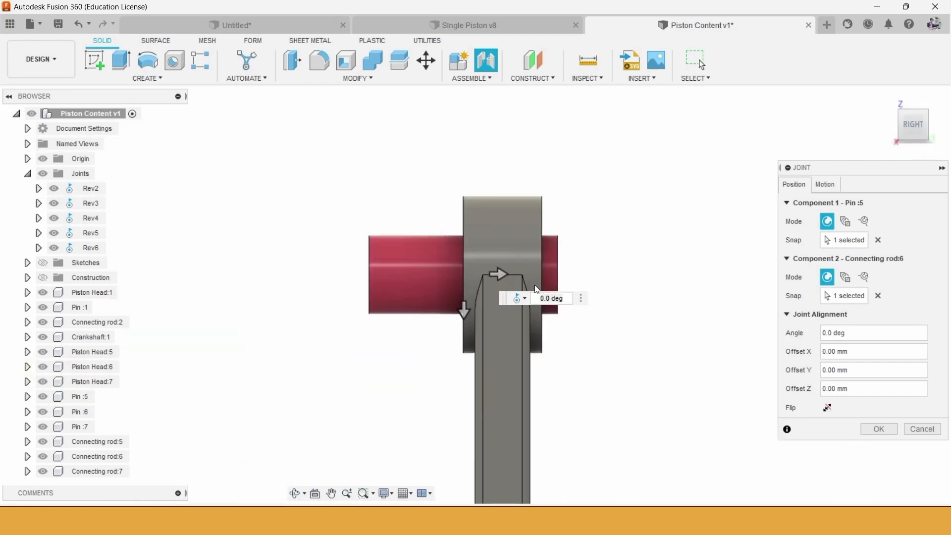
pyautogui.moveTo(465, 270); pyautogui.dragTo(534, 269)
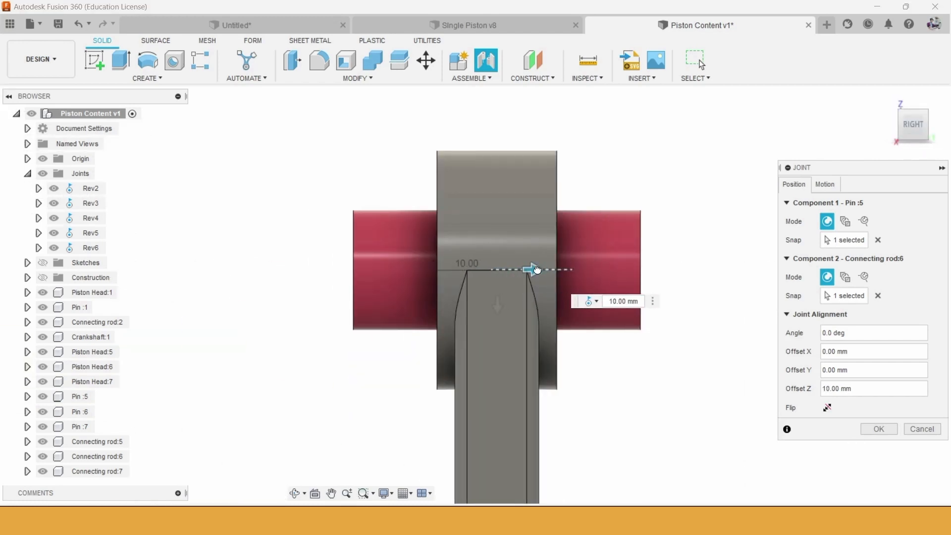
pyautogui.click(879, 429)
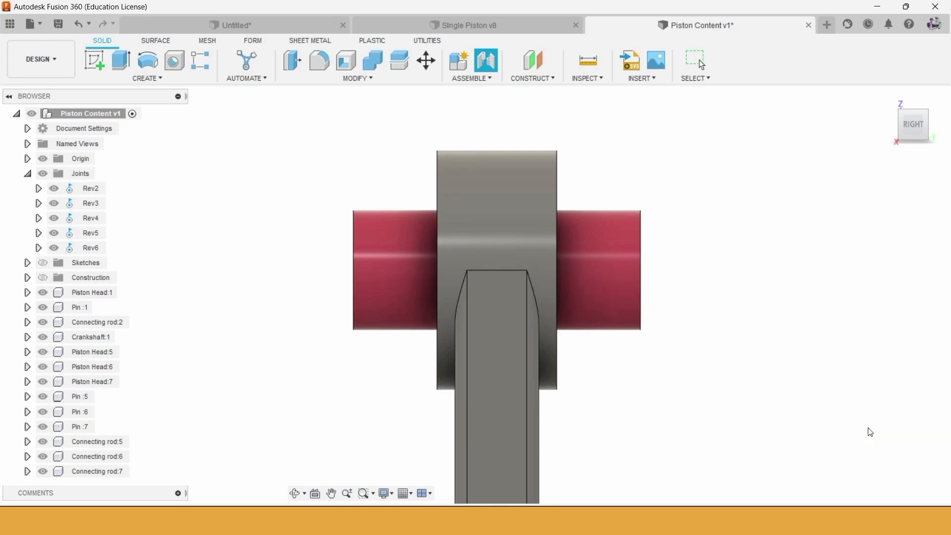
# - Join the upper of the two loose pins to the third connecting rod's small-end bore, offsetting the revolute joint 10 mm in Z
pyautogui.scroll(-10, 618, 287)
pyautogui.press('j')
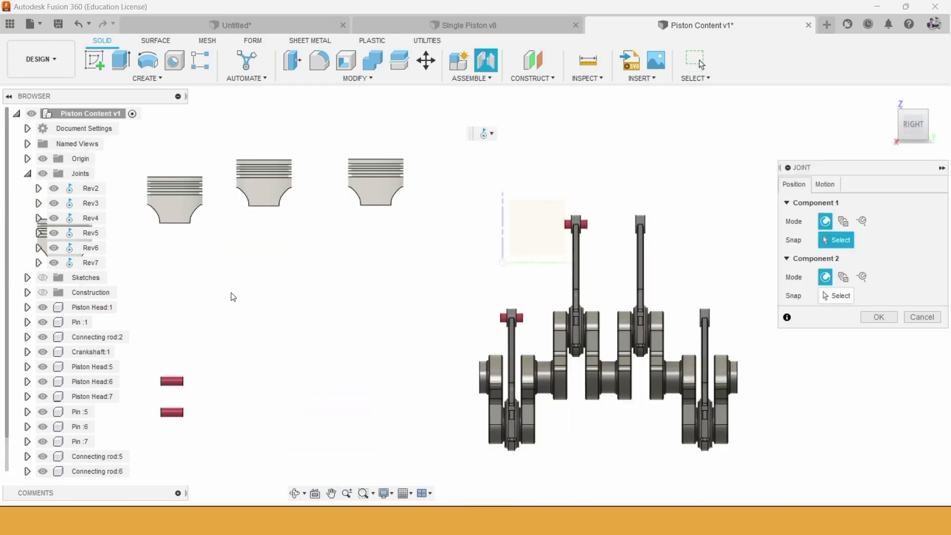
pyautogui.scroll(10, 482, 320)
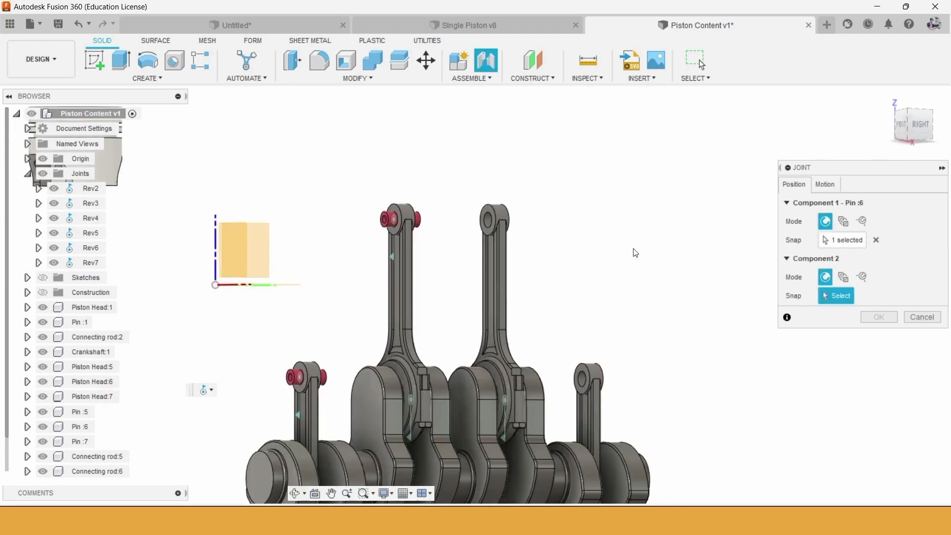
pyautogui.click(446, 218)
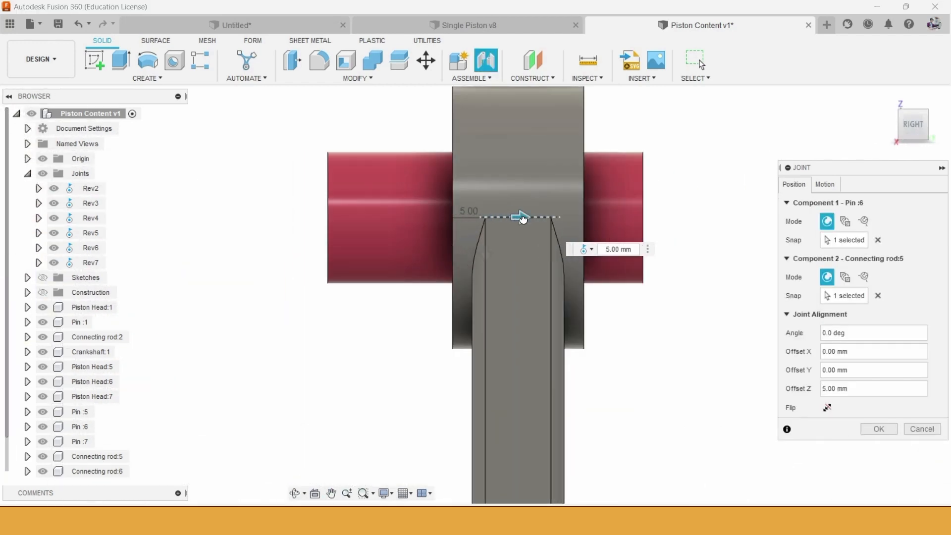
pyautogui.moveTo(522, 213); pyautogui.dragTo(555, 220)
pyautogui.press('Return')
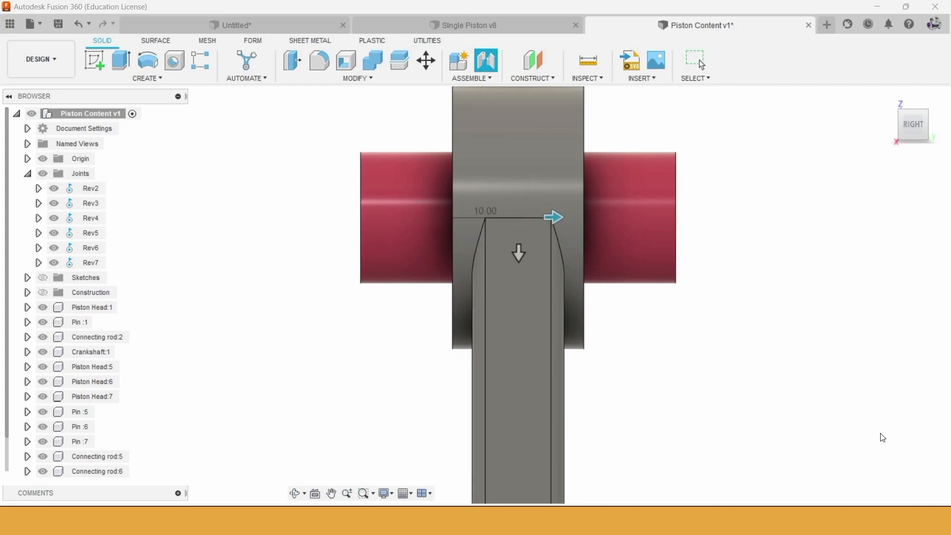
# - Join the last loose pin to the fourth connecting rod's small-end bore with a revolute joint offset 10 mm in Z
pyautogui.scroll(-8, 509, 301)
pyautogui.scroll(-6, 515, 310)
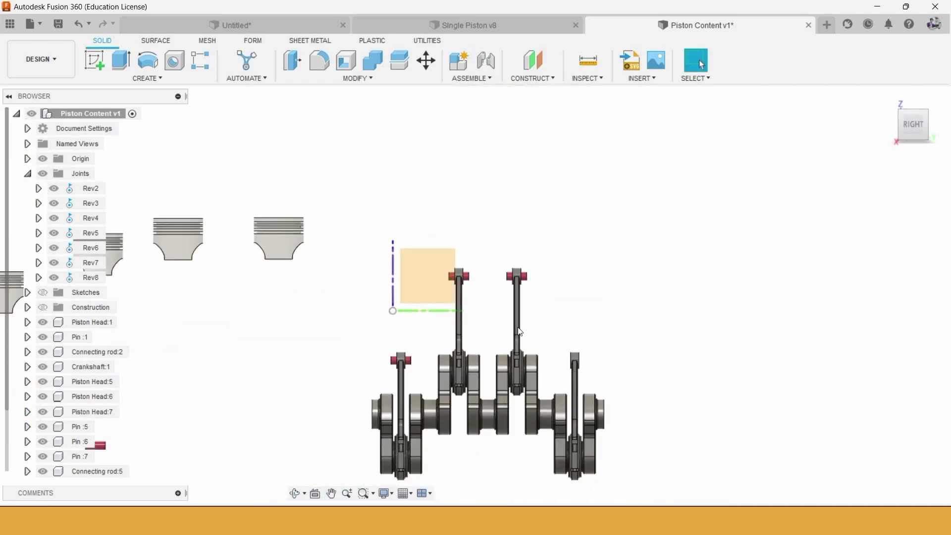
pyautogui.click(486, 60)
pyautogui.click(312, 397)
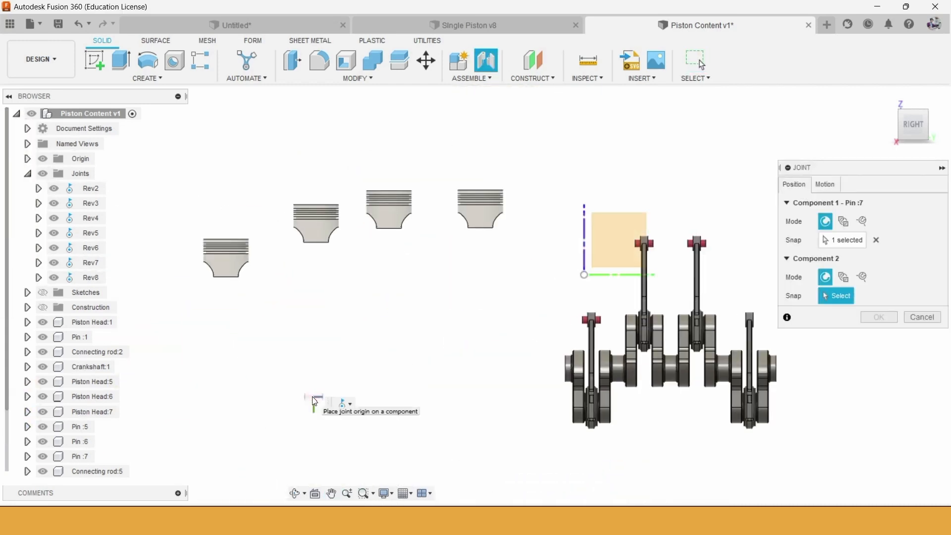
pyautogui.moveTo(504, 329); pyautogui.dragTo(403, 310, button='middle')
pyautogui.scroll(3, 701, 326)
pyautogui.scroll(5, 520, 278)
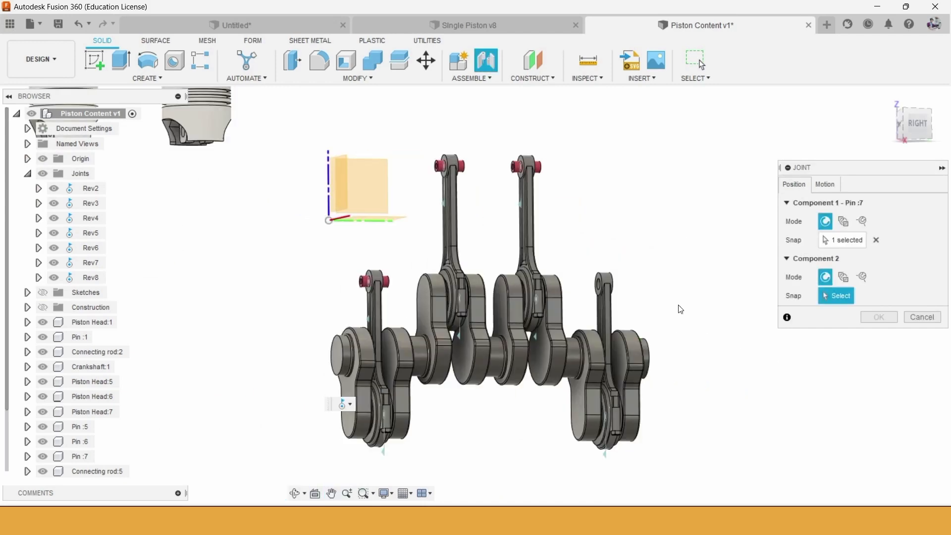
pyautogui.click(519, 271)
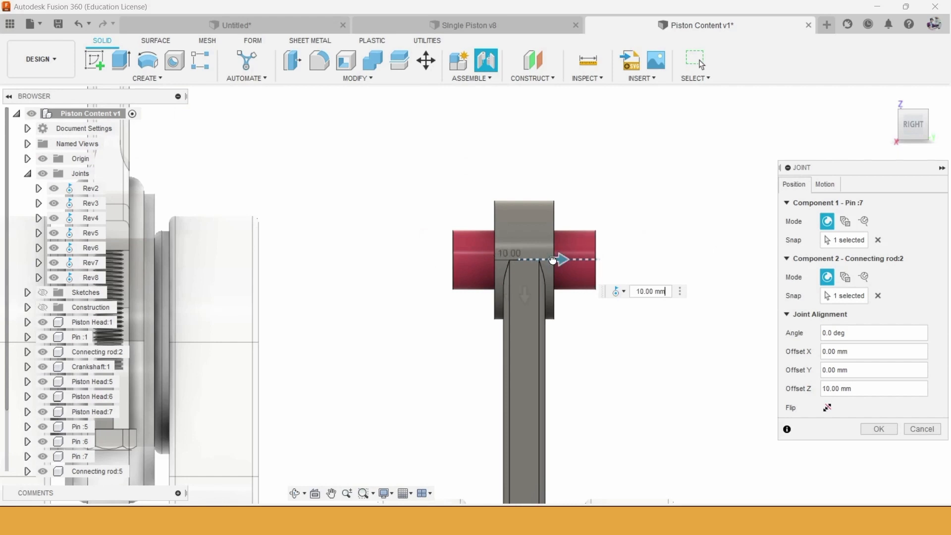
pyautogui.click(879, 429)
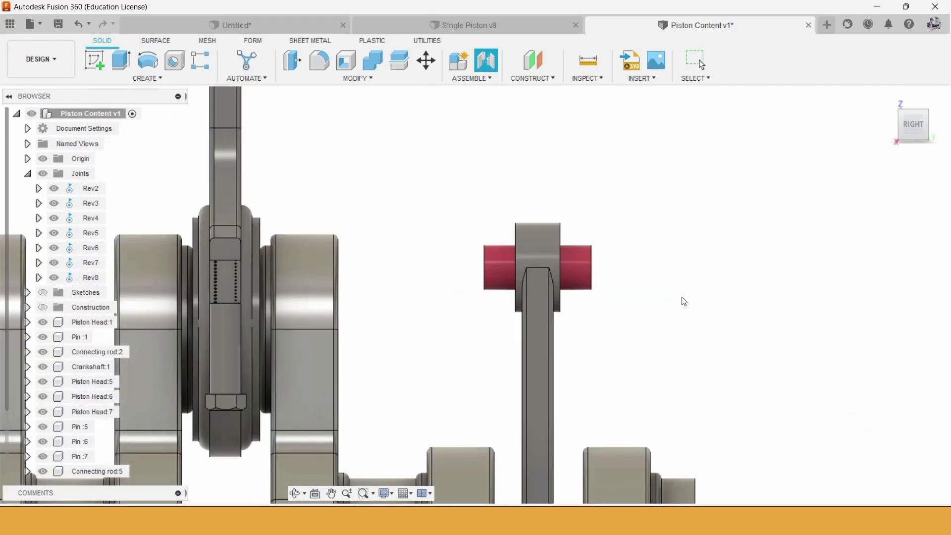
# - Start a joint placing the pin bore of Piston Head:1 on the end of the first connecting rod's pin
pyautogui.keyDown('shift'); pyautogui.moveTo(682, 299); pyautogui.dragTo(682, 229, button='middle'); pyautogui.keyUp('shift')
pyautogui.click(483, 68)
pyautogui.scroll(10, 283, 190)
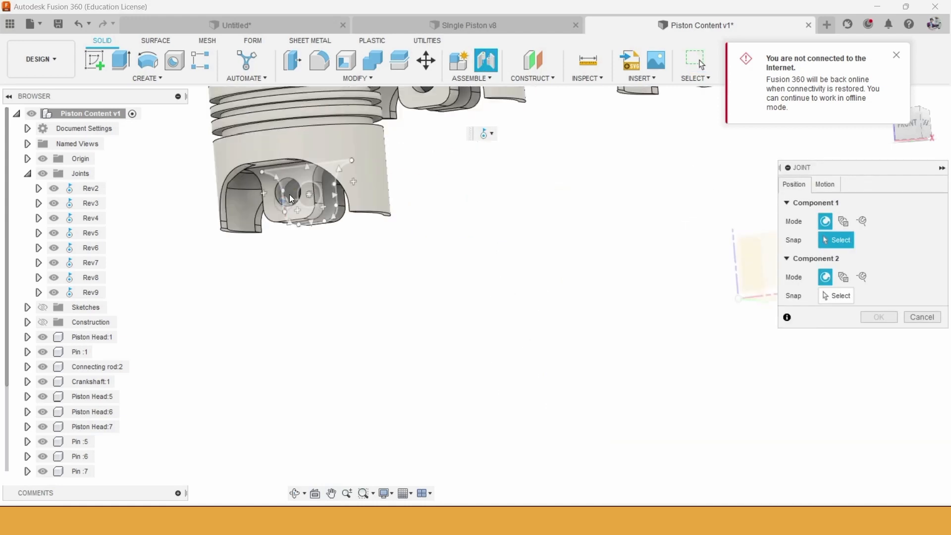
pyautogui.click(279, 186)
pyautogui.scroll(-8, 278, 186)
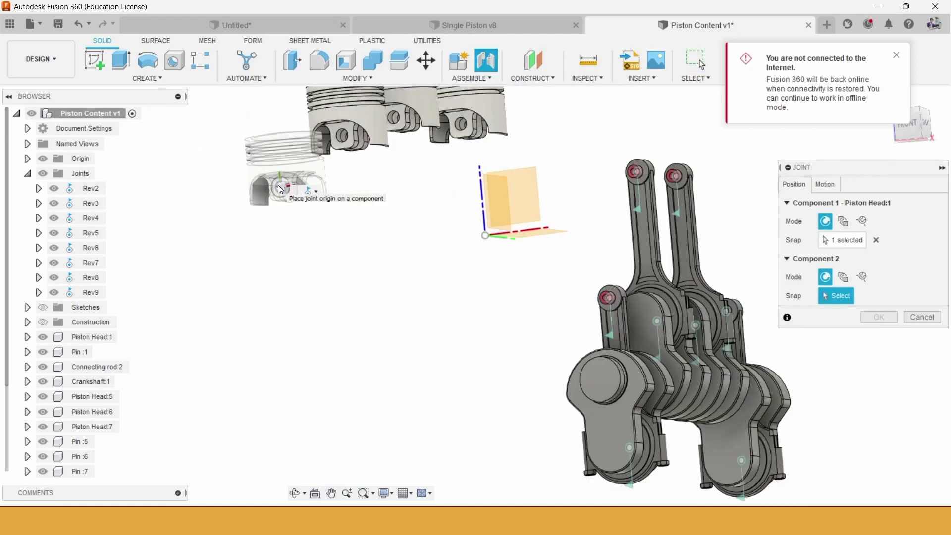
pyautogui.scroll(8, 607, 294)
pyautogui.moveTo(570, 243); pyautogui.dragTo(439, 147, button='middle')
pyautogui.scroll(2, 530, 278)
pyautogui.click(493, 278)
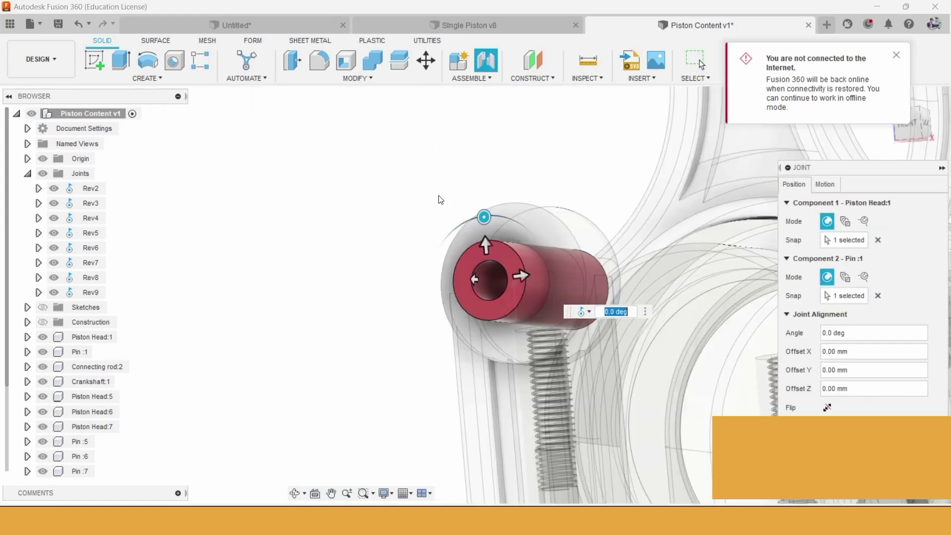
# - Centre the first piston head over its connecting rod with a small Z offset and finish the revolute joint
pyautogui.scroll(-8, 421, 166)
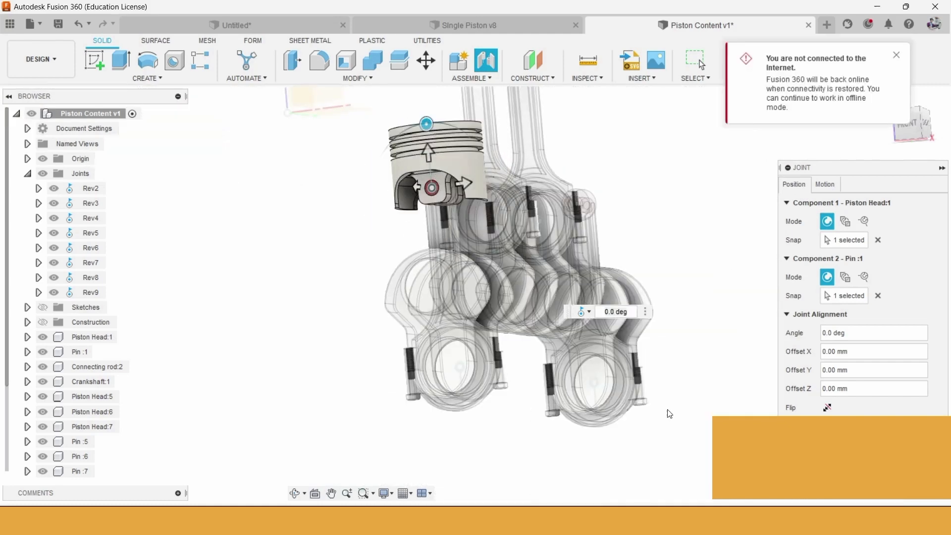
pyautogui.scroll(-3, 669, 240)
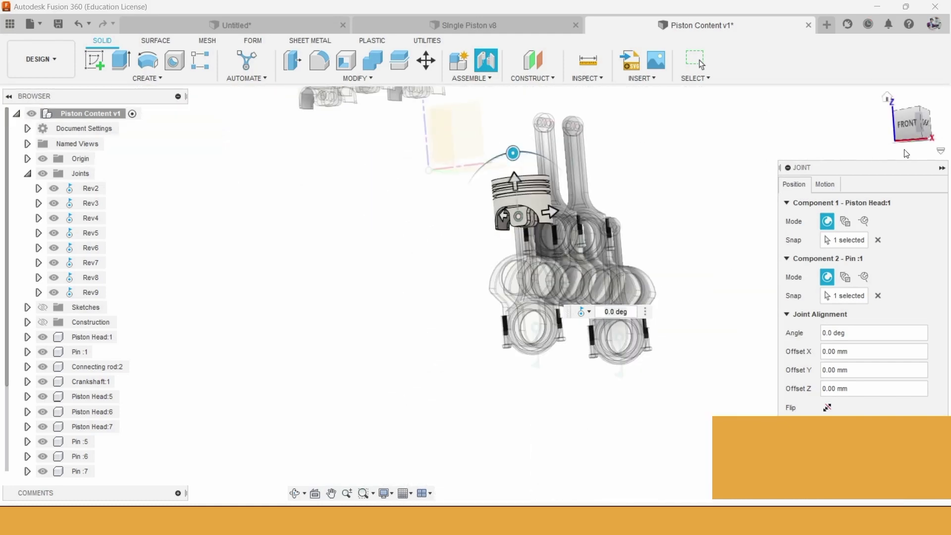
pyautogui.click(930, 125)
pyautogui.scroll(5, 629, 229)
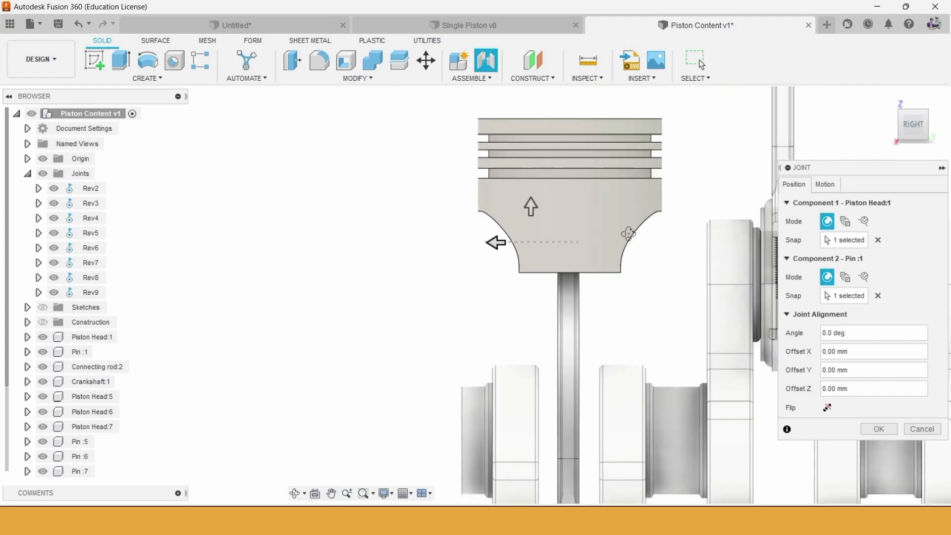
pyautogui.keyDown('shift'); pyautogui.moveTo(627, 232); pyautogui.dragTo(632, 119, button='middle'); pyautogui.keyUp('shift')
pyautogui.scroll(8, 510, 246)
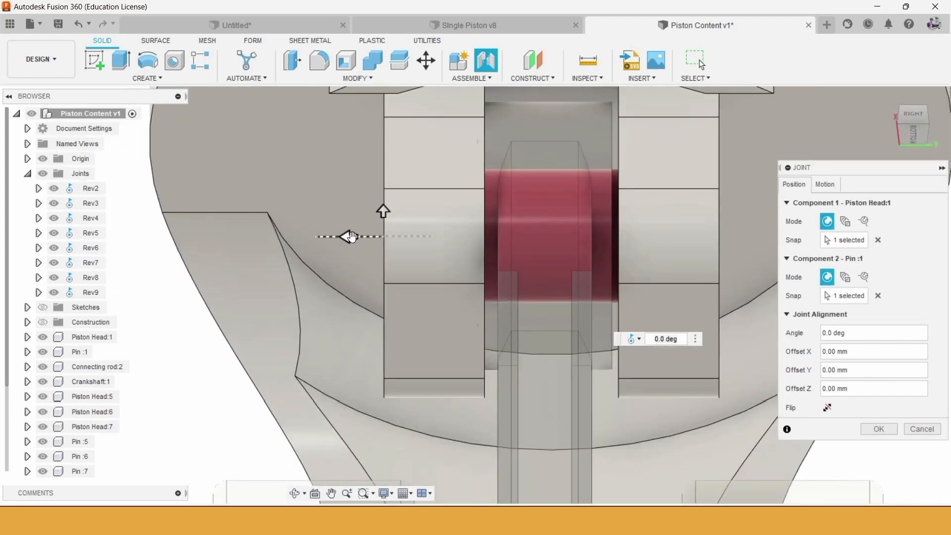
pyautogui.moveTo(350, 238); pyautogui.dragTo(347, 238)
pyautogui.click(879, 429)
# - Start a joint placing the pin bore of the loose piston head nearest the crankshaft on the second connecting rod's pin
pyautogui.scroll(-10, 669, 230)
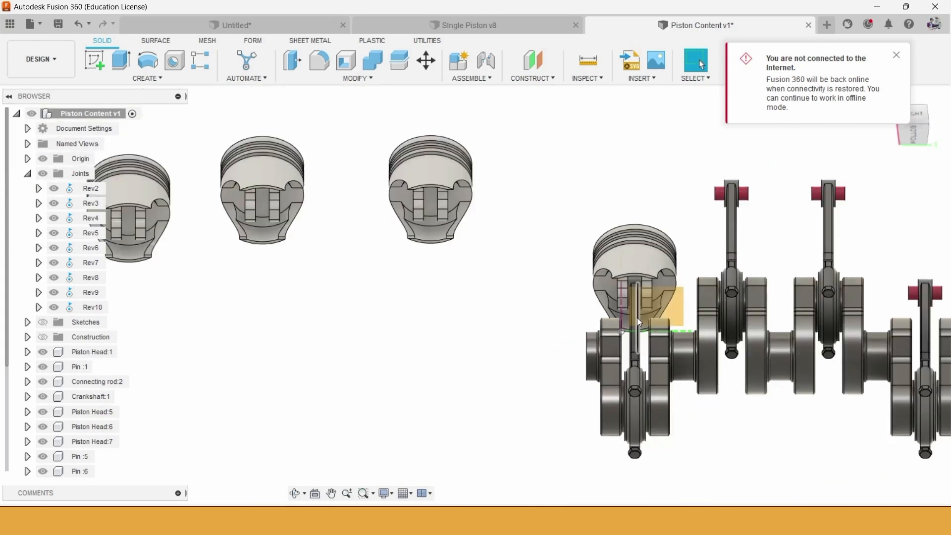
pyautogui.click(486, 60)
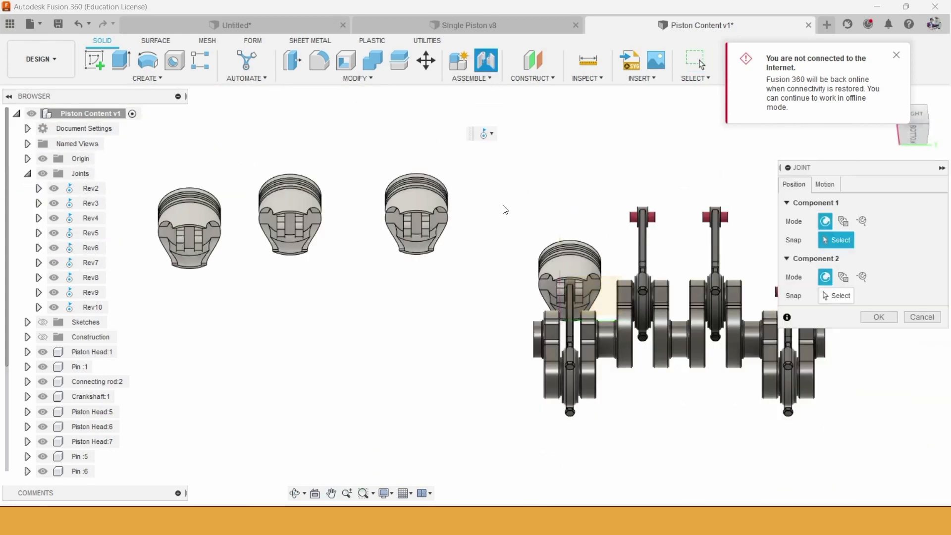
pyautogui.scroll(6, 490, 223)
pyautogui.scroll(2, 486, 230)
pyautogui.click(438, 213)
pyautogui.scroll(-6, 438, 213)
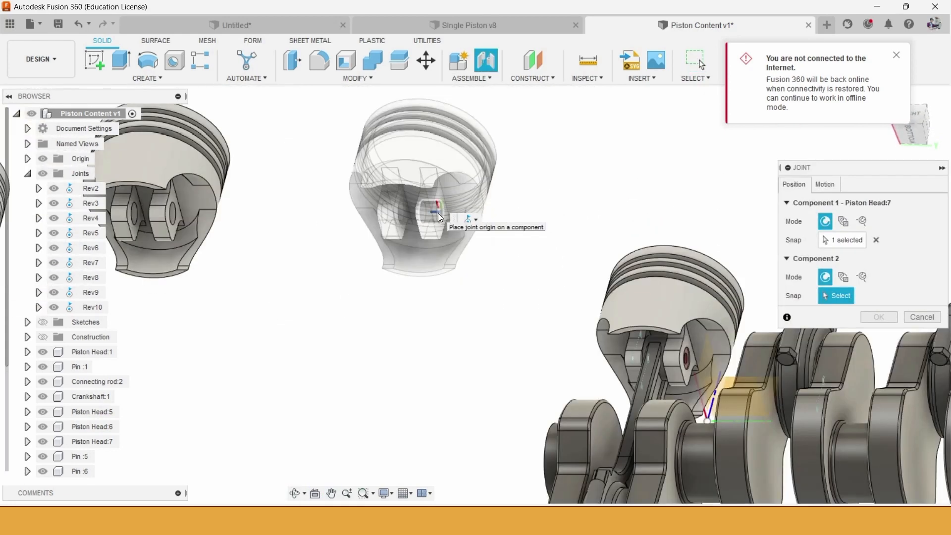
pyautogui.scroll(6, 703, 213)
pyautogui.scroll(5, 721, 204)
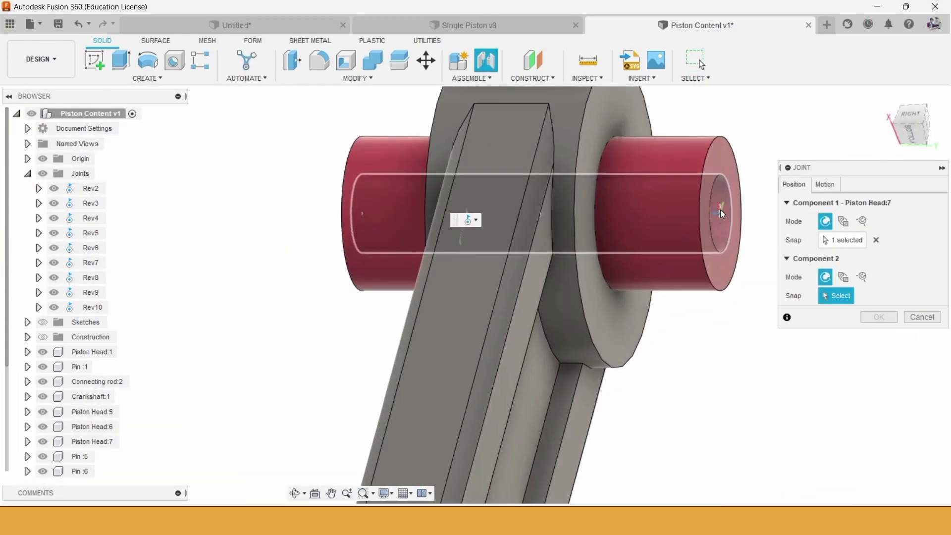
pyautogui.click(718, 211)
# - Offset the second piston head's joint by -1 mm in Z and finish the revolute joint
pyautogui.click(909, 129)
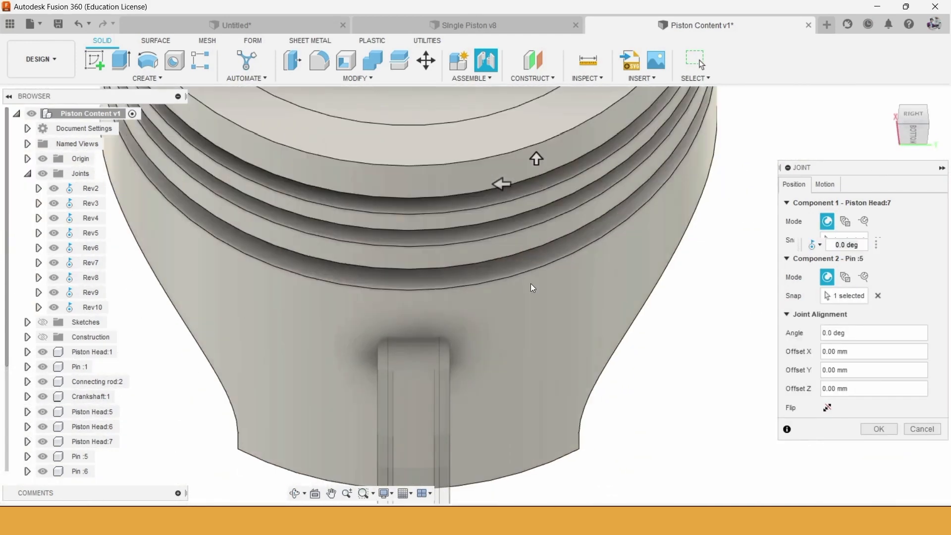
pyautogui.scroll(3, 531, 221)
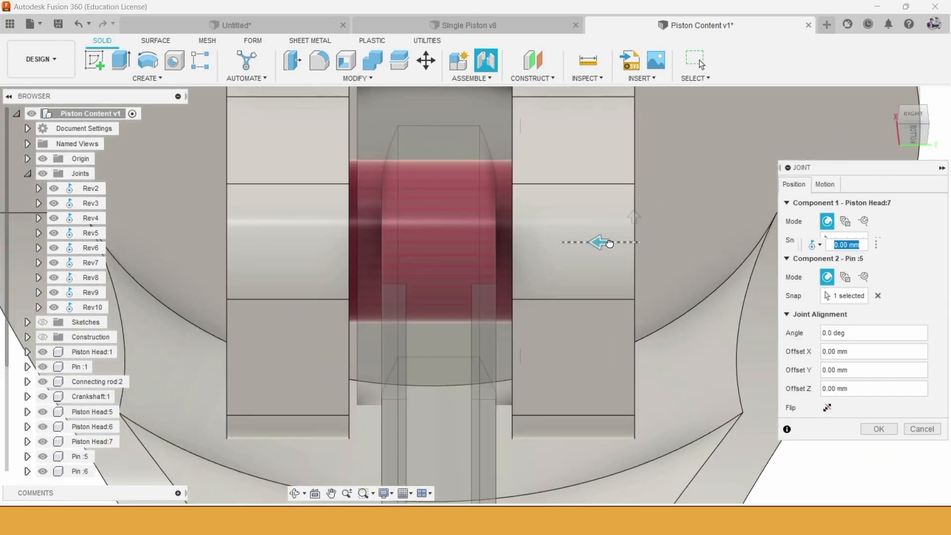
pyautogui.moveTo(610, 243); pyautogui.dragTo(616, 243)
pyautogui.scroll(-3, 617, 244)
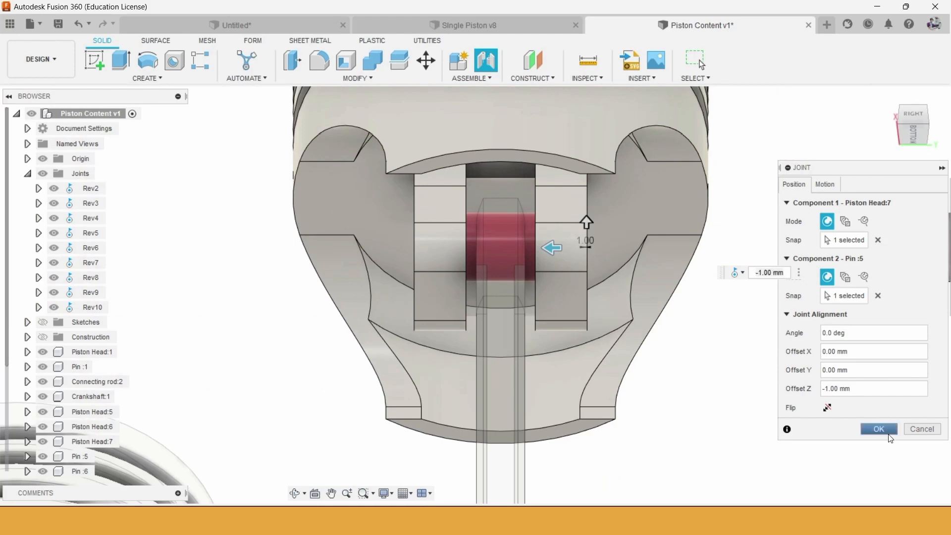
pyautogui.click(889, 435)
# - Start a joint placing the pin bore of Piston Head:6 on the end of the third connecting rod's pin
pyautogui.scroll(-10, 492, 283)
pyautogui.scroll(3, 179, 271)
pyautogui.click(487, 61)
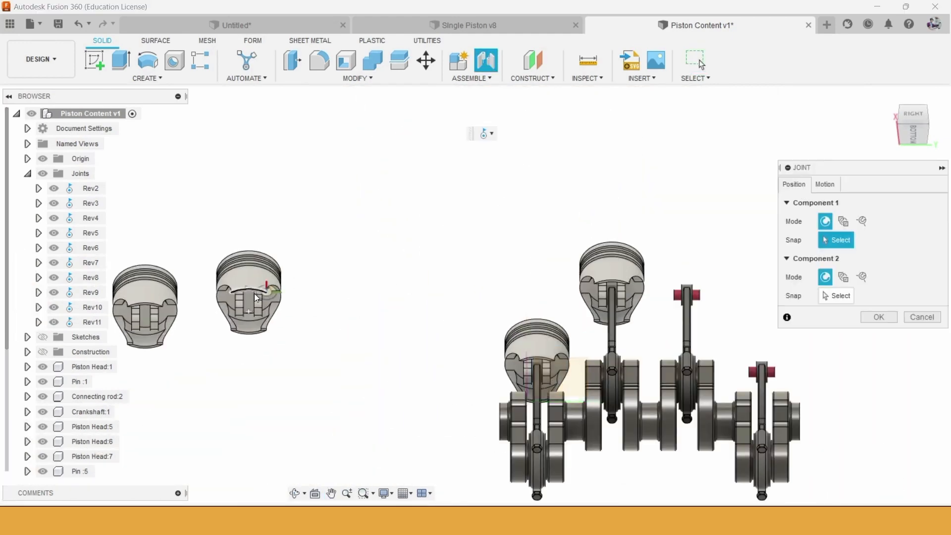
pyautogui.keyDown('shift'); pyautogui.moveTo(254, 293); pyautogui.dragTo(284, 299, button='middle'); pyautogui.keyUp('shift')
pyautogui.scroll(3, 269, 304)
pyautogui.click(269, 307)
pyautogui.scroll(-5, 269, 307)
pyautogui.scroll(4, 483, 300)
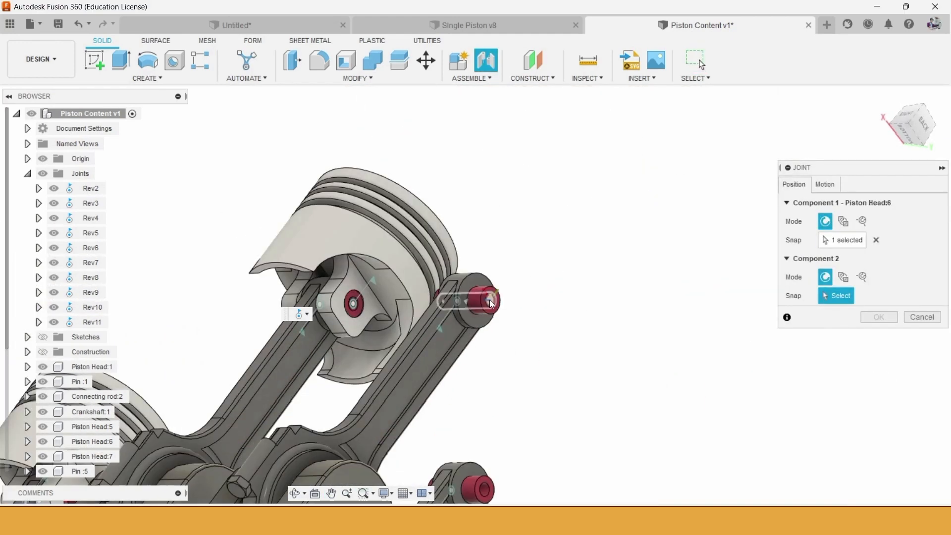
pyautogui.click(492, 303)
# - Offset the third piston head's joint by -1 mm in Z and finish the revolute joint
pyautogui.scroll(5, 592, 322)
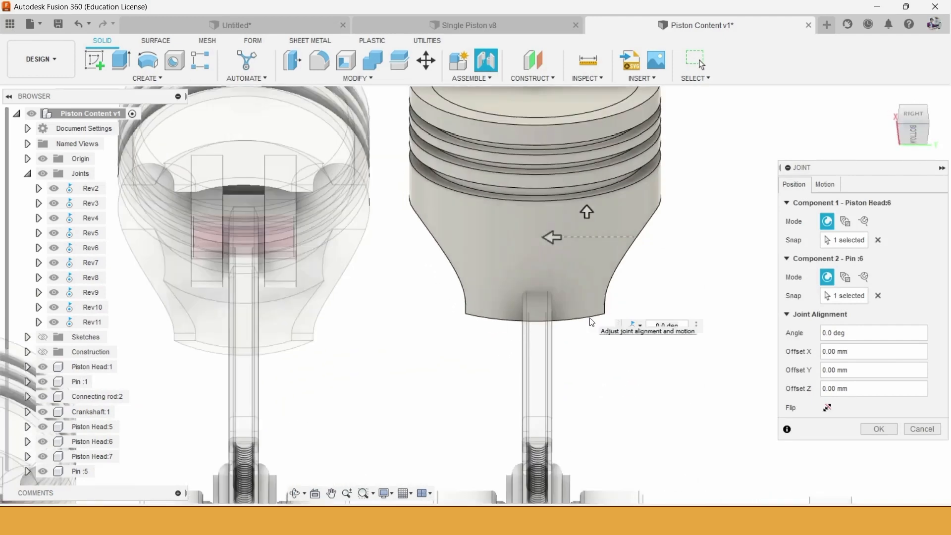
pyautogui.scroll(4, 574, 191)
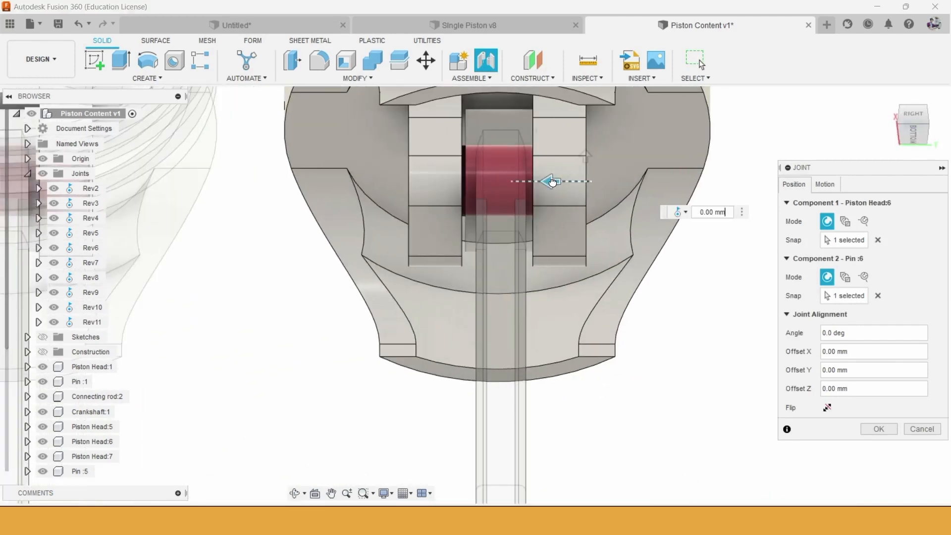
pyautogui.scroll(4, 555, 183)
pyautogui.moveTo(576, 185); pyautogui.dragTo(584, 185)
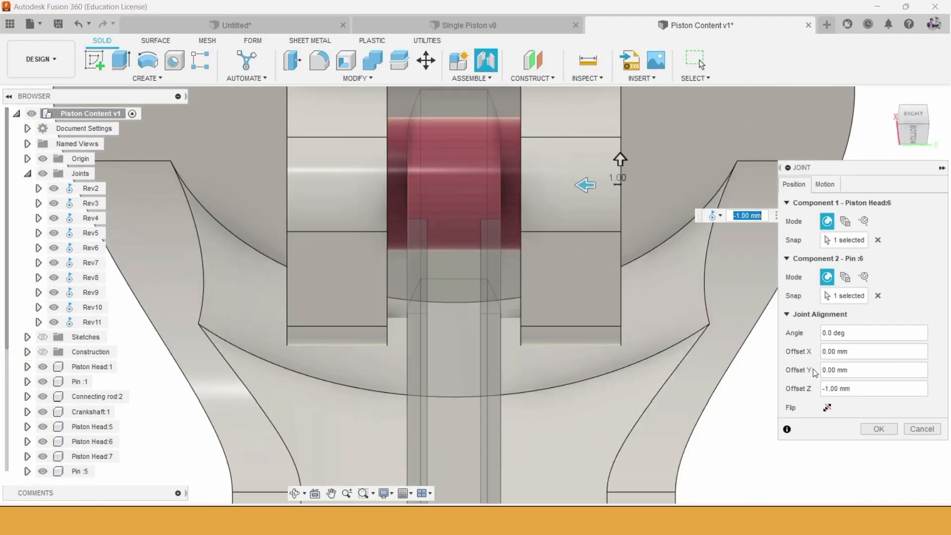
pyautogui.click(880, 430)
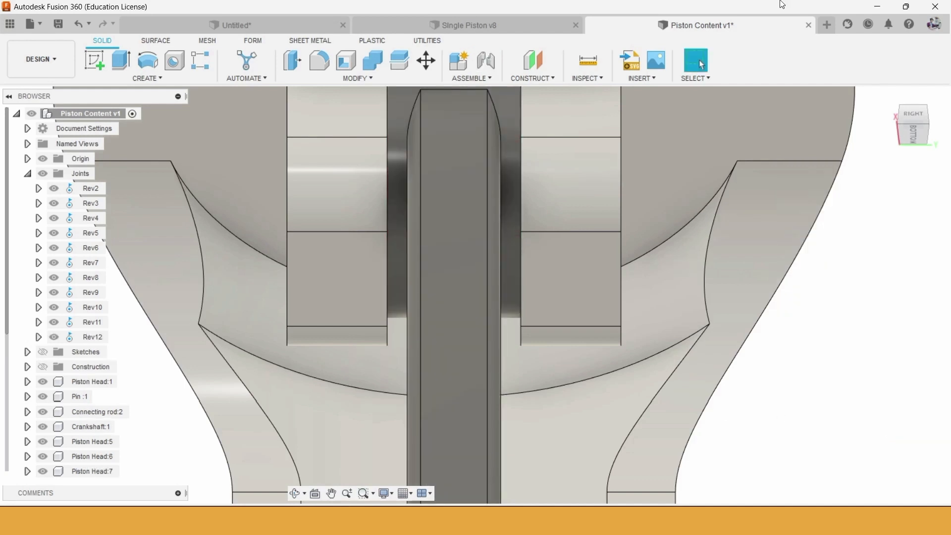
# - Start a joint placing the pin bore of Piston Head:5 on the end of the fourth connecting rod's pin
pyautogui.scroll(-10, 547, 281)
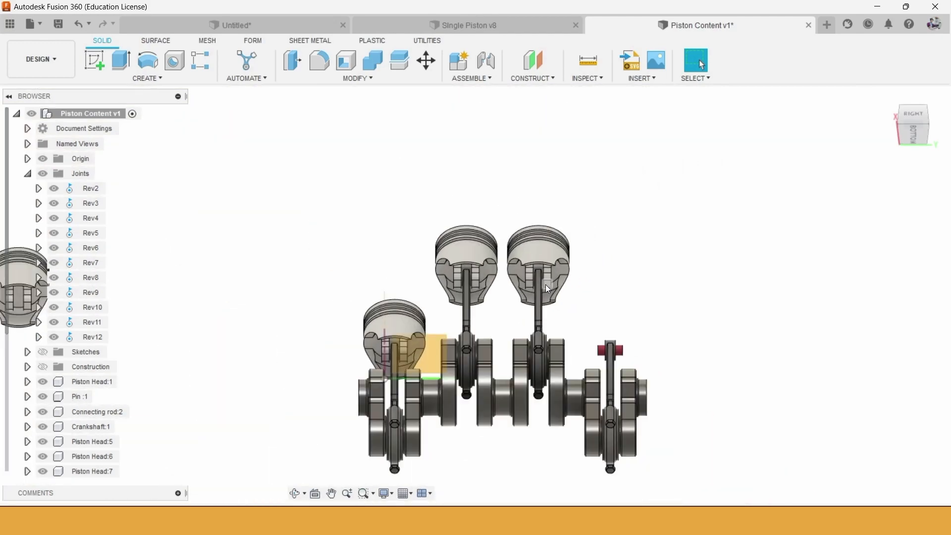
pyautogui.keyDown('shift'); pyautogui.moveTo(546, 285); pyautogui.dragTo(278, 278, button='middle'); pyautogui.keyUp('shift')
pyautogui.scroll(5, 329, 280)
pyautogui.click(485, 60)
pyautogui.scroll(6, 329, 357)
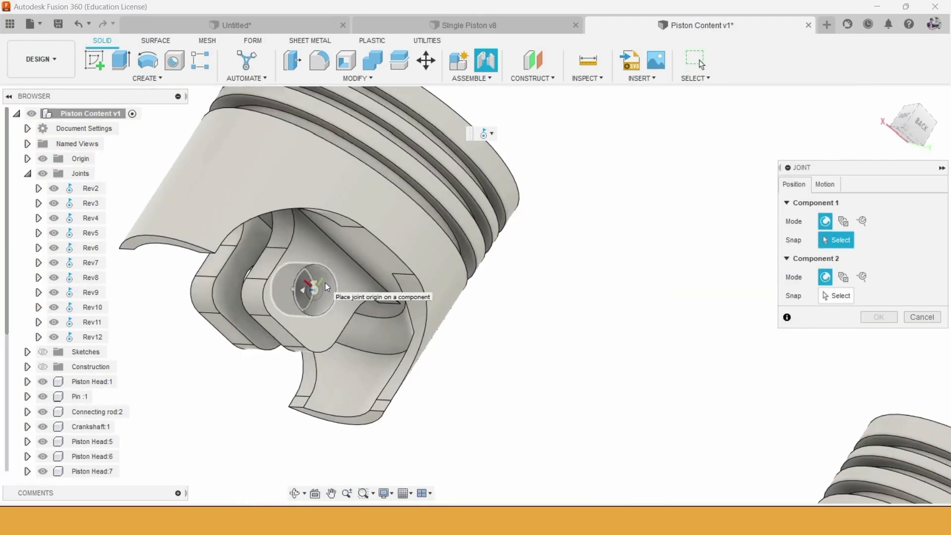
pyautogui.click(321, 282)
pyautogui.scroll(-2, 320, 281)
pyautogui.scroll(-5, 321, 281)
pyautogui.scroll(5, 659, 369)
pyautogui.click(584, 362)
pyautogui.scroll(-4, 595, 351)
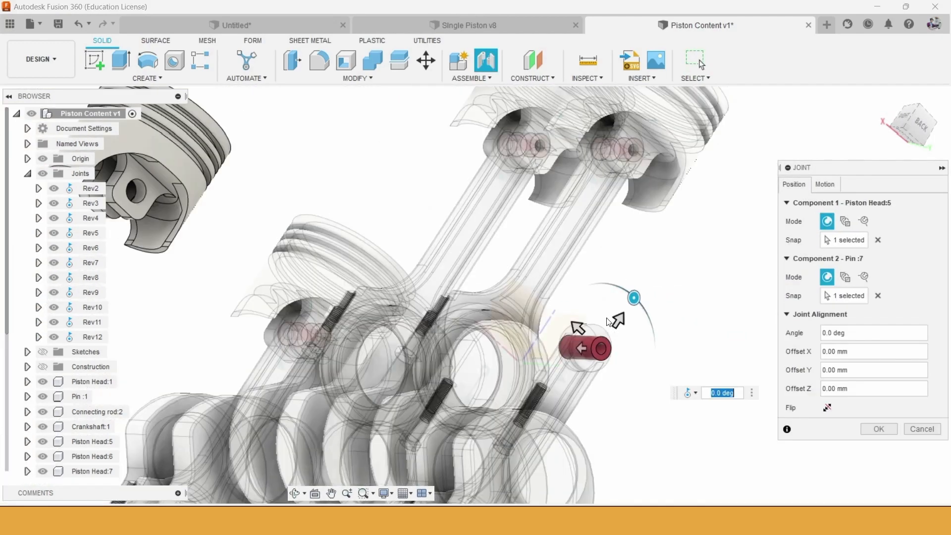
# - Offset the fourth piston head's joint by -1 mm in Z and finish the revolute joint
pyautogui.click(898, 126)
pyautogui.scroll(8, 570, 223)
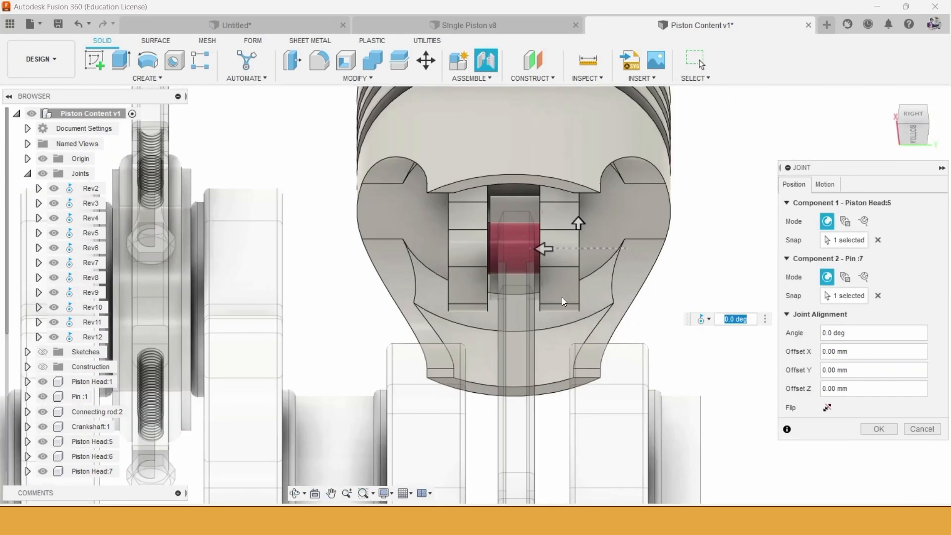
pyautogui.moveTo(605, 240); pyautogui.dragTo(611, 240)
pyautogui.scroll(-2, 621, 242)
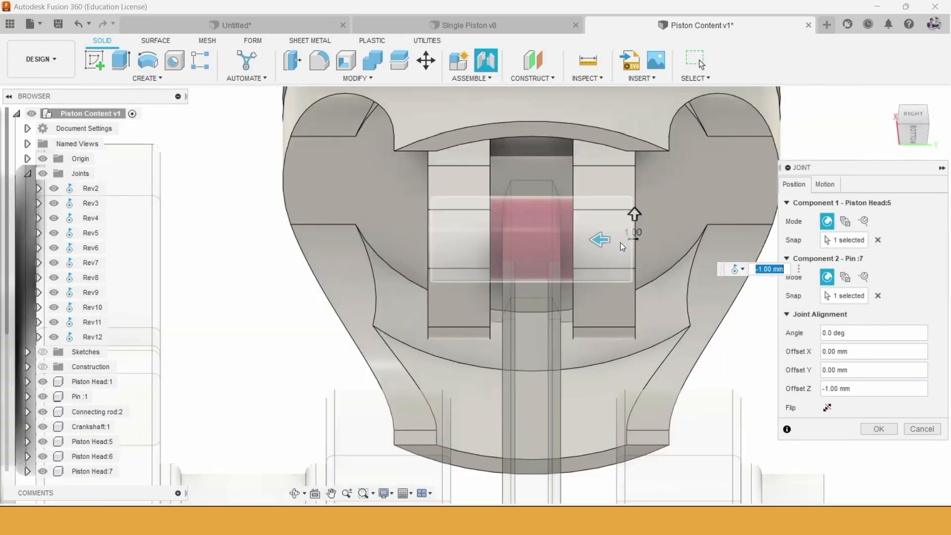
pyautogui.click(877, 428)
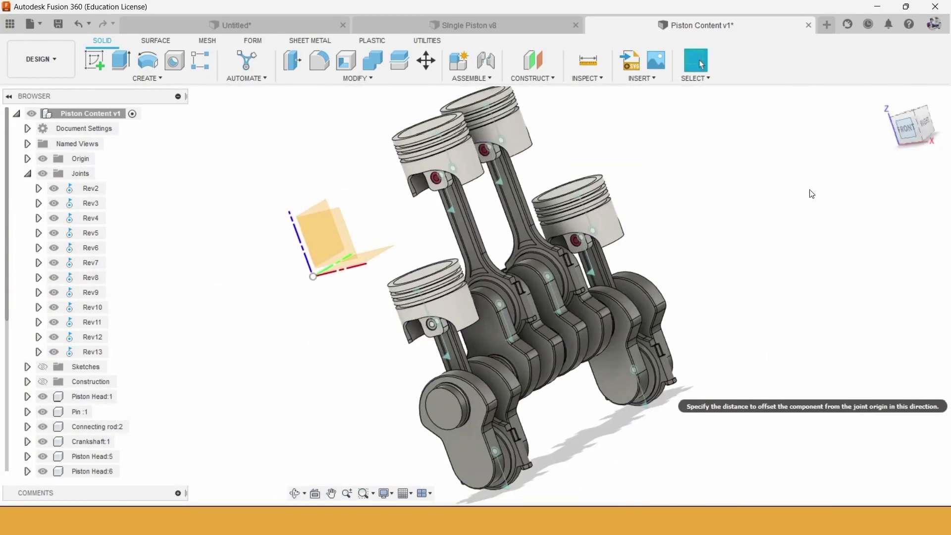
# - Examine the joined pistons, connecting rods and crankshaft from several sides
pyautogui.scroll(-3, 811, 262)
pyautogui.scroll(4, 811, 259)
pyautogui.scroll(-2, 811, 258)
pyautogui.keyDown('shift'); pyautogui.moveTo(811, 258); pyautogui.dragTo(700, 240, button='middle'); pyautogui.keyUp('shift')
pyautogui.scroll(-4, 164, 200)
pyautogui.scroll(3, 543, 205)
pyautogui.scroll(1, 699, 239)
pyautogui.scroll(-3, 689, 235)
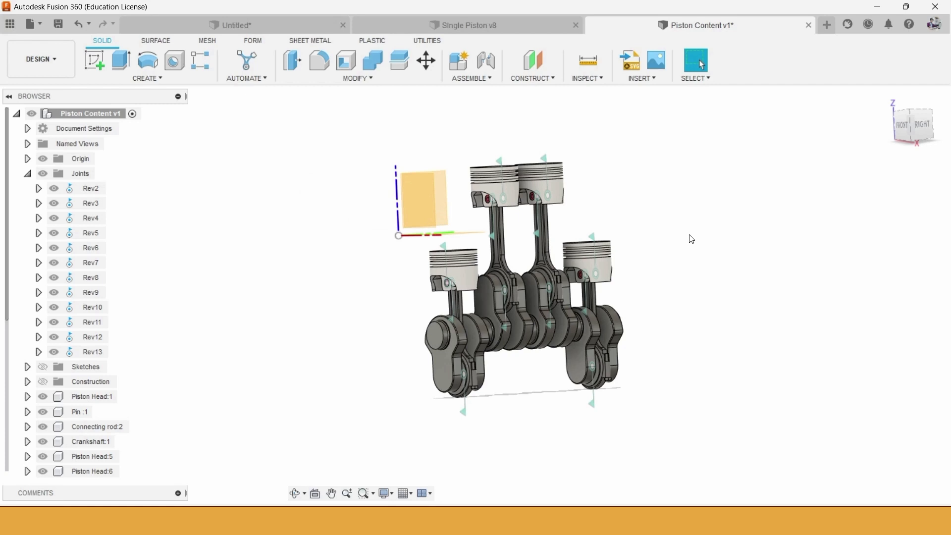
# - Create an offset plane 100 mm above the top face of the second piston head
pyautogui.keyDown('shift'); pyautogui.moveTo(692, 240); pyautogui.dragTo(698, 297, button='middle'); pyautogui.keyUp('shift')
pyautogui.click(533, 61)
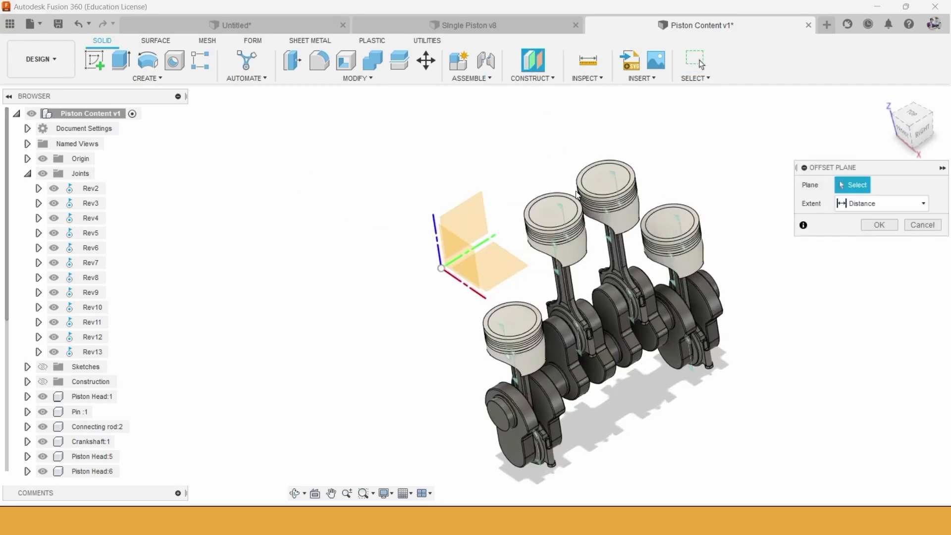
pyautogui.scroll(4, 580, 215)
pyautogui.click(584, 215)
pyautogui.scroll(-2, 582, 212)
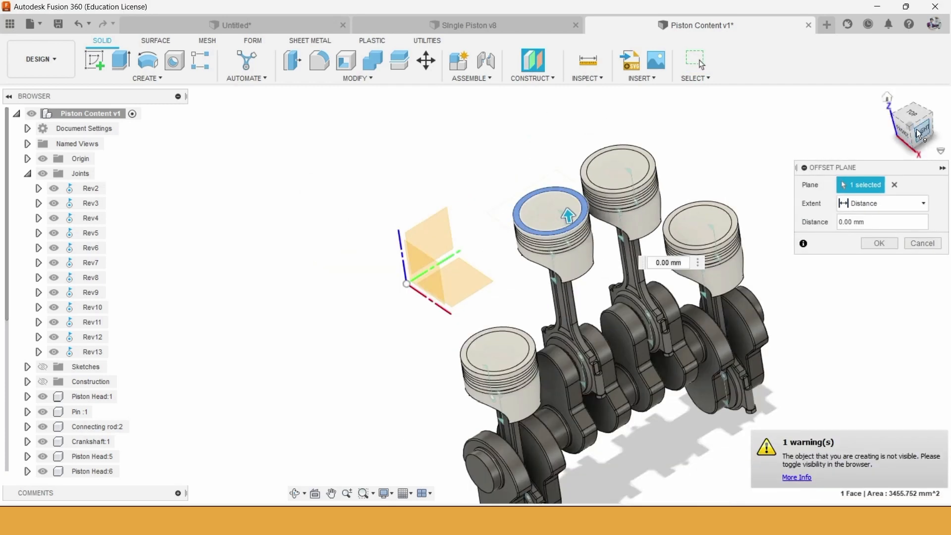
pyautogui.click(918, 133)
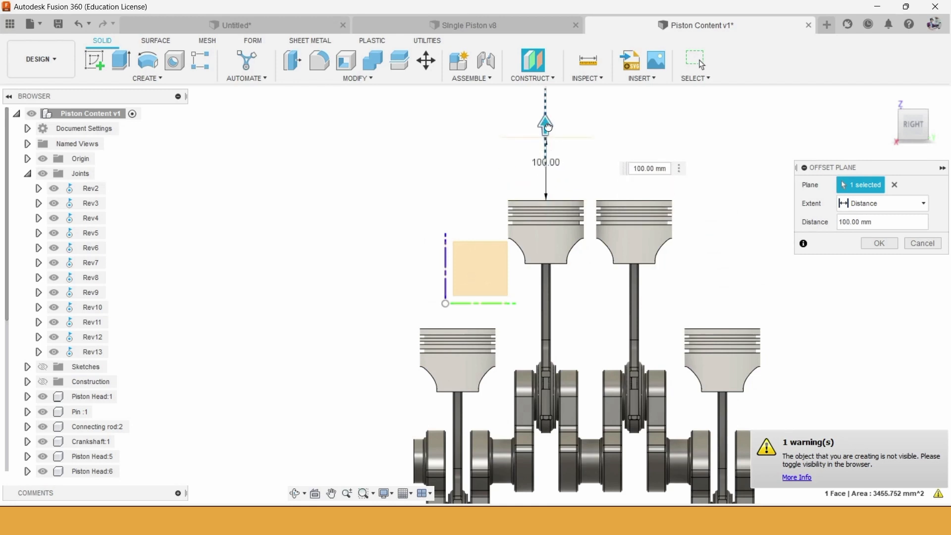
pyautogui.click(868, 243)
# - Show the construction planes and start a sketch on the offset plane above the pistons
pyautogui.keyDown('shift'); pyautogui.moveTo(582, 213); pyautogui.dragTo(582, 241, button='middle'); pyautogui.keyUp('shift')
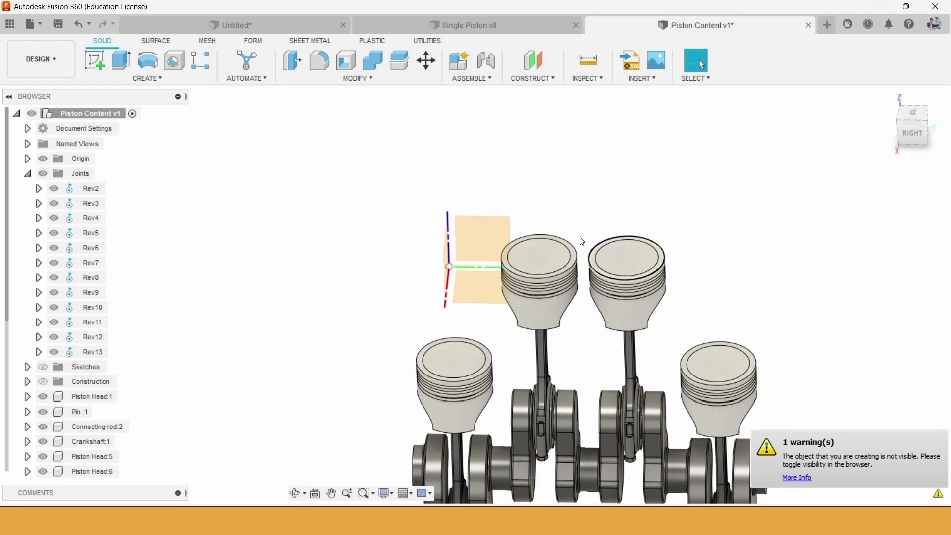
pyautogui.click(43, 381)
pyautogui.rightClick(552, 215)
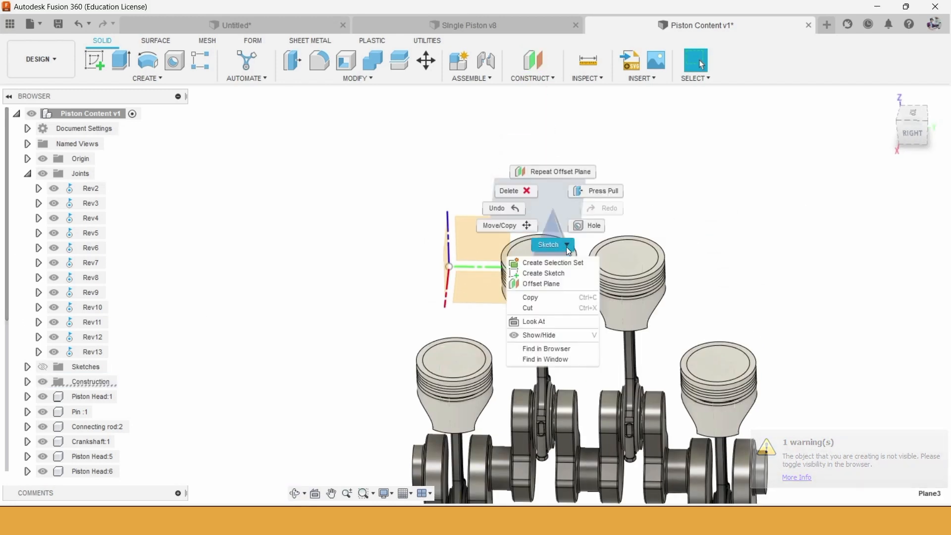
pyautogui.click(568, 265)
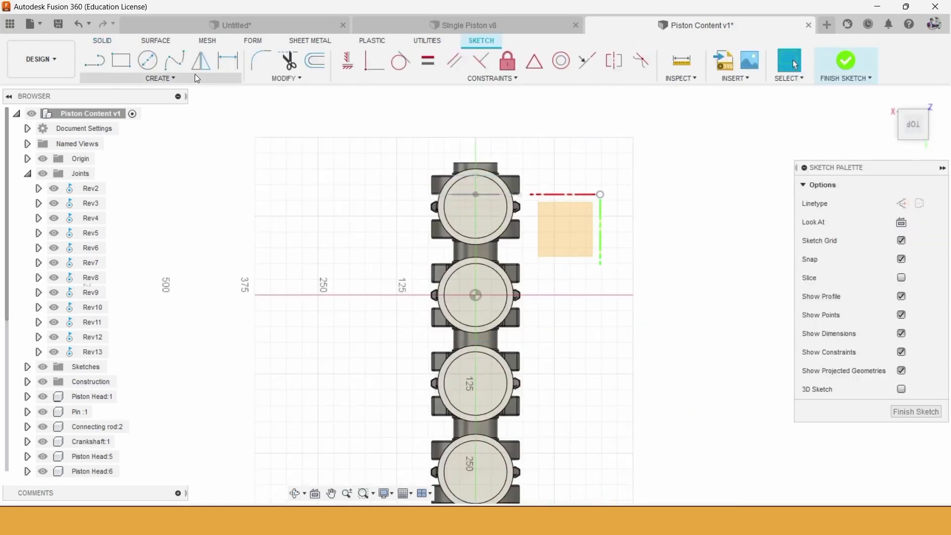
# - Project the circular top edges of the two middle piston heads into the sketch and finish it
pyautogui.press('p')
pyautogui.scroll(3, 510, 298)
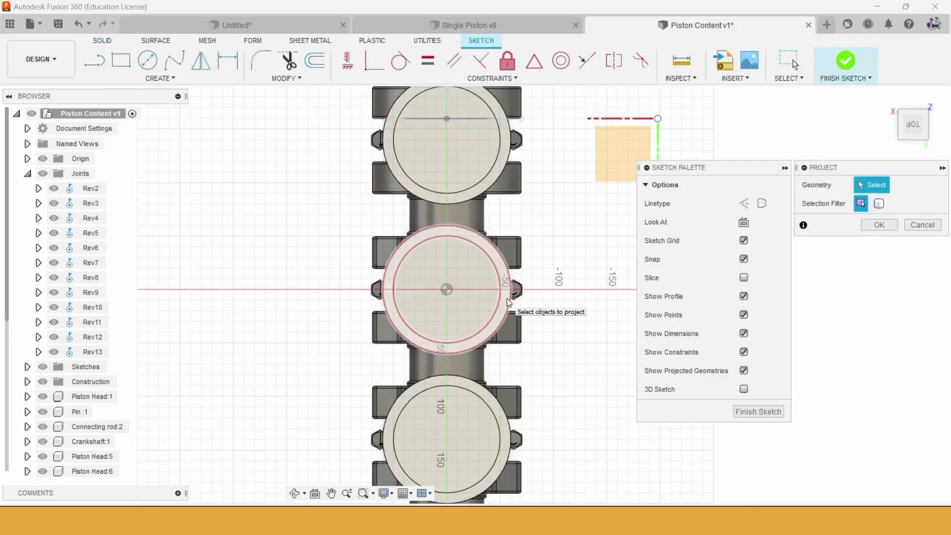
pyautogui.click(507, 298)
pyautogui.click(494, 414)
pyautogui.scroll(-2, 518, 342)
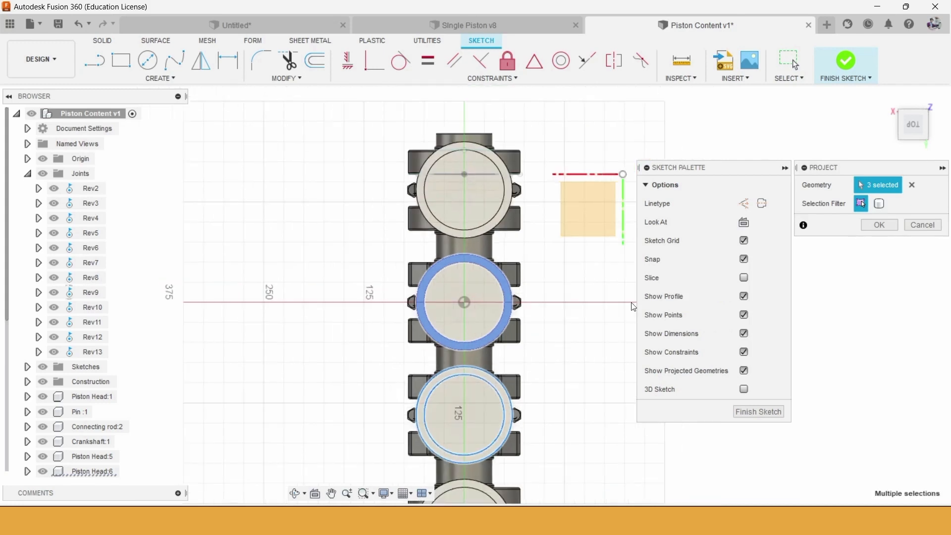
pyautogui.click(884, 227)
pyautogui.keyDown('shift'); pyautogui.moveTo(744, 235); pyautogui.dragTo(708, 239, button='middle'); pyautogui.keyUp('shift')
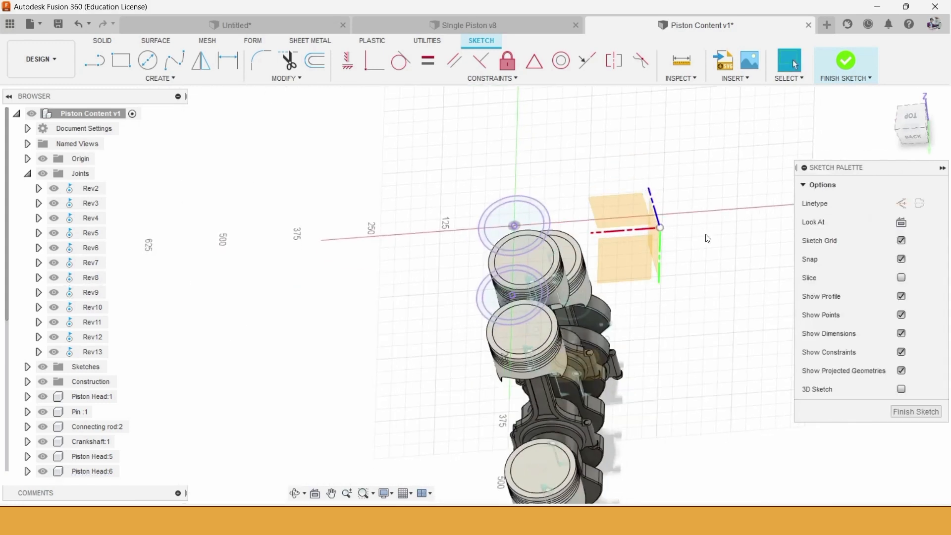
pyautogui.click(845, 62)
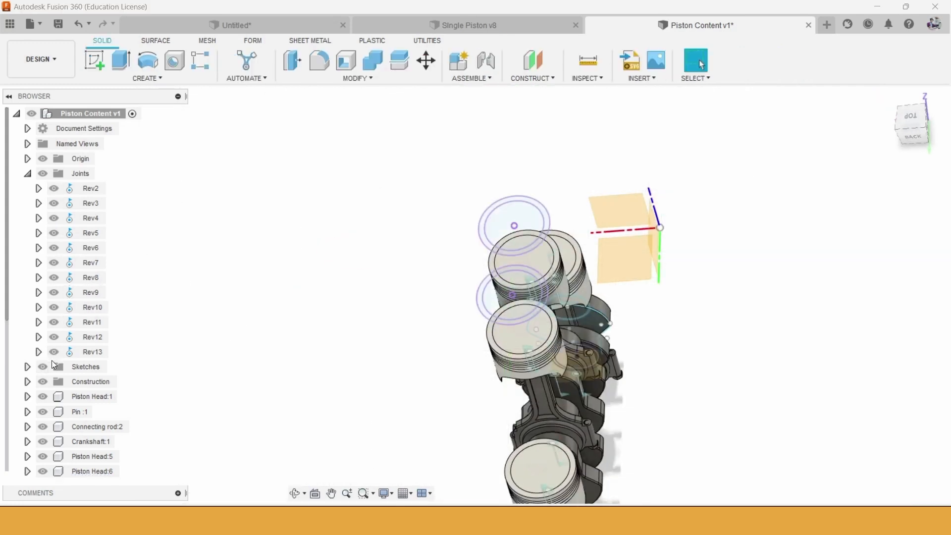
# - Reopen the sketch with the projected circles, draw a rectangle enclosing all four pistons and the crankshaft outline, and finish it
pyautogui.click(923, 108)
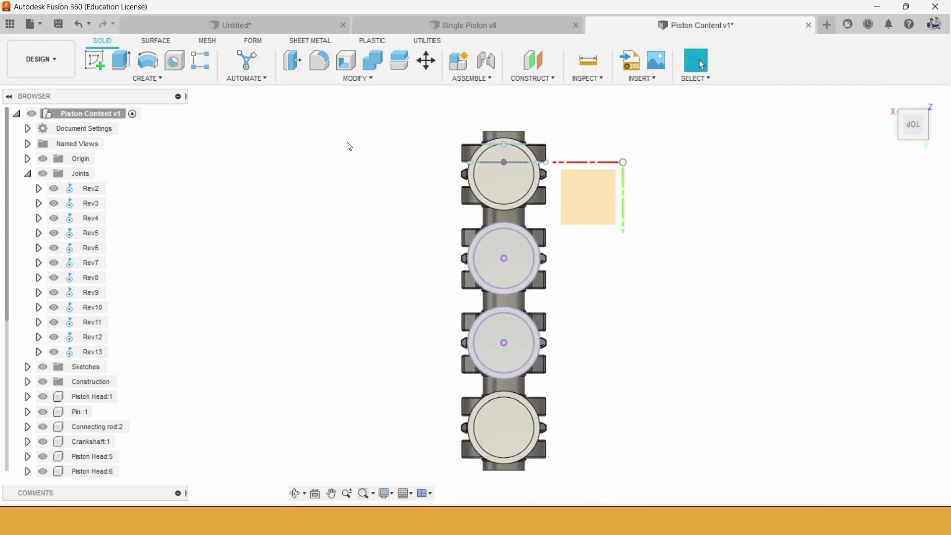
pyautogui.rightClick(518, 265)
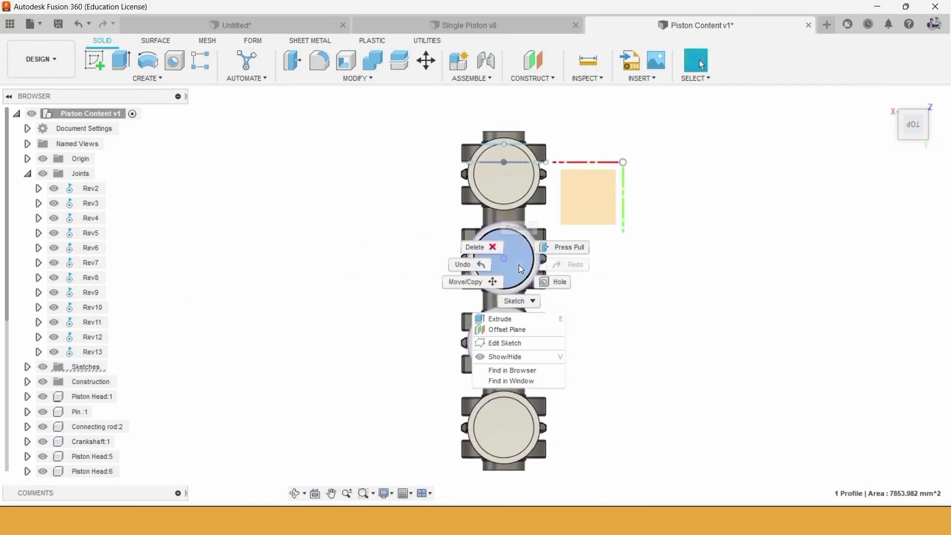
pyautogui.click(511, 327)
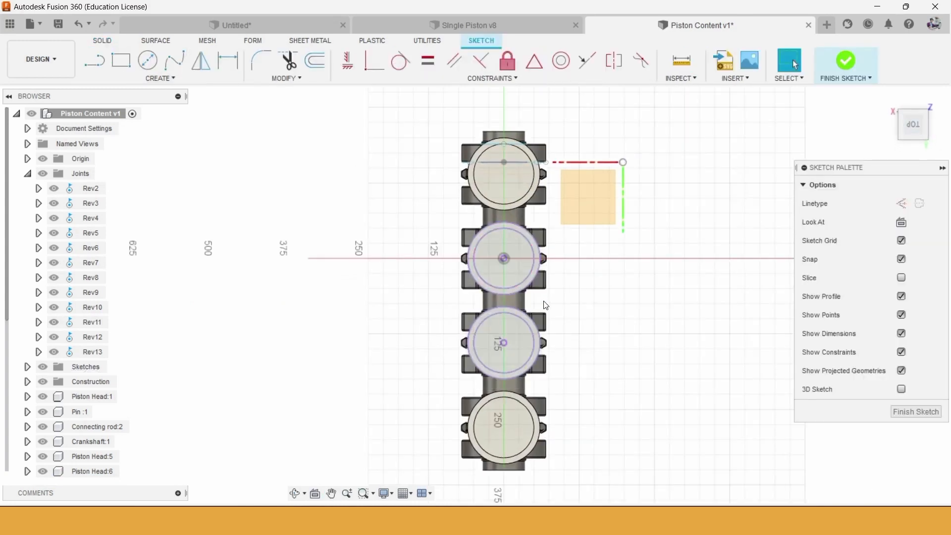
pyautogui.click(121, 61)
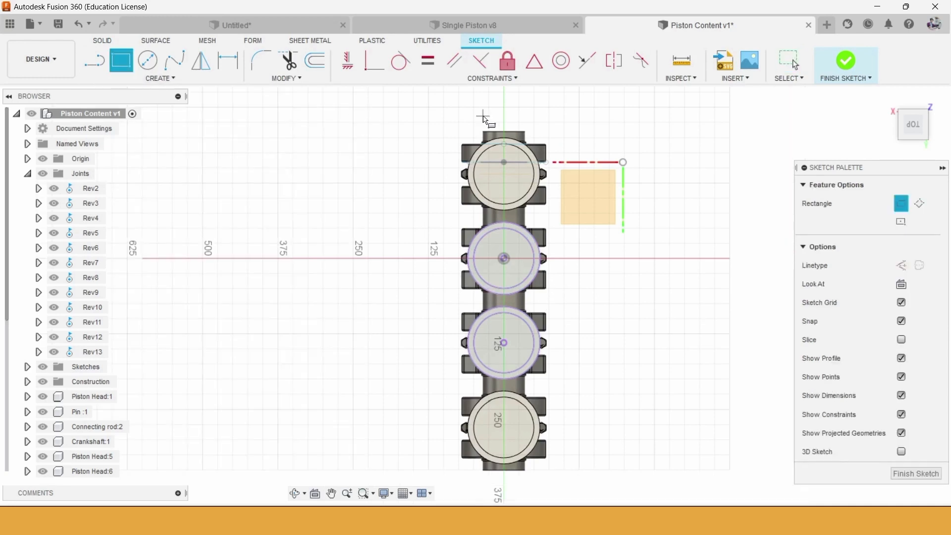
pyautogui.moveTo(590, 372); pyautogui.dragTo(600, 314, button='middle')
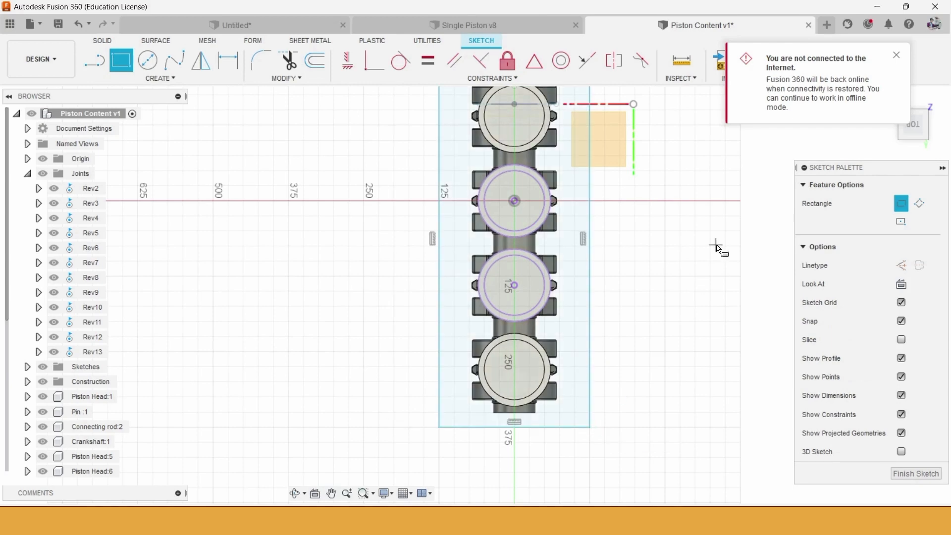
pyautogui.press('Escape')
pyautogui.moveTo(686, 266)
pyautogui.keyDown('shift'); pyautogui.mouseDown(button='middle')
pyautogui.moveTo(733, 211)
pyautogui.moveTo(723, 242)
pyautogui.moveTo(702, 241)
pyautogui.mouseUp(button='middle'); pyautogui.keyUp('shift')
pyautogui.click(898, 58)
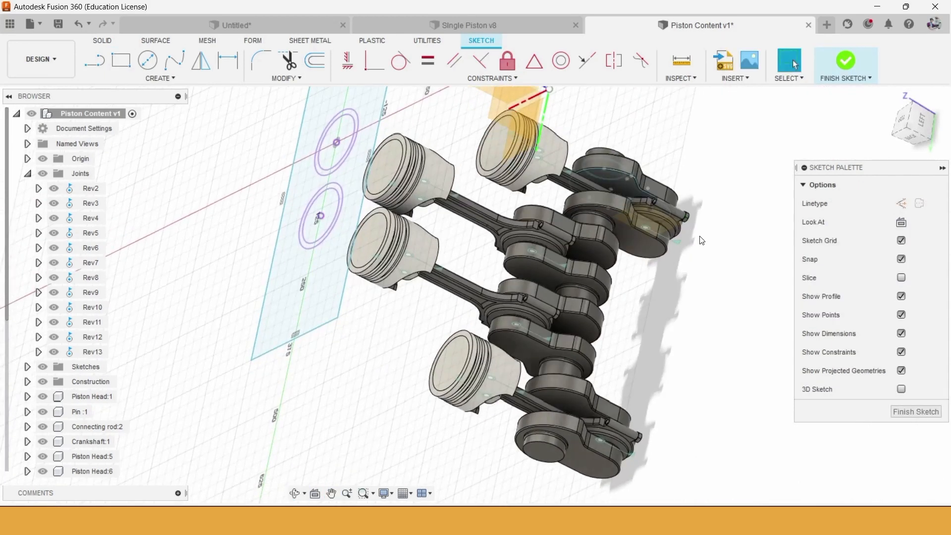
pyautogui.click(845, 65)
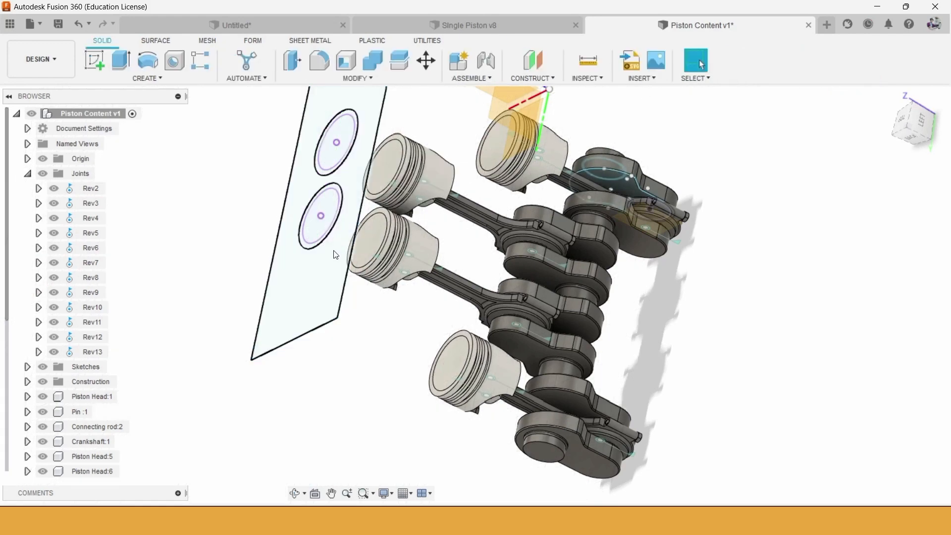
# - Extrude the rectangle, leaving out the two projected circles, toward the pistons as a new plate body
pyautogui.click(120, 58)
pyautogui.click(295, 284)
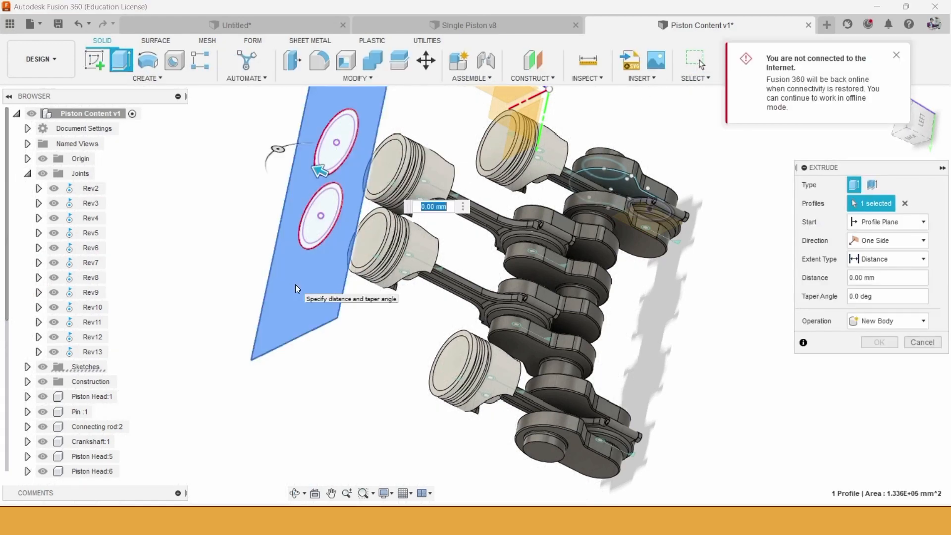
pyautogui.click(911, 130)
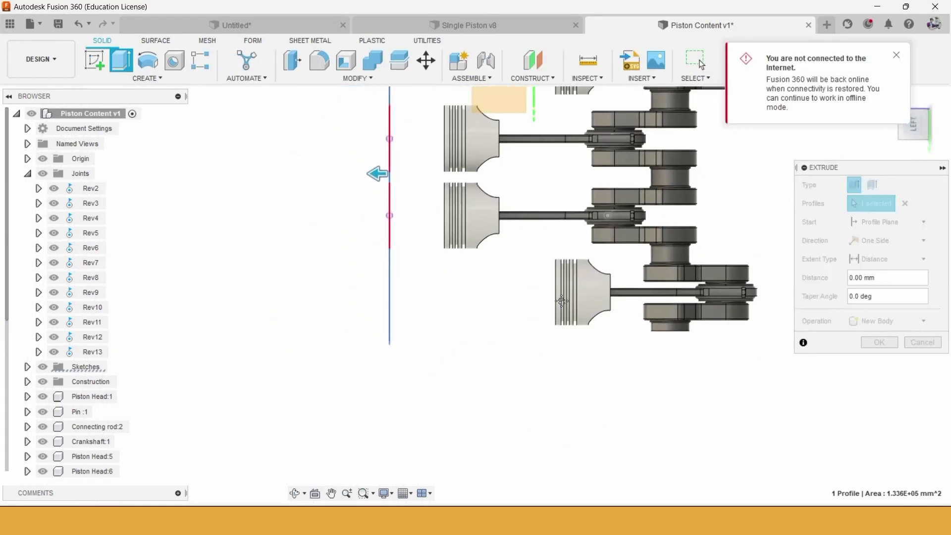
pyautogui.moveTo(336, 257); pyautogui.dragTo(354, 267)
pyautogui.click(886, 343)
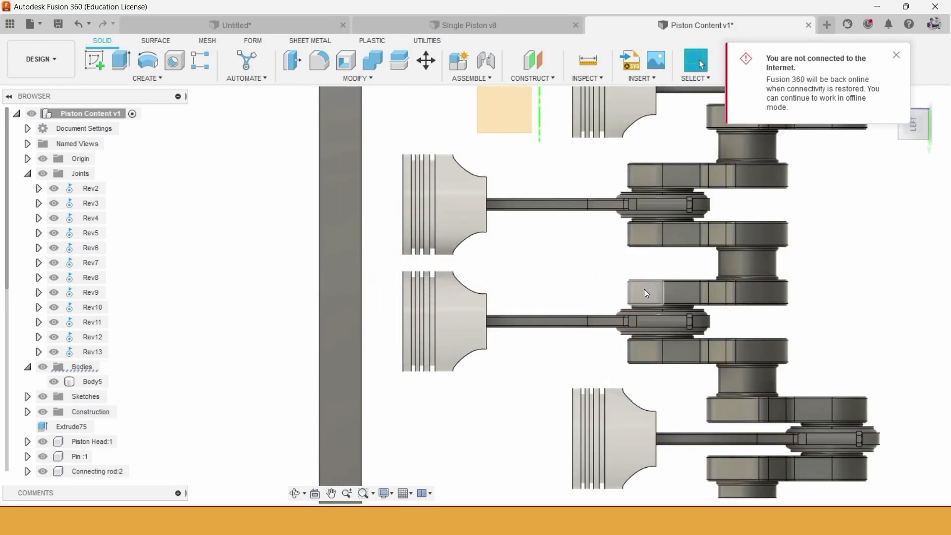
# - Begin a joint from the circular top edge of a middle piston head to the matching hole in the plate
pyautogui.keyDown('shift'); pyautogui.moveTo(644, 289); pyautogui.dragTo(682, 296, button='middle'); pyautogui.keyUp('shift')
pyautogui.click(485, 58)
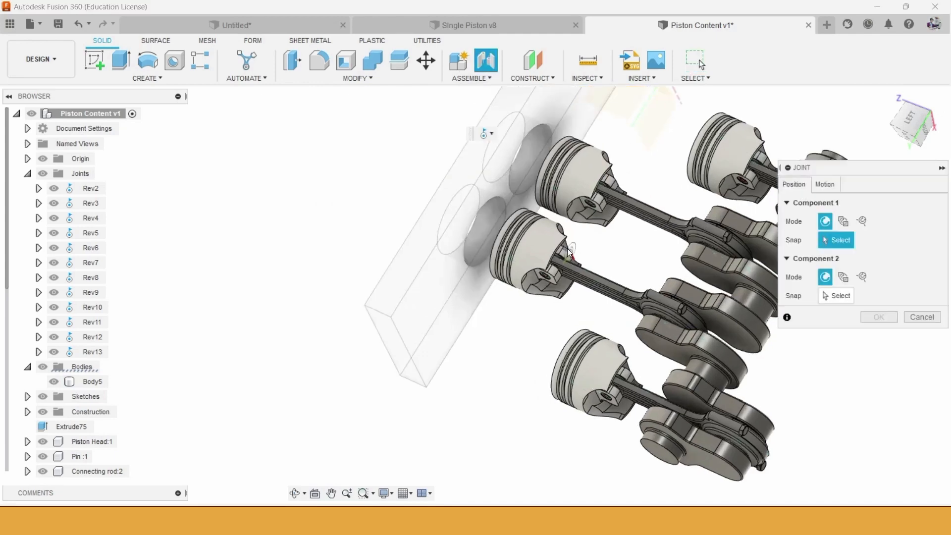
pyautogui.scroll(6, 522, 218)
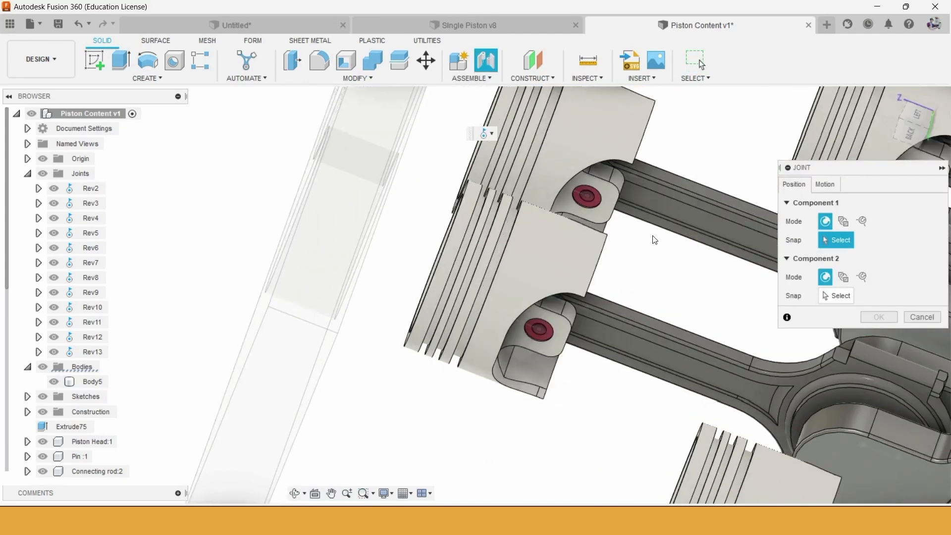
pyautogui.keyDown('shift'); pyautogui.moveTo(535, 225); pyautogui.dragTo(623, 235, button='middle'); pyautogui.keyUp('shift')
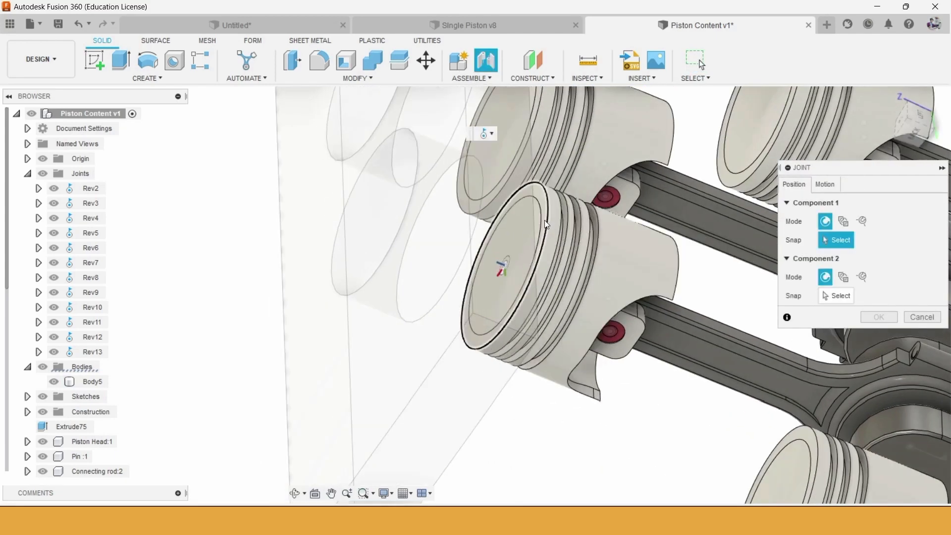
pyautogui.click(547, 221)
pyautogui.click(426, 206)
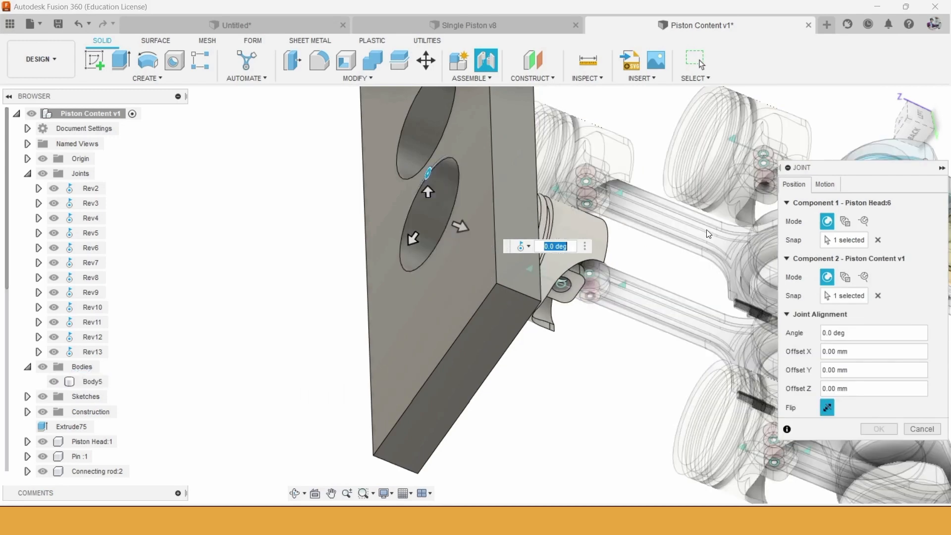
# - Set the piston-to-plate joint's motion type to Slider along the Z axis and create the joint
pyautogui.click(823, 185)
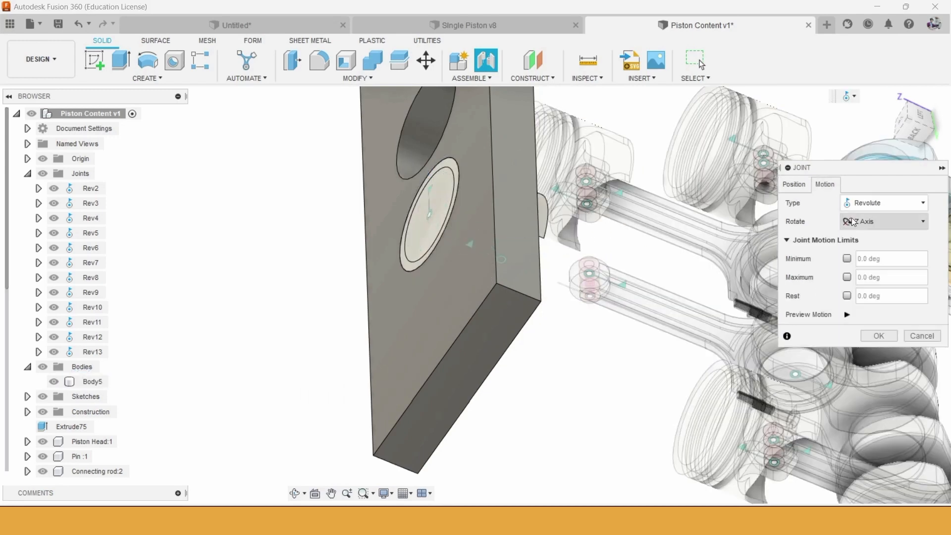
pyautogui.click(881, 203)
pyautogui.click(875, 218)
pyautogui.click(867, 203)
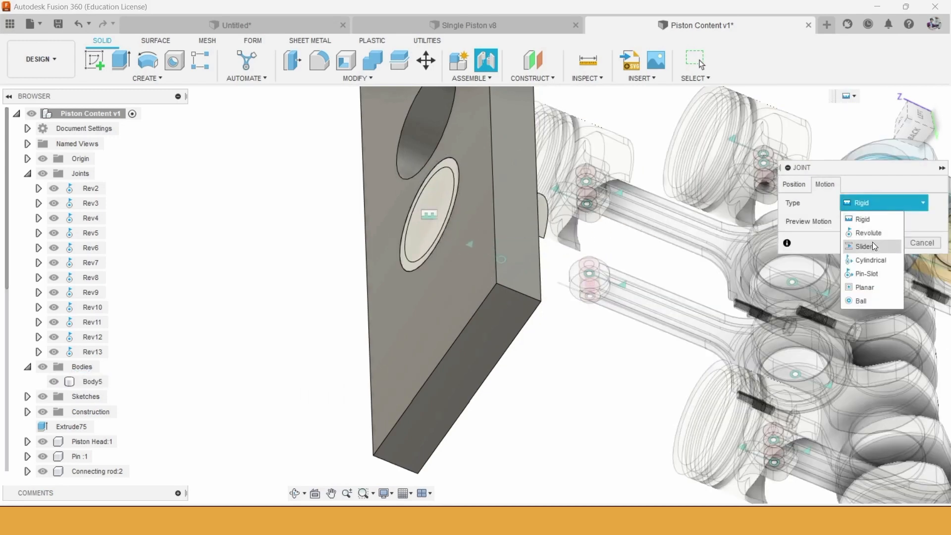
pyautogui.click(872, 243)
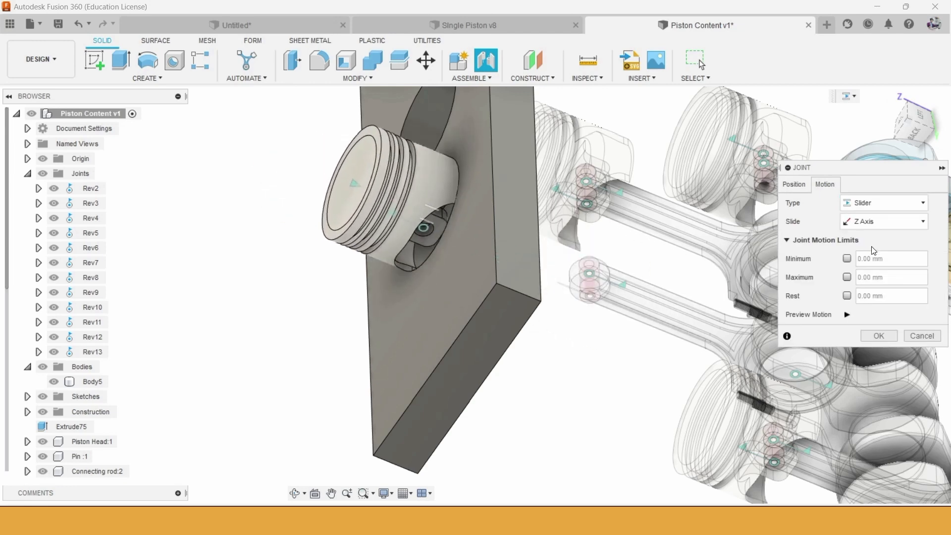
pyautogui.click(884, 338)
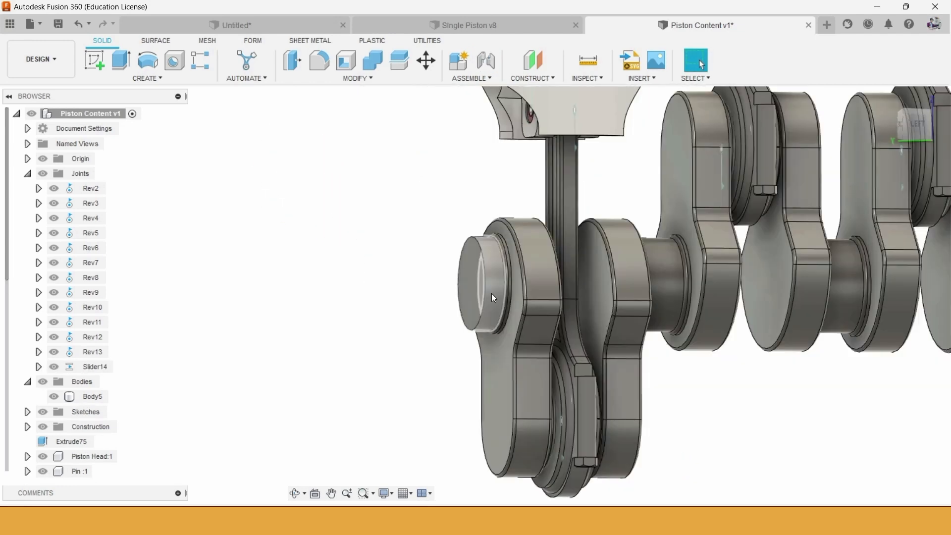
# - Sketch an 85 mm diameter circle centred on the crankshaft's end face and finish the sketch
pyautogui.rightClick(471, 285)
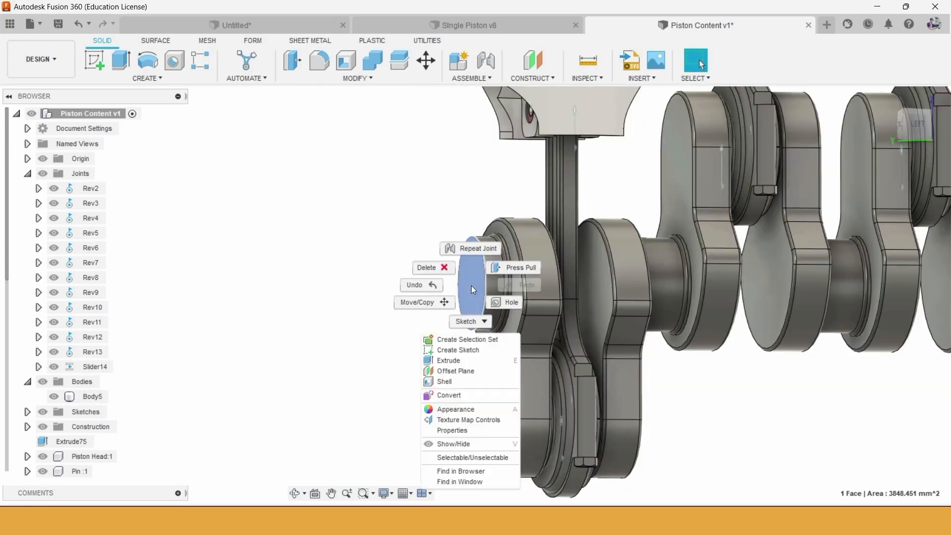
pyautogui.click(459, 350)
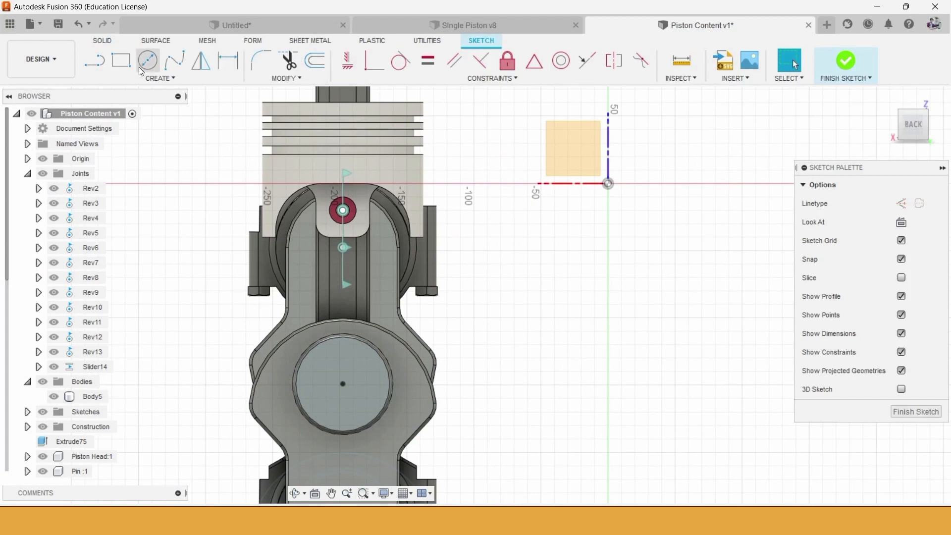
pyautogui.click(143, 68)
pyautogui.scroll(3, 422, 342)
pyautogui.click(425, 323)
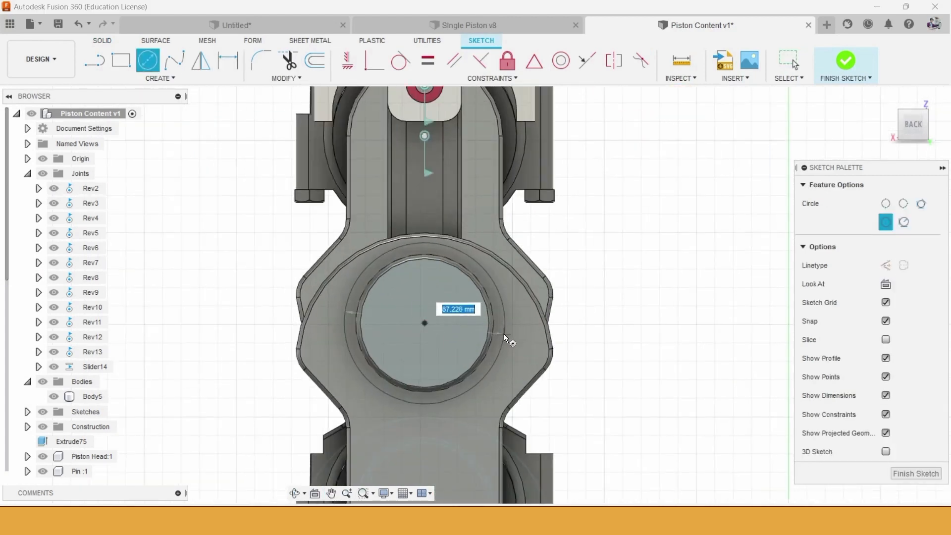
pyautogui.write('85')
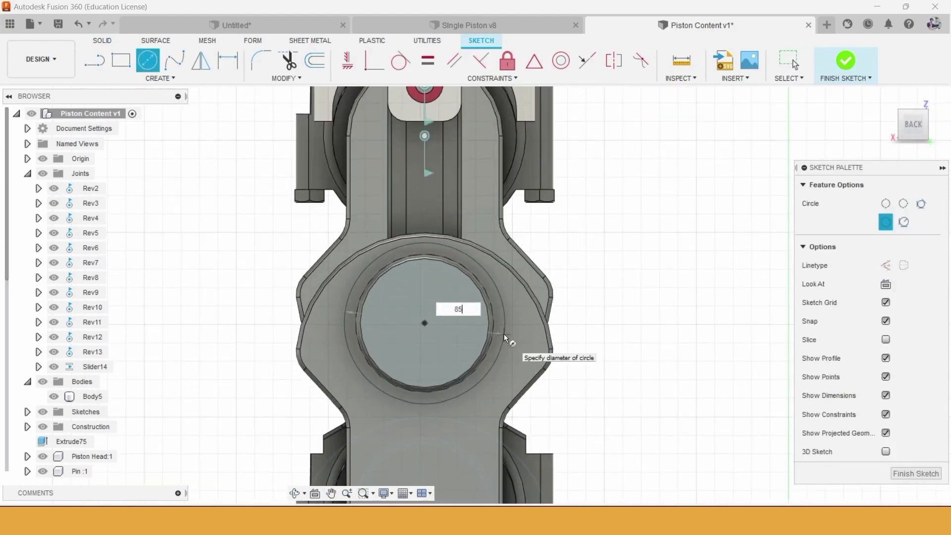
pyautogui.press('Return')
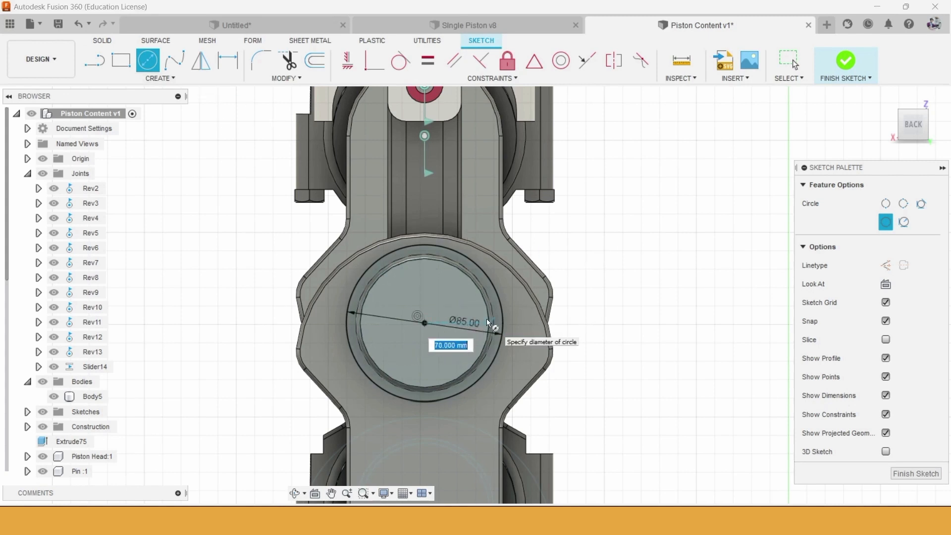
pyautogui.press('Escape')
pyautogui.press('Escape')
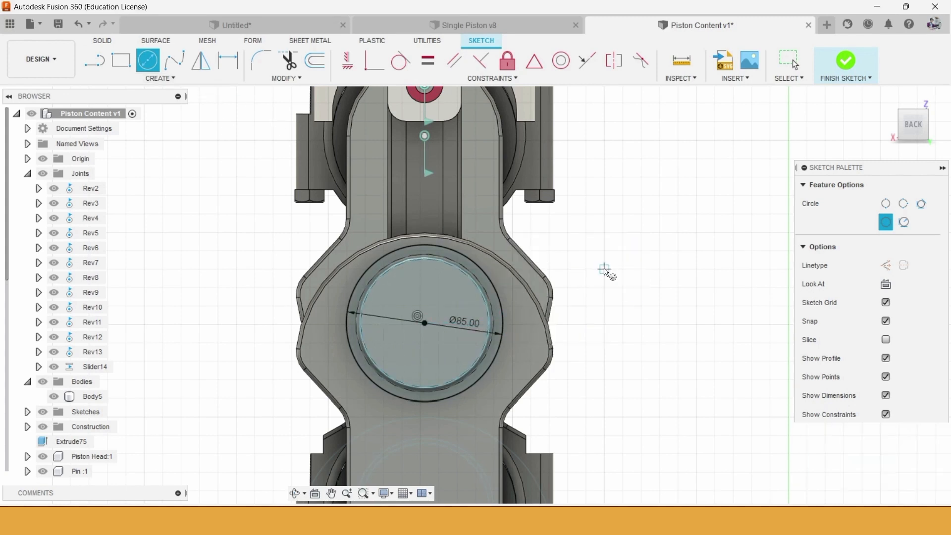
pyautogui.click(844, 65)
# - Extrude both profiles of the 85 mm circle 20 mm outward from the crankshaft end as a new body
pyautogui.press('e')
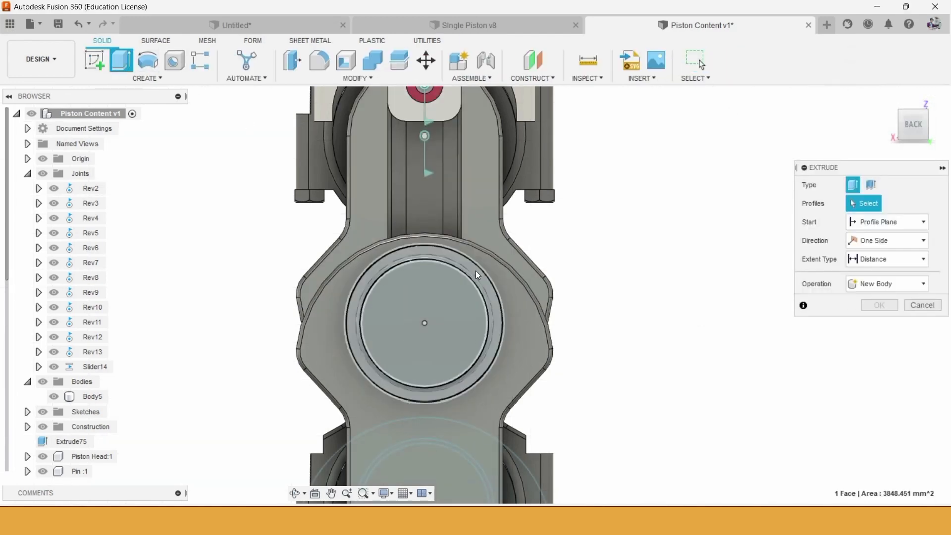
pyautogui.click(464, 299)
pyautogui.keyDown('shift'); pyautogui.moveTo(737, 231); pyautogui.dragTo(661, 237, button='middle'); pyautogui.keyUp('shift')
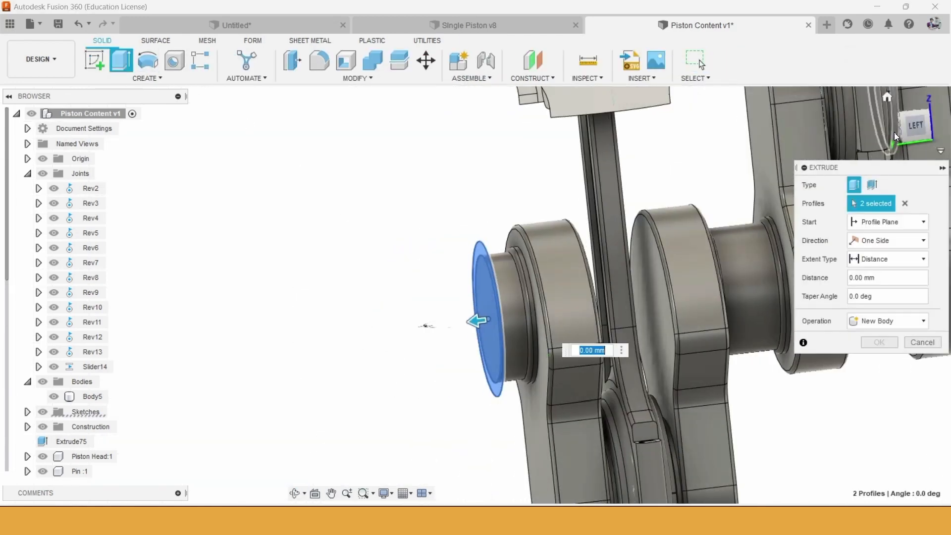
pyautogui.click(914, 125)
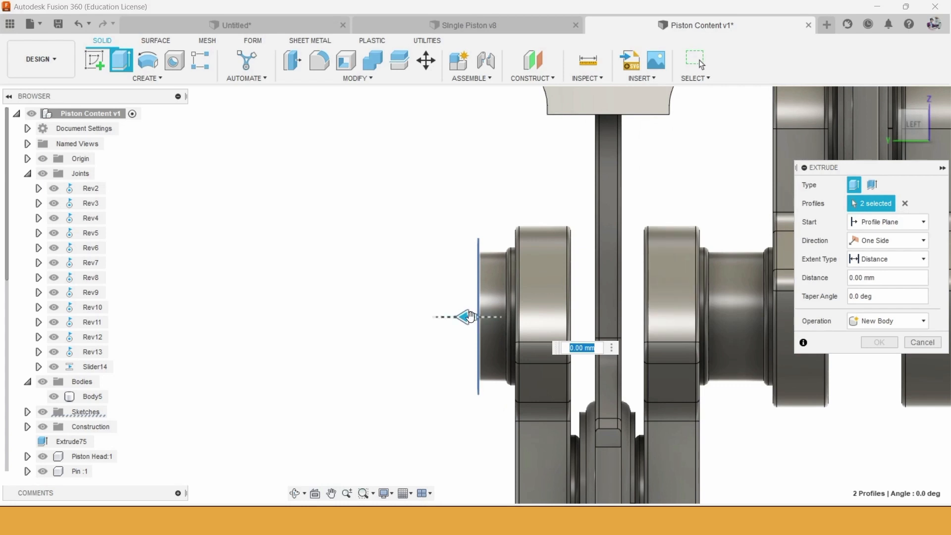
pyautogui.moveTo(465, 317); pyautogui.dragTo(429, 317)
pyautogui.click(870, 320)
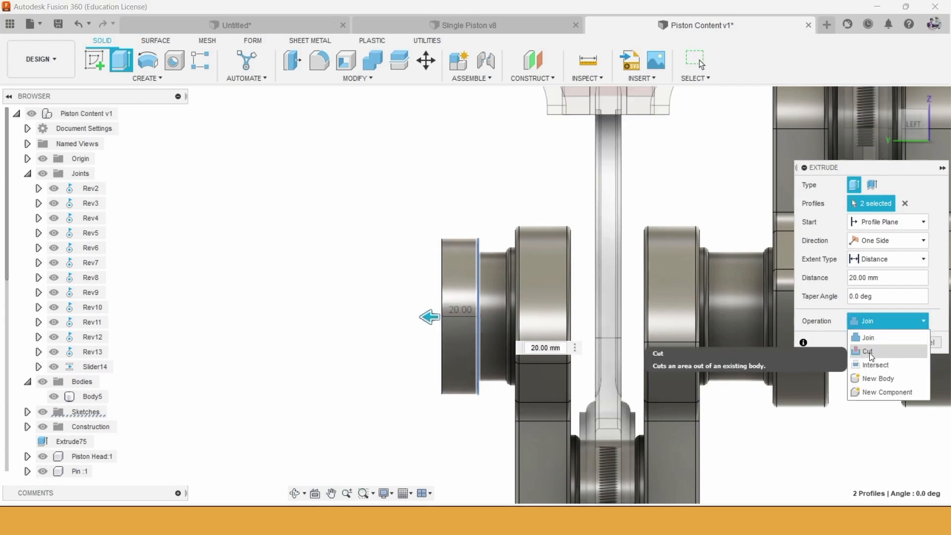
pyautogui.click(871, 376)
pyautogui.click(877, 343)
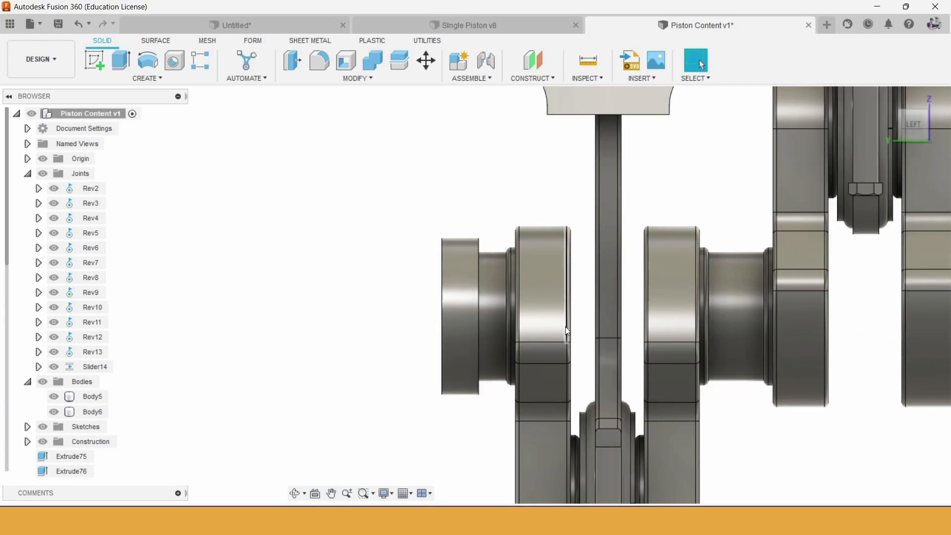
# - Sketch a 70 mm diameter circle centred on the outer face of the new disc at the crankshaft end
pyautogui.keyDown('shift'); pyautogui.moveTo(566, 327); pyautogui.dragTo(561, 263, button='middle'); pyautogui.keyUp('shift')
pyautogui.click(457, 296)
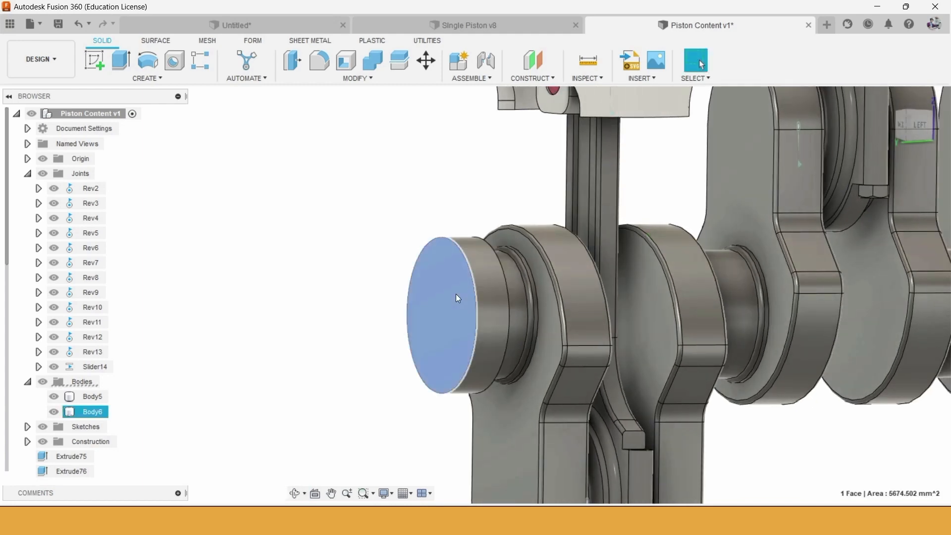
pyautogui.rightClick(456, 298)
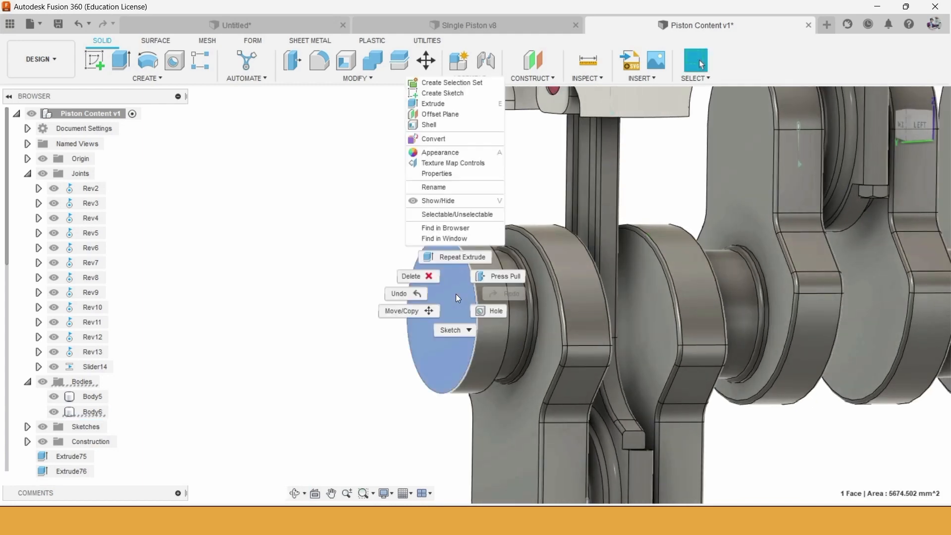
pyautogui.click(452, 94)
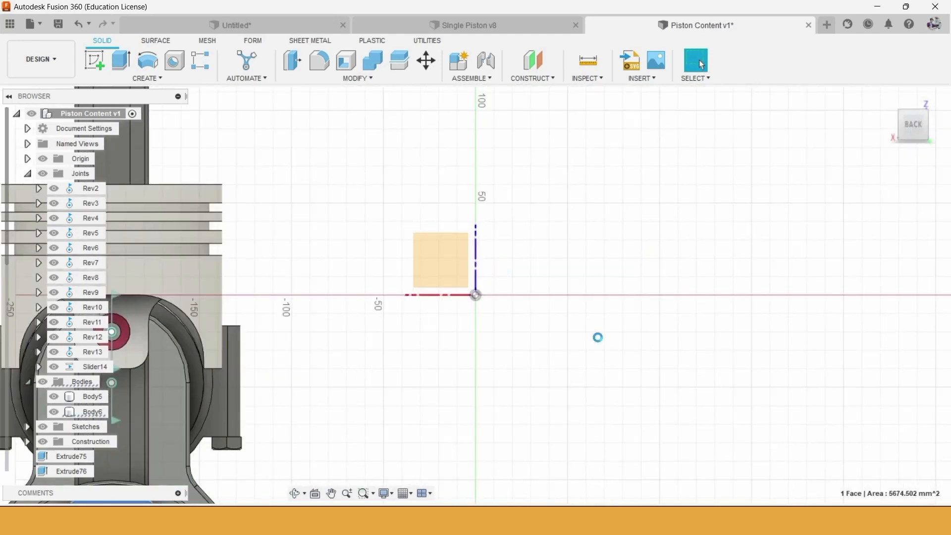
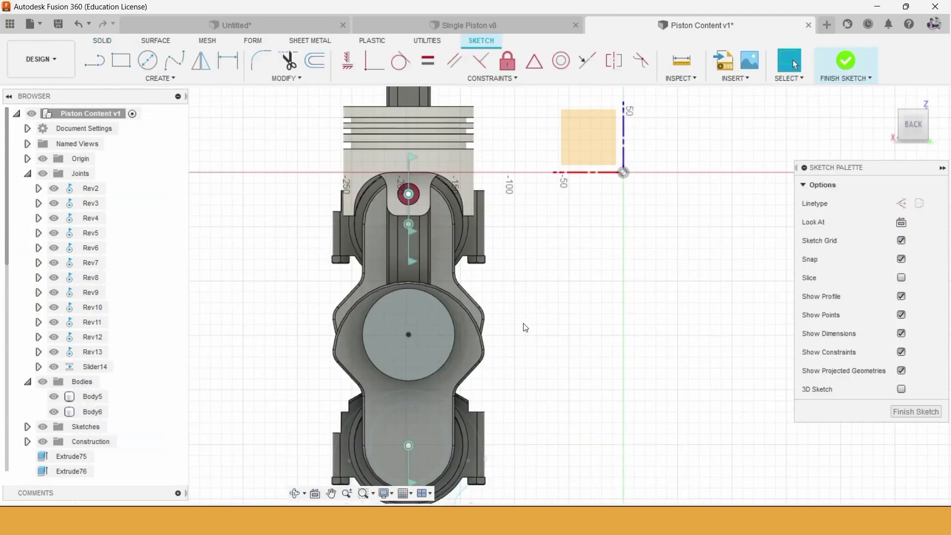
pyautogui.press('c')
pyautogui.scroll(3, 369, 348)
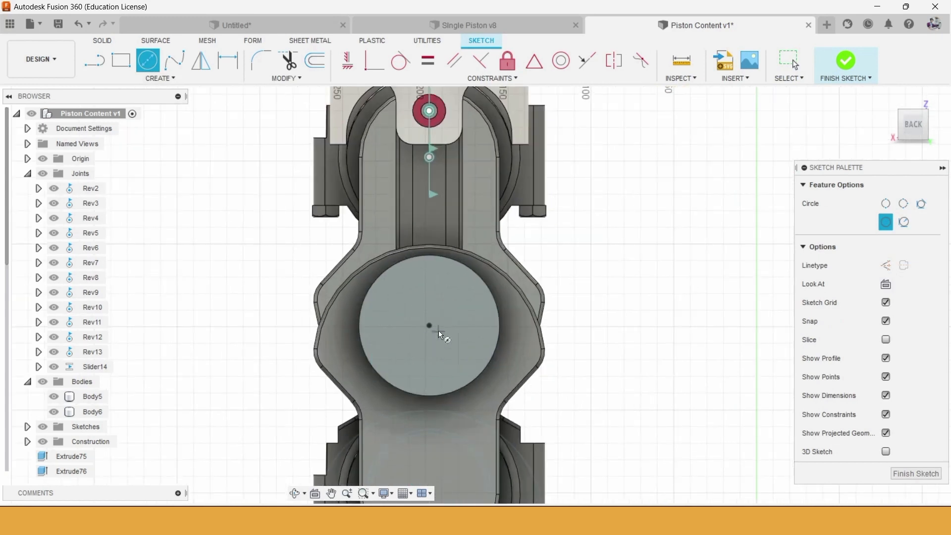
pyautogui.click(431, 326)
pyautogui.write('70')
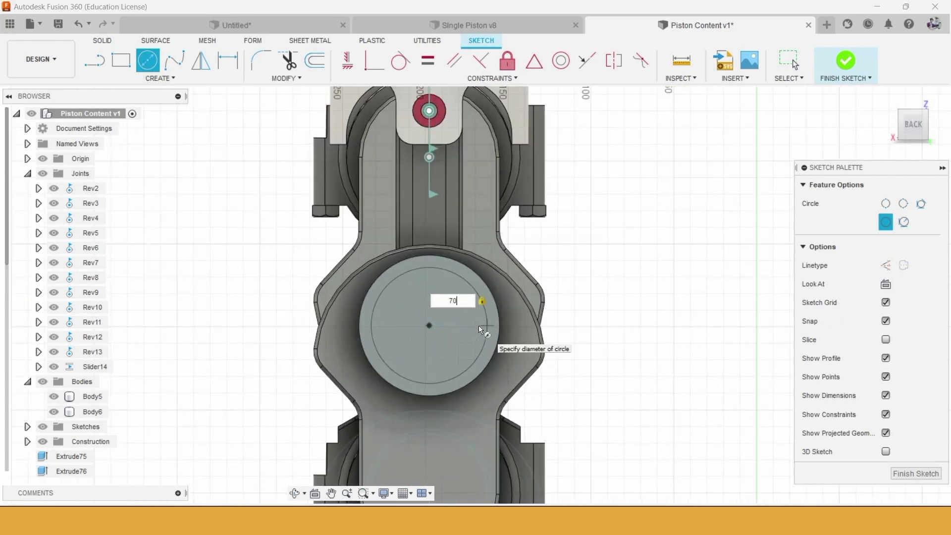
pyautogui.press('Return')
pyautogui.press('Escape')
# - Extrude the 70 mm circle inward as a cut to hollow the disc at the crankshaft end
pyautogui.click(456, 302)
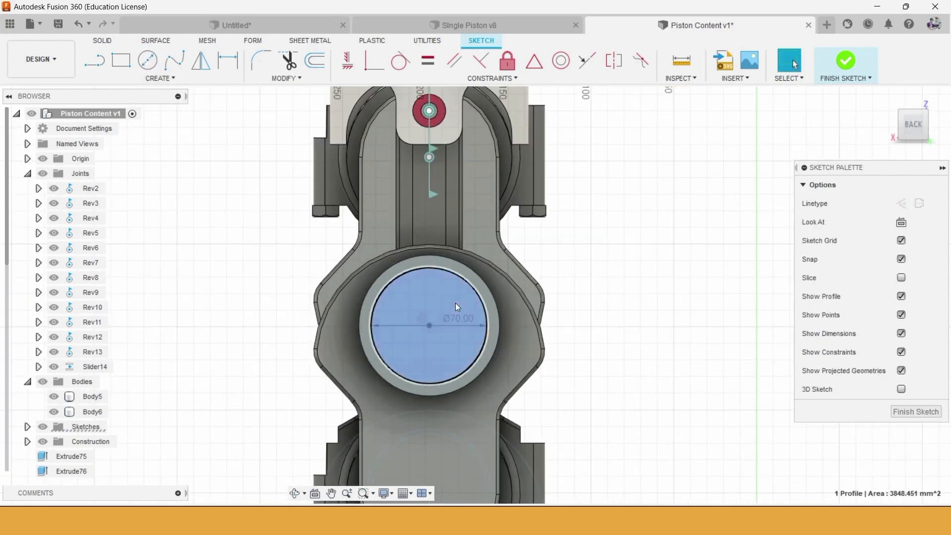
pyautogui.rightClick(456, 303)
pyautogui.click(456, 359)
pyautogui.keyDown('shift'); pyautogui.moveTo(705, 255); pyautogui.dragTo(447, 331, button='middle'); pyautogui.keyUp('shift')
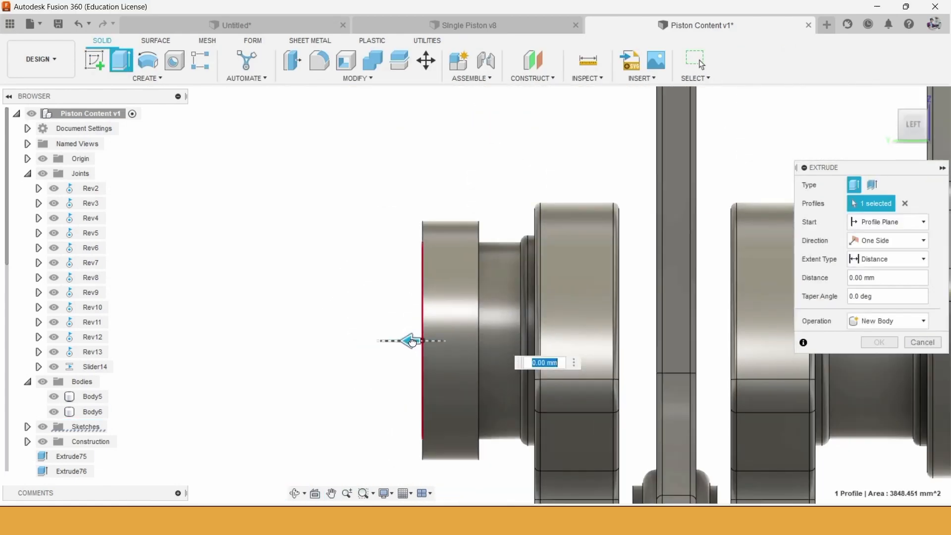
pyautogui.moveTo(412, 341); pyautogui.dragTo(445, 338)
pyautogui.click(887, 362)
# - Convert the hollowed disc body into its own component and move it clear of the crankshaft end
pyautogui.keyDown('shift'); pyautogui.moveTo(528, 289); pyautogui.dragTo(481, 309, button='middle'); pyautogui.keyUp('shift')
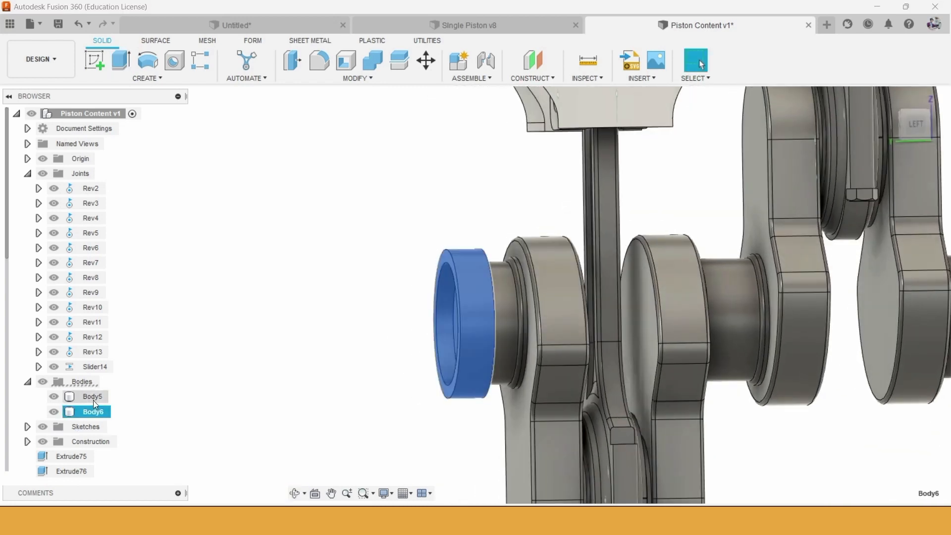
pyautogui.rightClick(84, 414)
pyautogui.press('Escape')
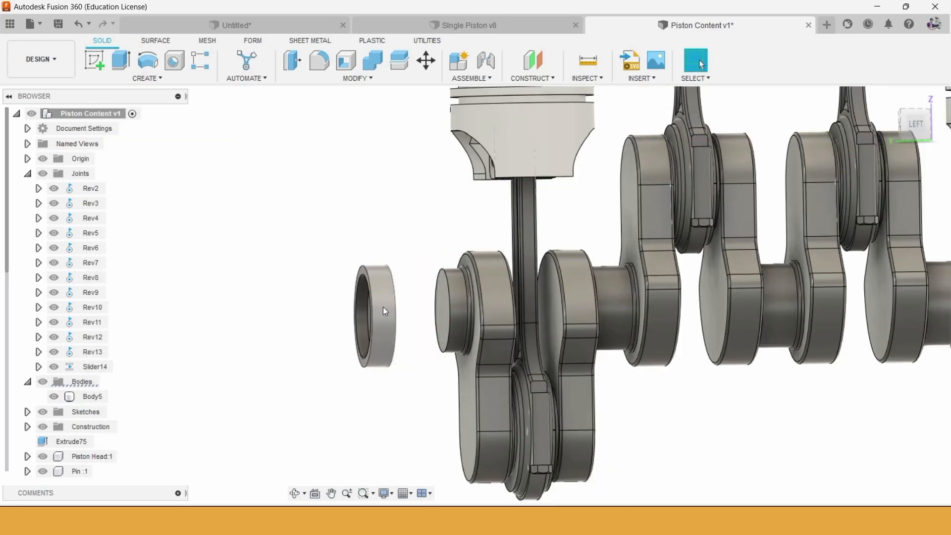
# - Extrude the 70 mm inner face of the separated disc -30 mm as a cut to open it into a ring
pyautogui.scroll(-3, 383, 308)
pyautogui.keyDown('shift'); pyautogui.moveTo(438, 254); pyautogui.dragTo(408, 321, button='middle'); pyautogui.keyUp('shift')
pyautogui.scroll(3, 374, 309)
pyautogui.click(373, 308)
pyautogui.rightClick(407, 321)
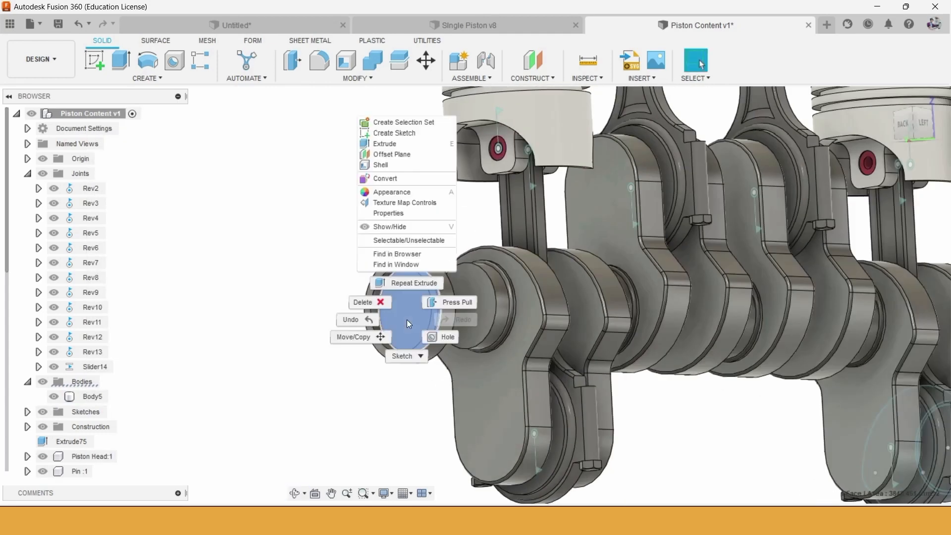
pyautogui.click(384, 143)
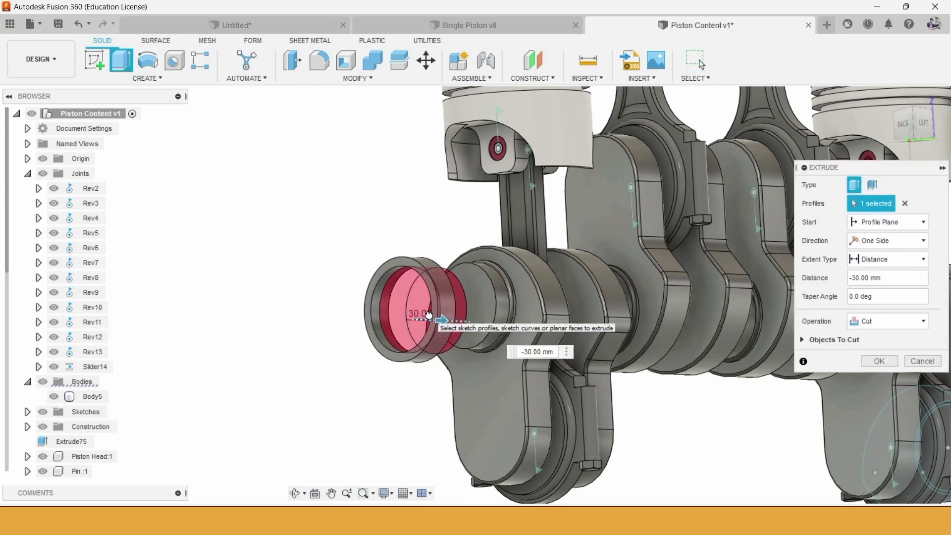
pyautogui.click(884, 359)
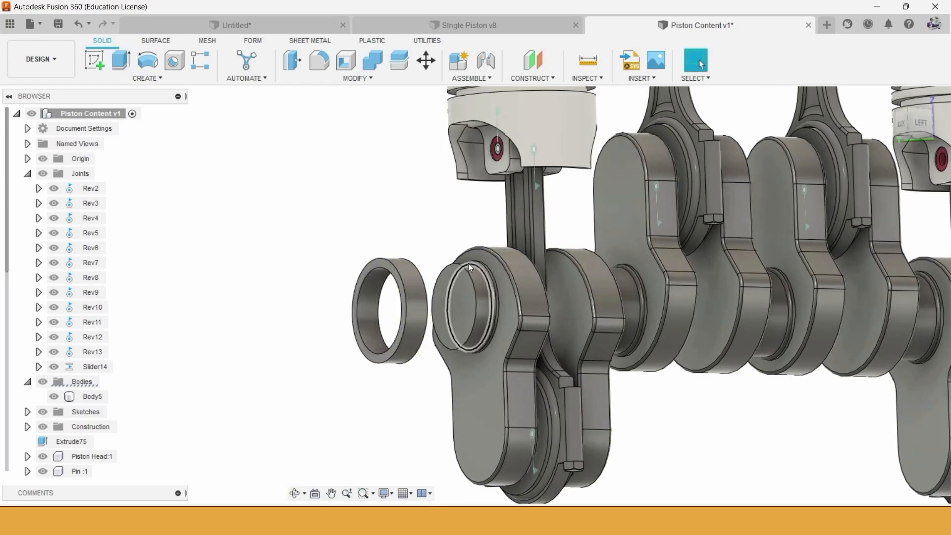
# - Joint the crankshaft's end journal face to the outer face of the ring, with Revolute motion about the Z axis
pyautogui.click(480, 79)
pyautogui.click(473, 106)
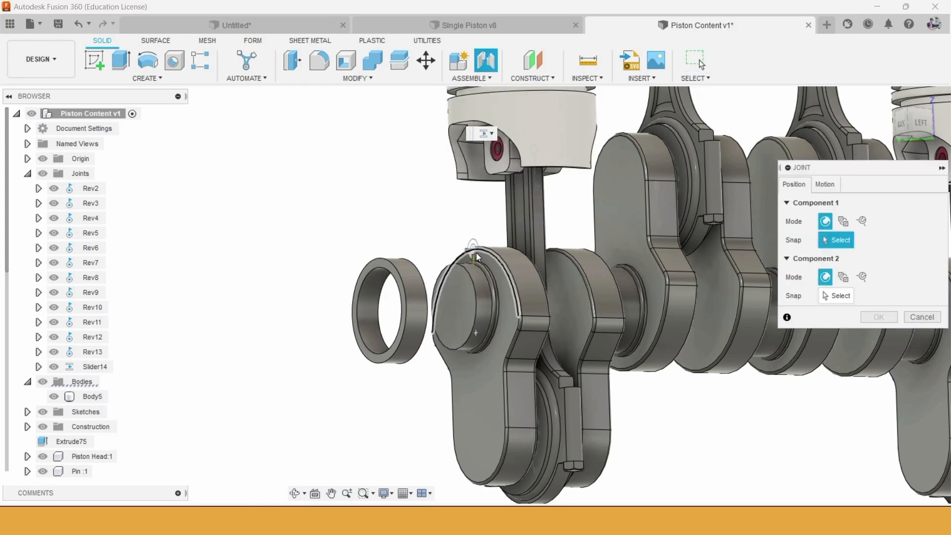
pyautogui.scroll(3, 474, 258)
pyautogui.click(453, 317)
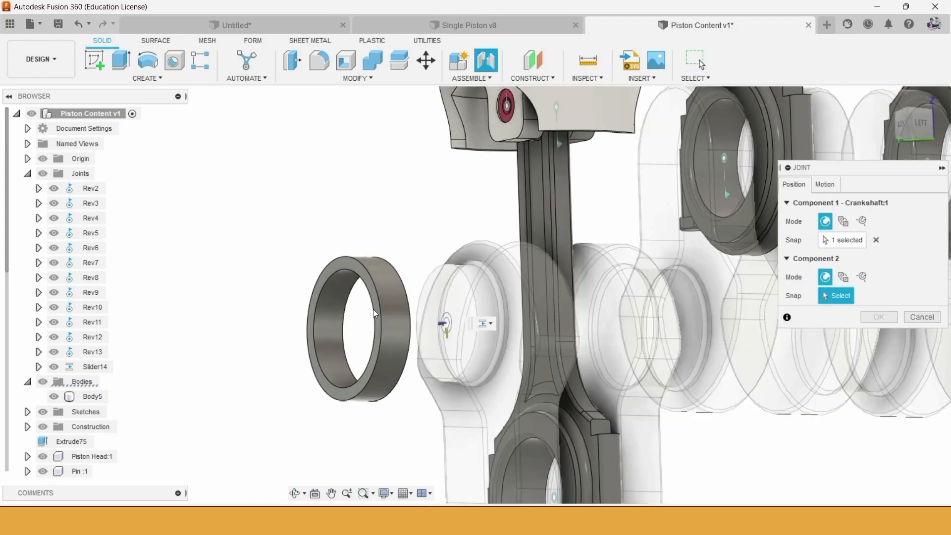
pyautogui.click(373, 304)
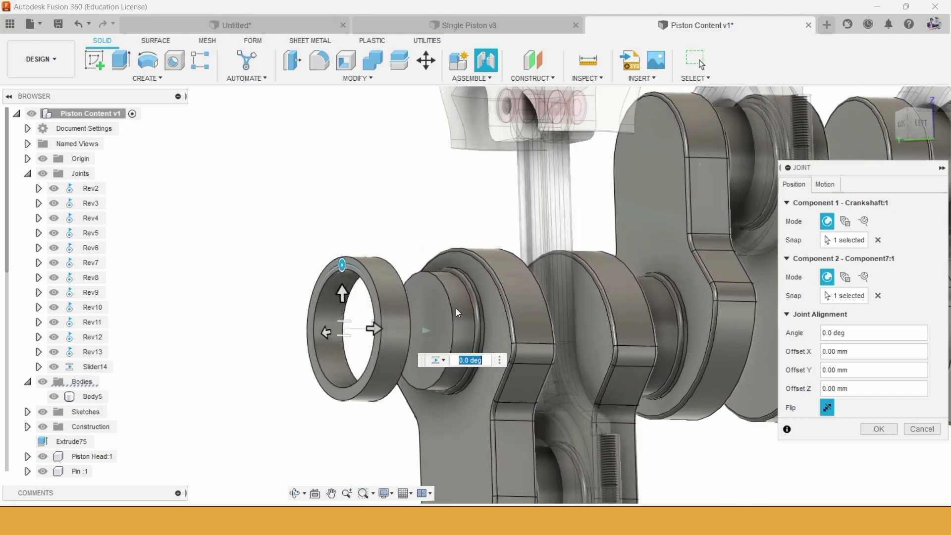
pyautogui.click(825, 185)
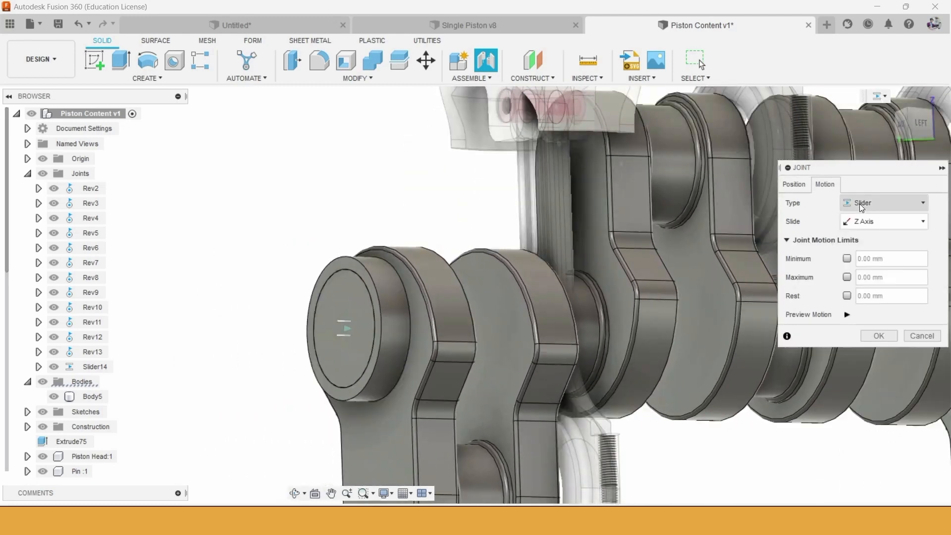
pyautogui.click(860, 203)
pyautogui.click(862, 220)
pyautogui.click(869, 198)
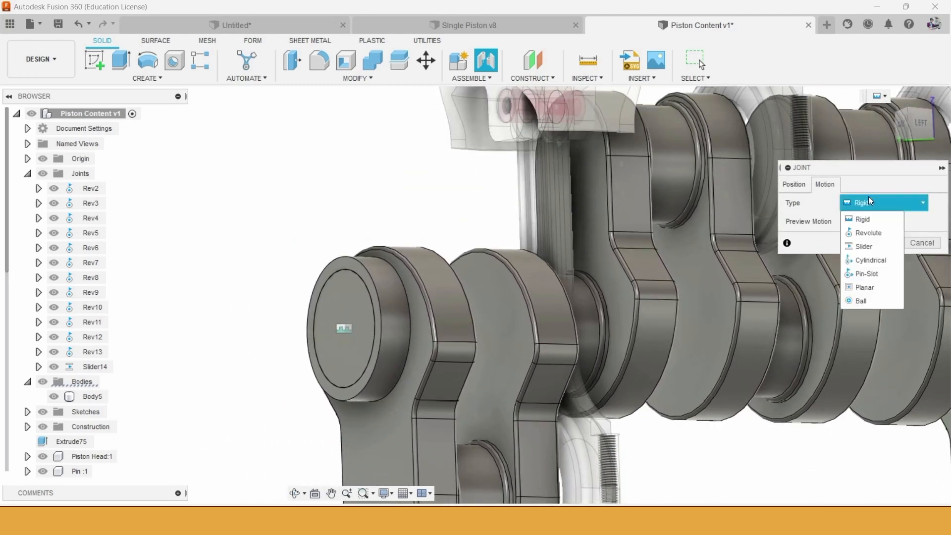
pyautogui.click(869, 232)
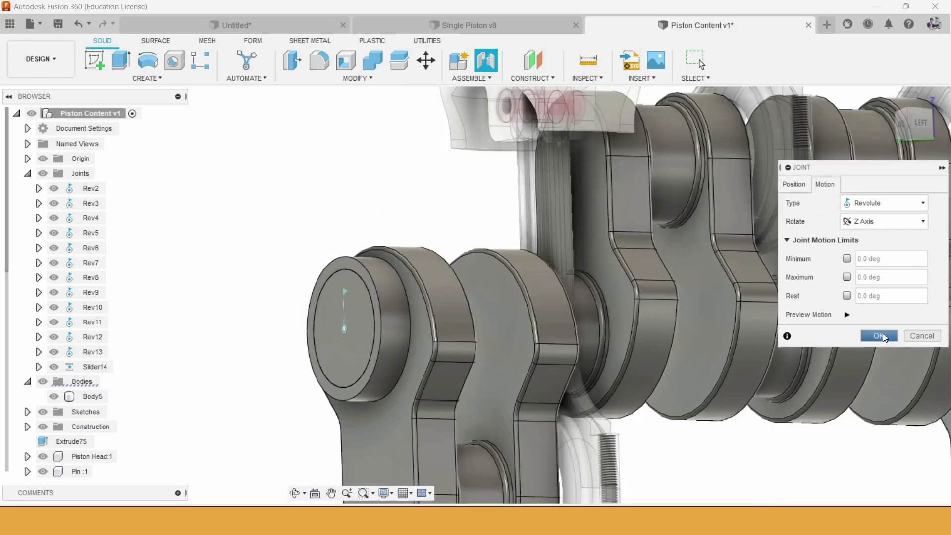
pyautogui.click(881, 335)
# - Ground the ring component at the crankshaft end so it stays fixed in place
pyautogui.scroll(3, 558, 302)
pyautogui.click(558, 300)
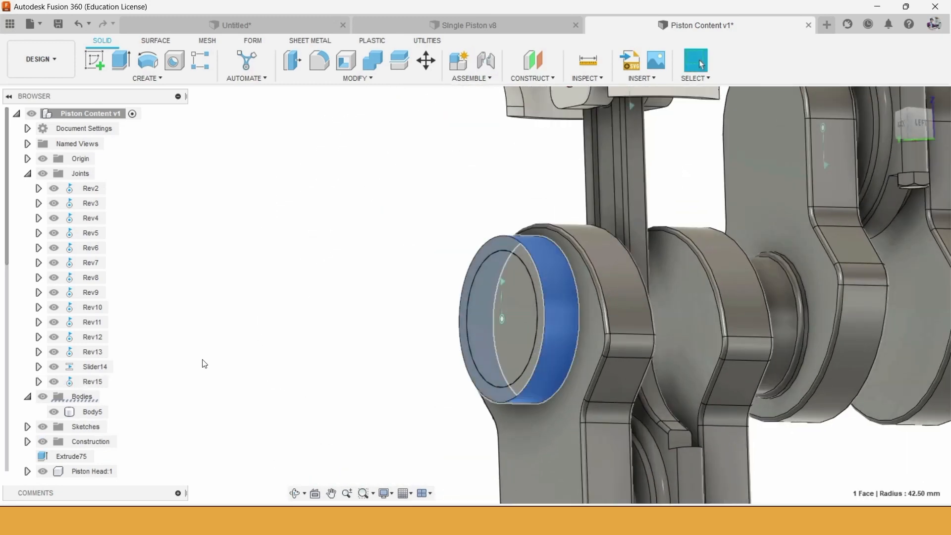
pyautogui.scroll(-2, 250, 374)
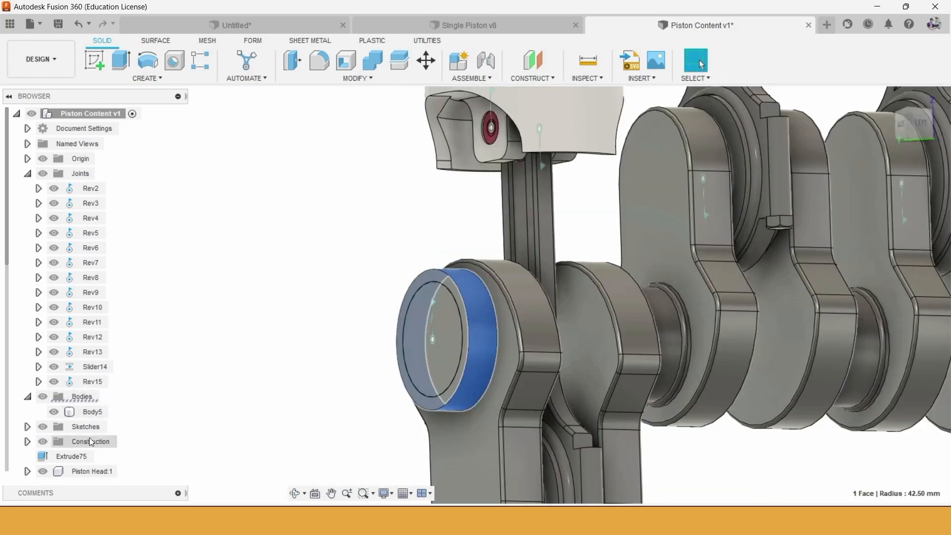
pyautogui.scroll(-5, 89, 438)
pyautogui.click(113, 472)
pyautogui.rightClick(113, 471)
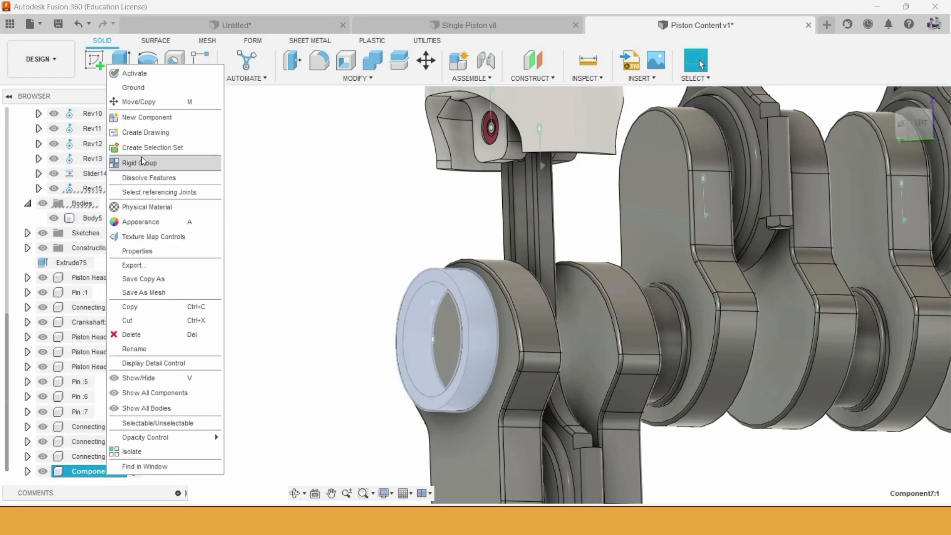
pyautogui.click(133, 87)
# - Look at the assembly from the back and rotate the crankshaft to test the joint motion
pyautogui.scroll(-5, 792, 263)
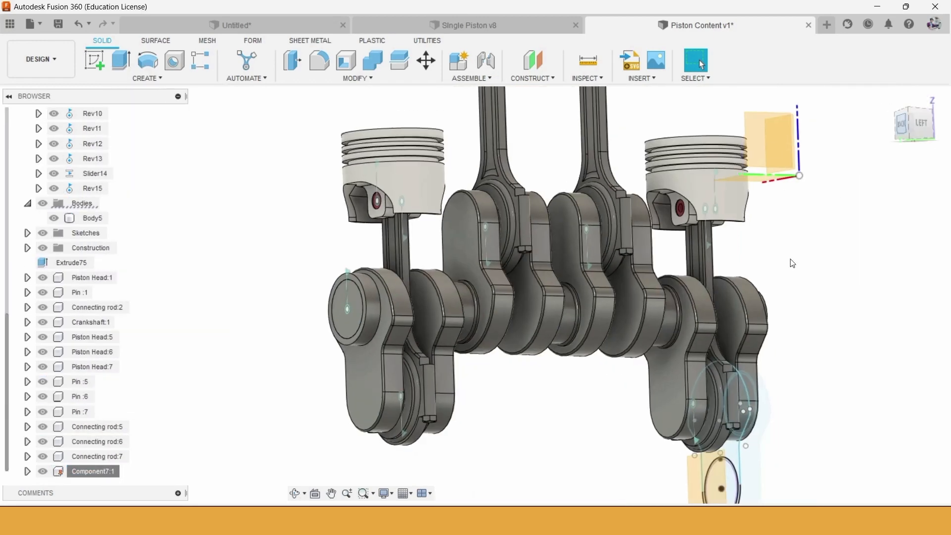
pyautogui.click(902, 124)
pyautogui.scroll(2, 490, 251)
pyautogui.moveTo(477, 193); pyautogui.dragTo(376, 293)
# - Hide all sketches, the construction geometry and the origin to declutter the assembly view
pyautogui.scroll(4, 65, 252)
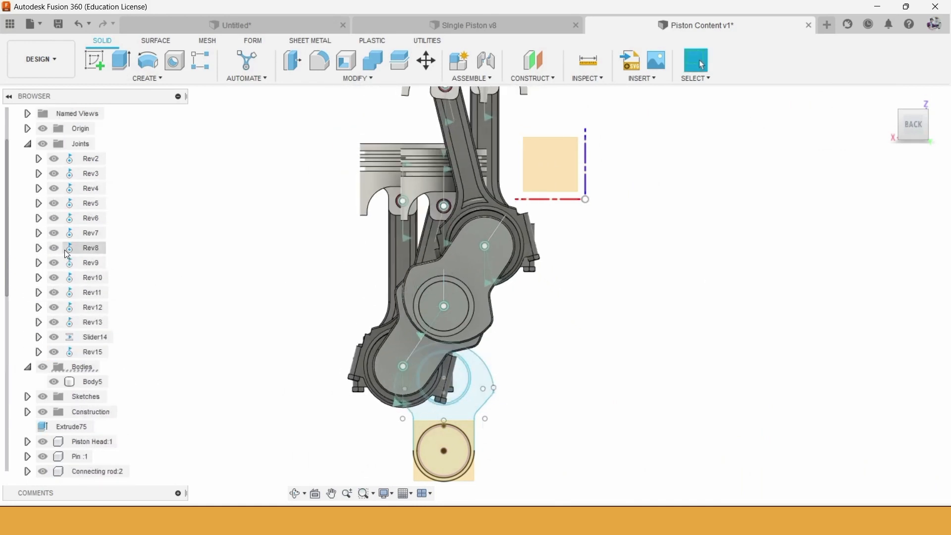
pyautogui.scroll(1, 67, 253)
pyautogui.scroll(-2, 94, 436)
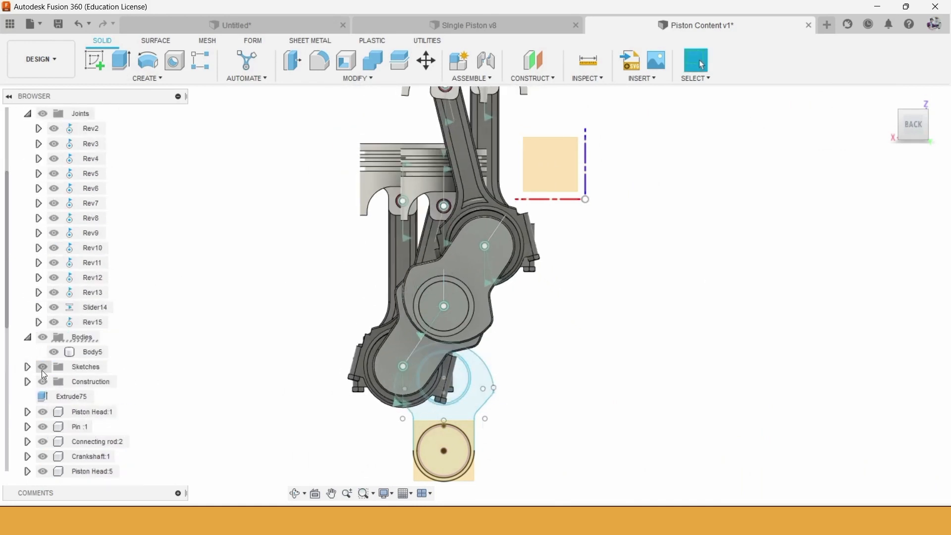
pyautogui.click(43, 368)
pyautogui.click(43, 382)
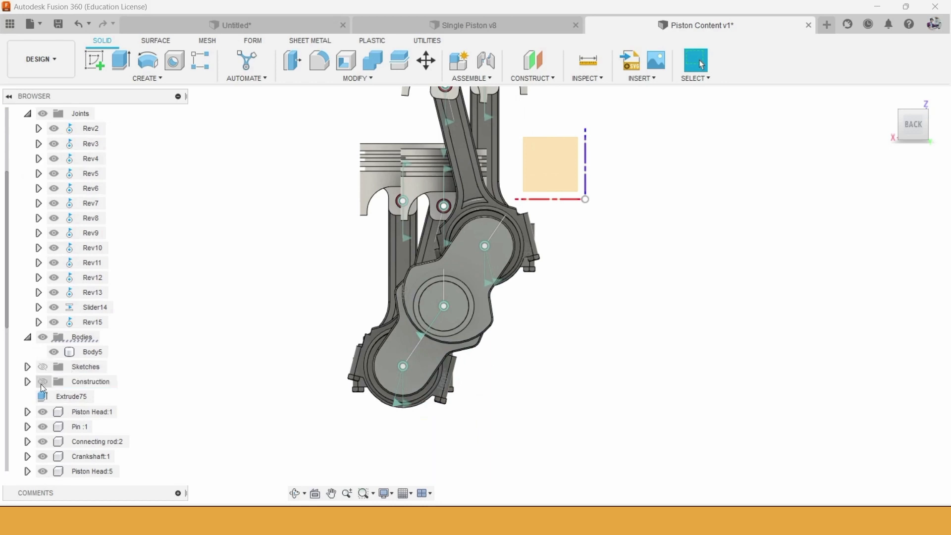
pyautogui.scroll(-2, 99, 412)
pyautogui.scroll(3, 64, 302)
pyautogui.scroll(2, 63, 303)
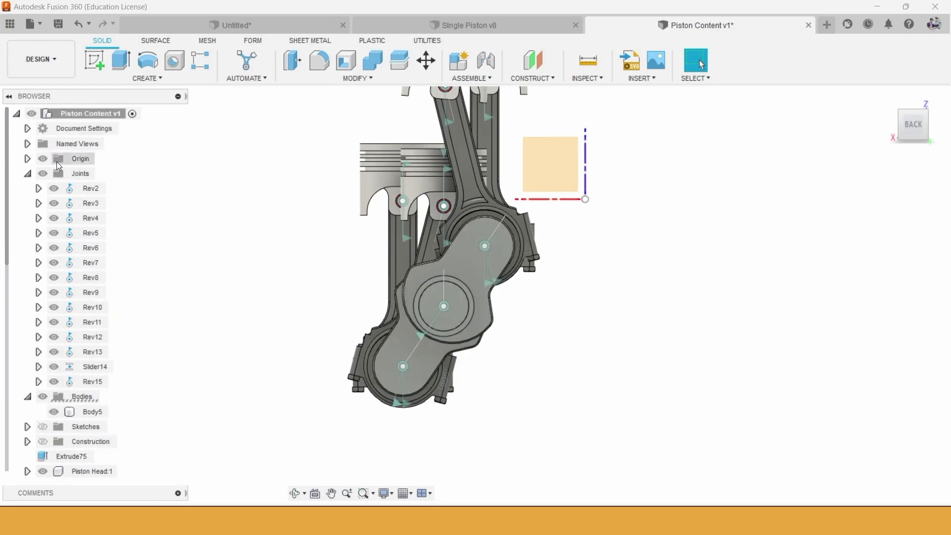
pyautogui.click(44, 158)
# - Inspect the assembly from the side and hide the plate body above the pistons
pyautogui.scroll(-2, 496, 258)
pyautogui.moveTo(634, 270)
pyautogui.keyDown('shift'); pyautogui.mouseDown(button='middle')
pyautogui.moveTo(590, 306)
pyautogui.moveTo(629, 259)
pyautogui.mouseUp(button='middle'); pyautogui.keyUp('shift')
pyautogui.moveTo(628, 258); pyautogui.dragTo(656, 266, button='middle')
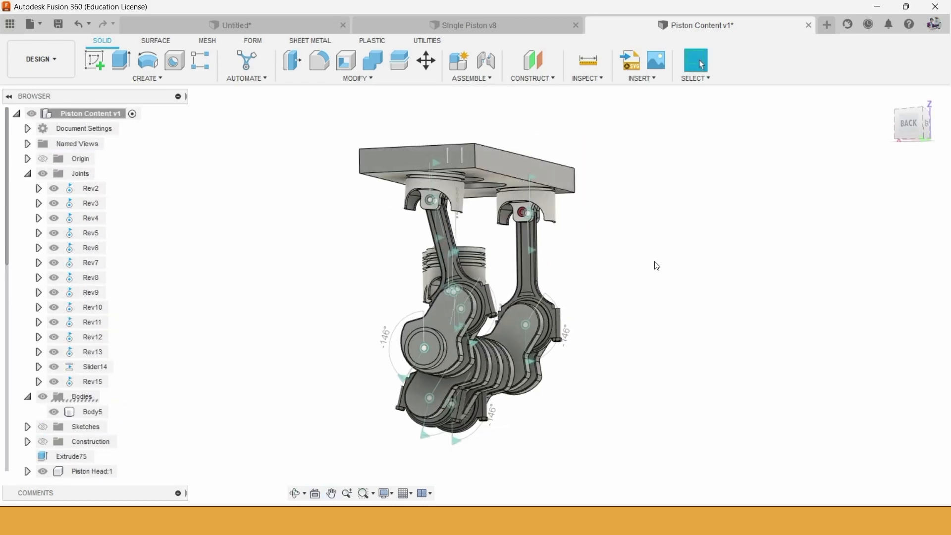
pyautogui.click(526, 174)
pyautogui.click(54, 411)
pyautogui.scroll(-1, 694, 376)
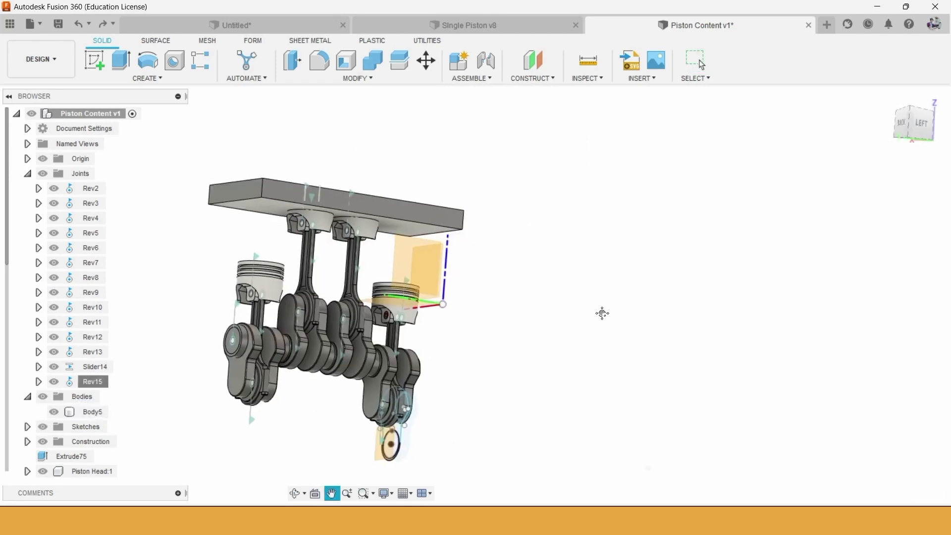
# - Joint the top of the second middle piston head to its plate hole, with Slider motion along the Z axis
pyautogui.keyDown('shift'); pyautogui.moveTo(663, 270); pyautogui.dragTo(581, 291, button='middle'); pyautogui.keyUp('shift')
pyautogui.scroll(2, 463, 213)
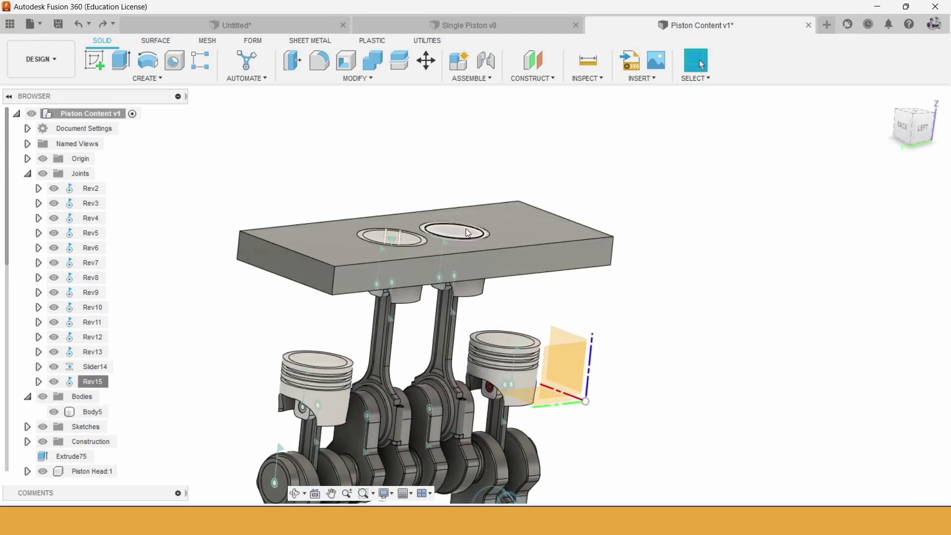
pyautogui.click(492, 66)
pyautogui.scroll(3, 488, 267)
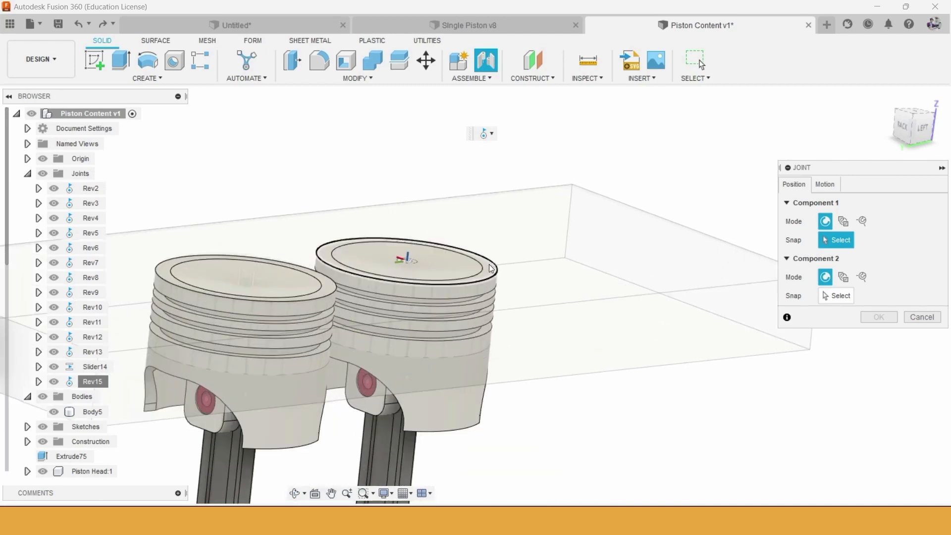
pyautogui.scroll(-4, 485, 271)
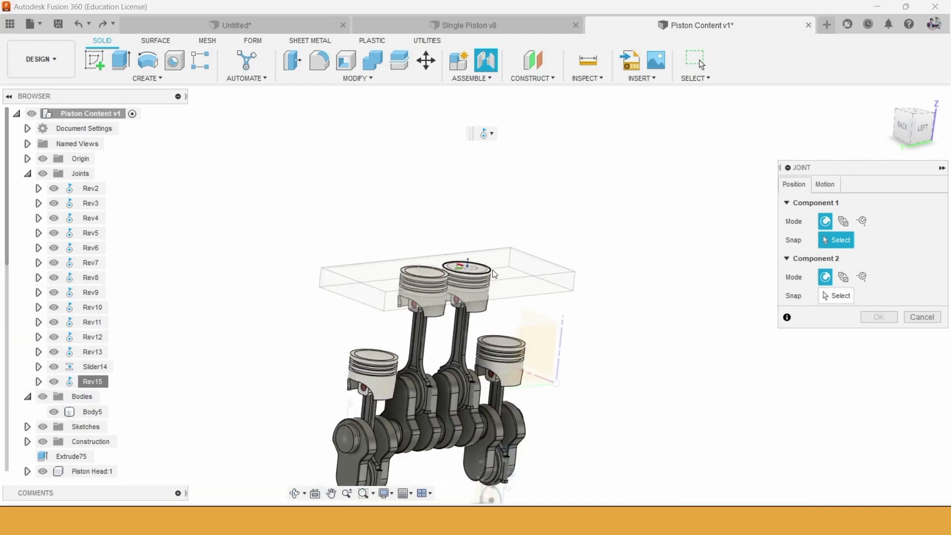
pyautogui.scroll(3, 478, 270)
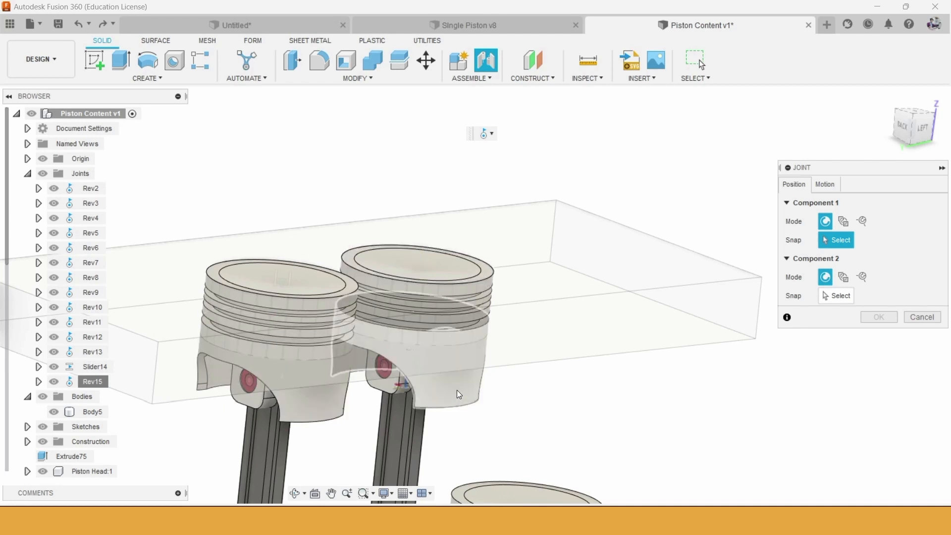
pyautogui.click(442, 274)
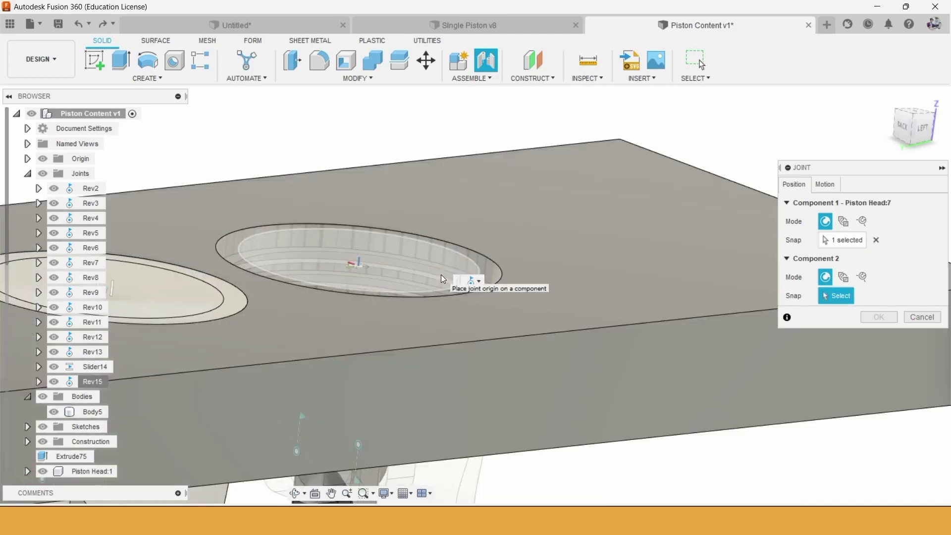
pyautogui.click(467, 265)
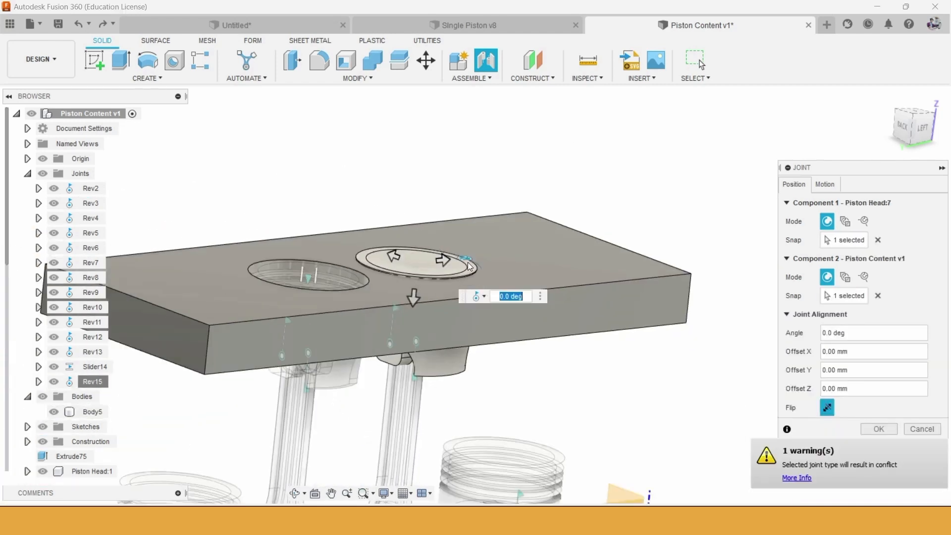
pyautogui.click(830, 188)
pyautogui.click(849, 200)
pyautogui.click(861, 219)
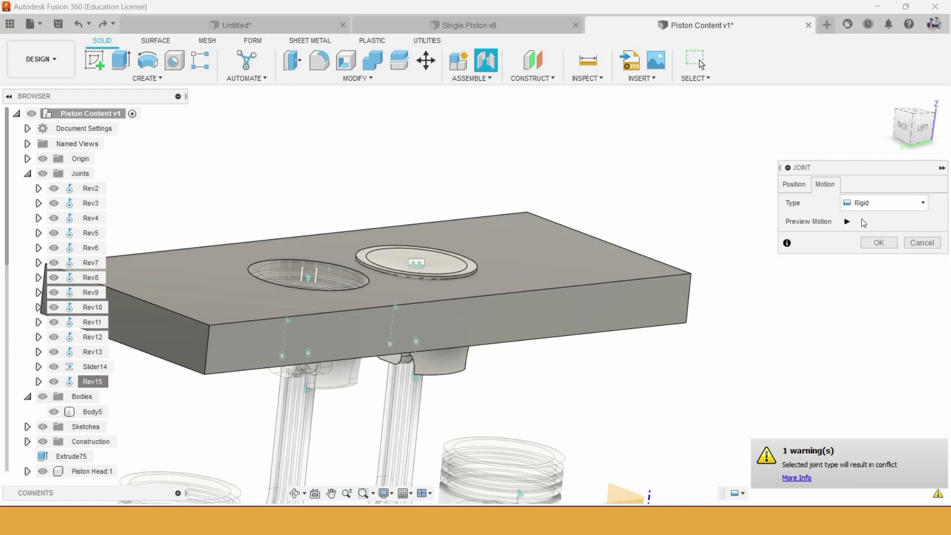
pyautogui.click(867, 246)
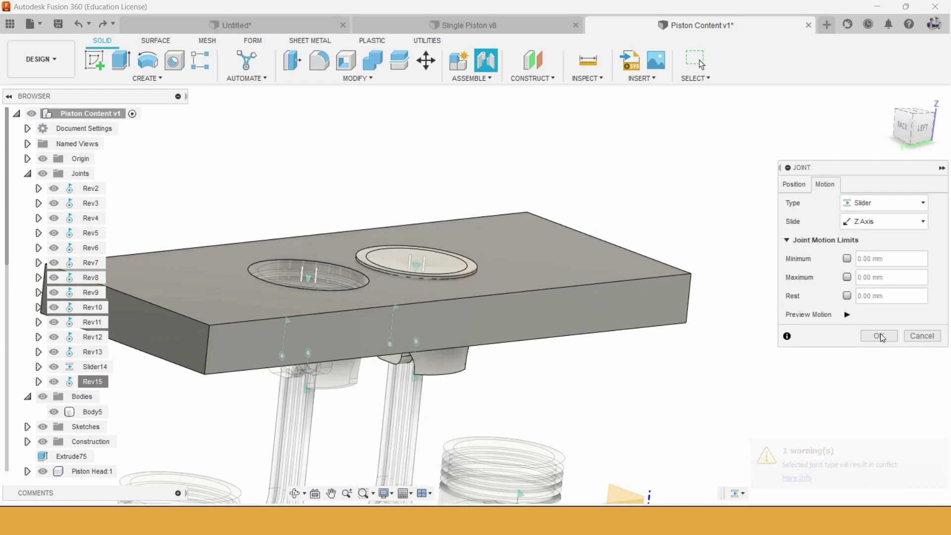
pyautogui.click(876, 334)
# - Create a sketch on the plate's top face and hide the plate body and Sketch9 to expose the piston heads
pyautogui.click(384, 256)
pyautogui.rightClick(384, 257)
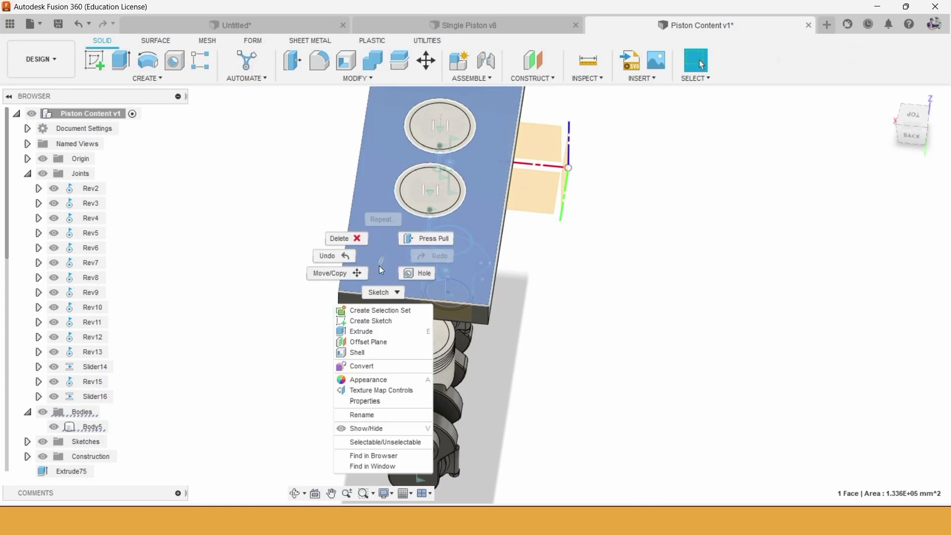
pyautogui.click(385, 322)
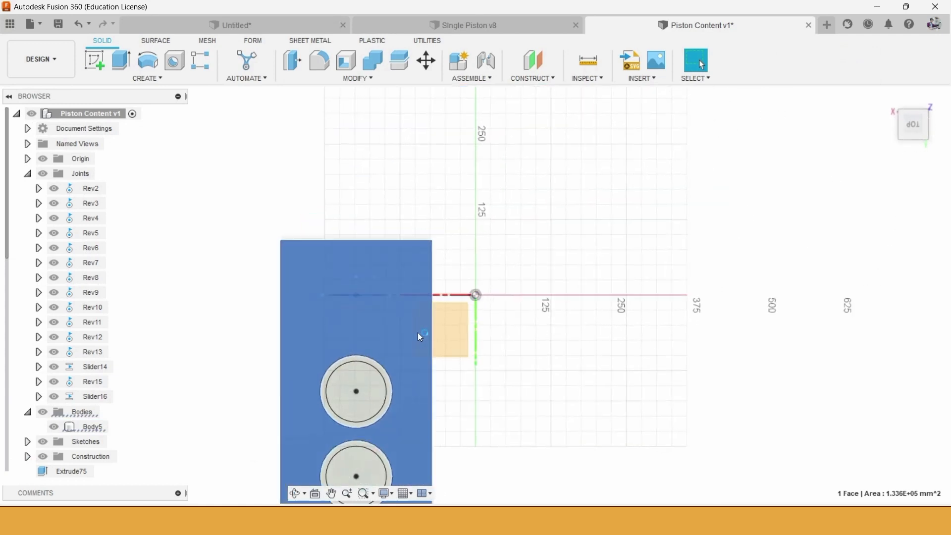
pyautogui.moveTo(418, 332)
pyautogui.mouseDown(button='middle')
pyautogui.moveTo(529, 230)
pyautogui.moveTo(546, 189)
pyautogui.mouseUp(button='middle')
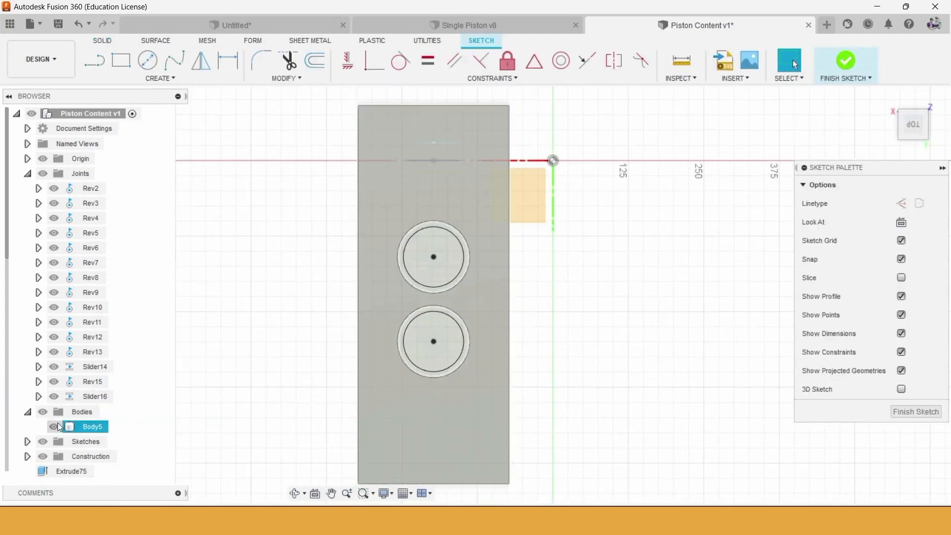
pyautogui.click(57, 424)
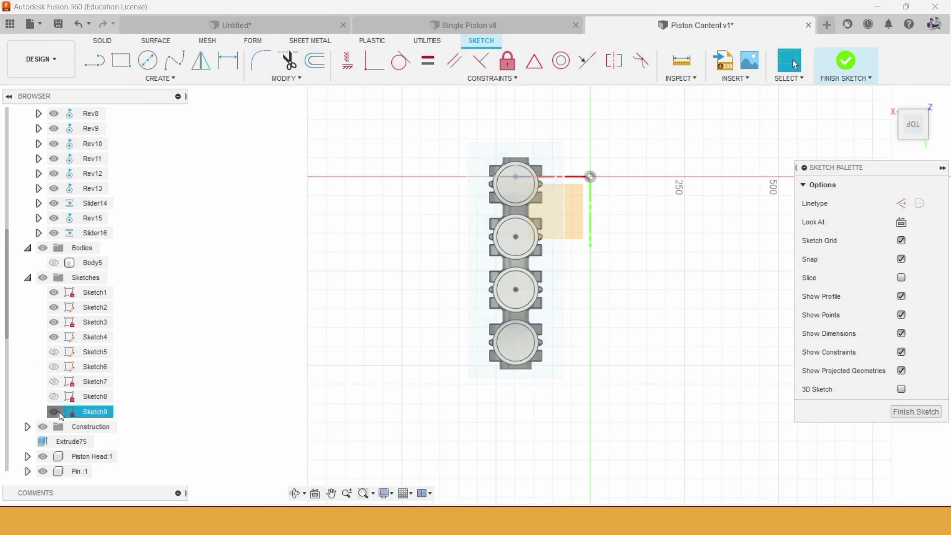
pyautogui.click(57, 412)
# - Project the outer circular edges of the first and last piston heads into the sketch
pyautogui.click(169, 79)
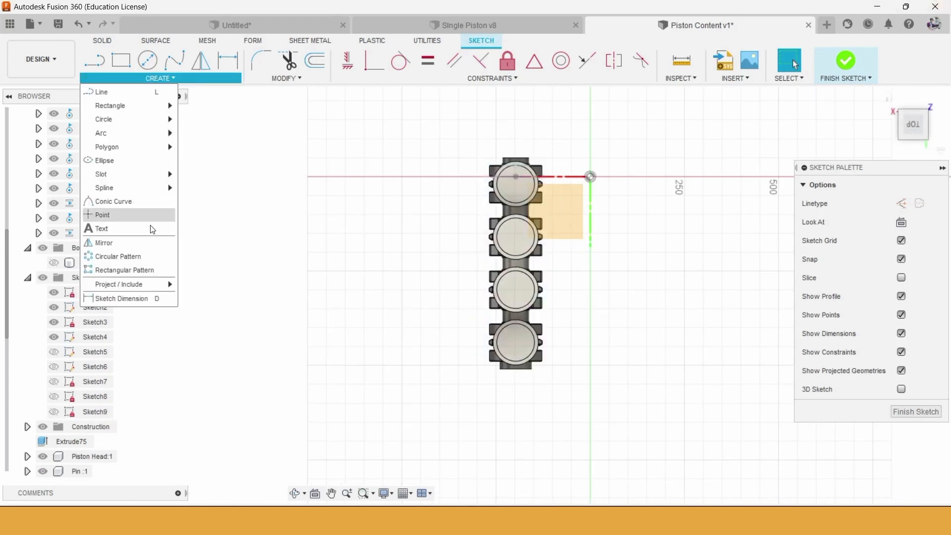
pyautogui.click(199, 284)
pyautogui.scroll(3, 524, 331)
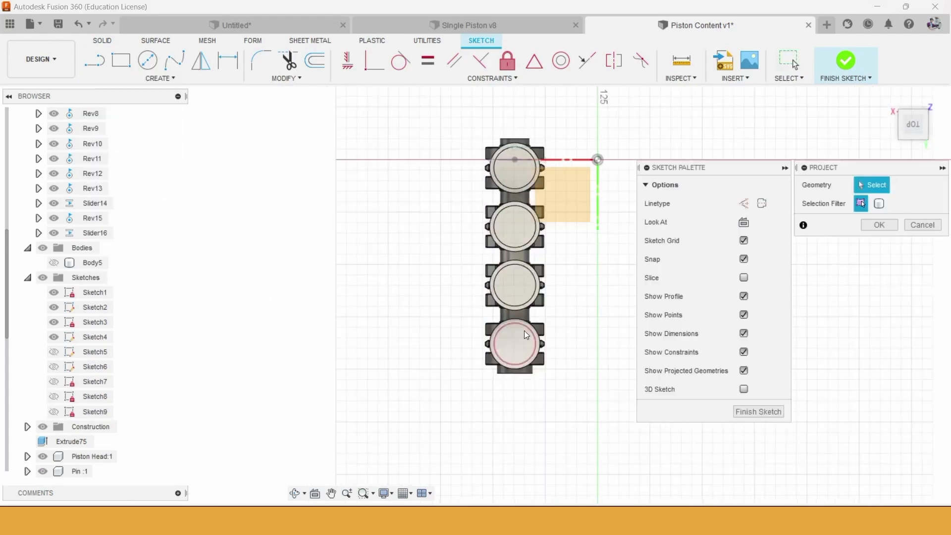
pyautogui.click(544, 330)
pyautogui.moveTo(559, 272); pyautogui.dragTo(537, 412, button='middle')
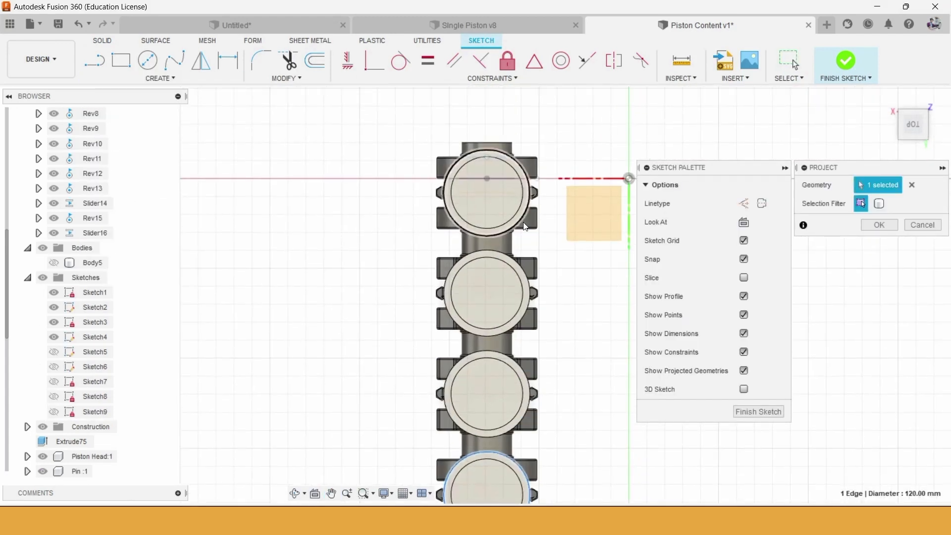
pyautogui.click(522, 217)
pyautogui.scroll(-1, 568, 211)
pyautogui.scroll(-1, 570, 213)
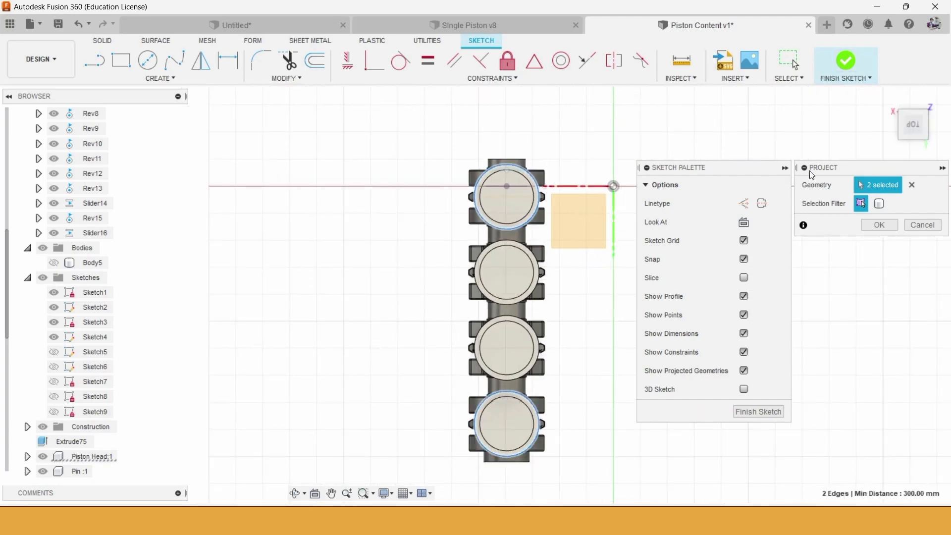
pyautogui.click(876, 225)
# - Show Sketch9 again with its projected circles and finish the sketch
pyautogui.scroll(-2, 698, 227)
pyautogui.moveTo(546, 369)
pyautogui.keyDown('shift'); pyautogui.mouseDown(button='middle')
pyautogui.moveTo(620, 312)
pyautogui.moveTo(656, 307)
pyautogui.moveTo(615, 317)
pyautogui.mouseUp(button='middle'); pyautogui.keyUp('shift')
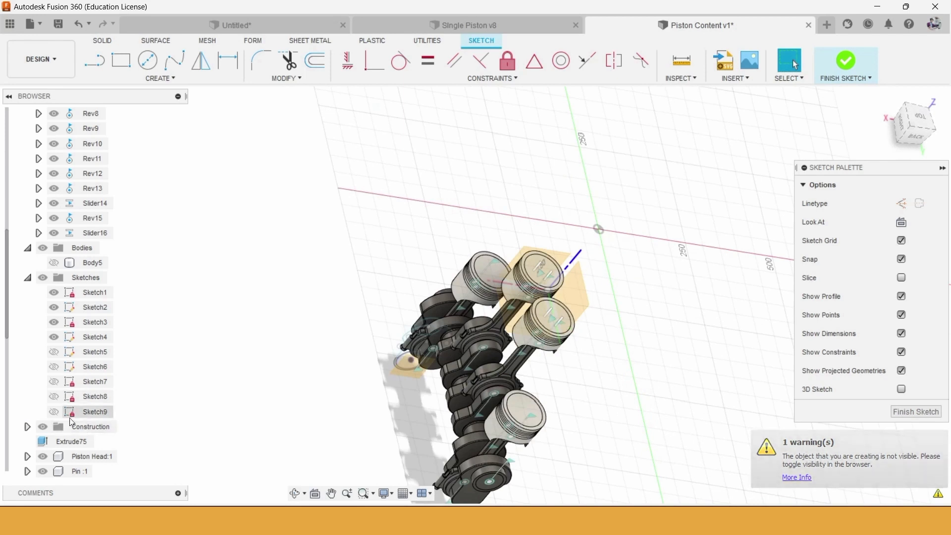
pyautogui.click(54, 411)
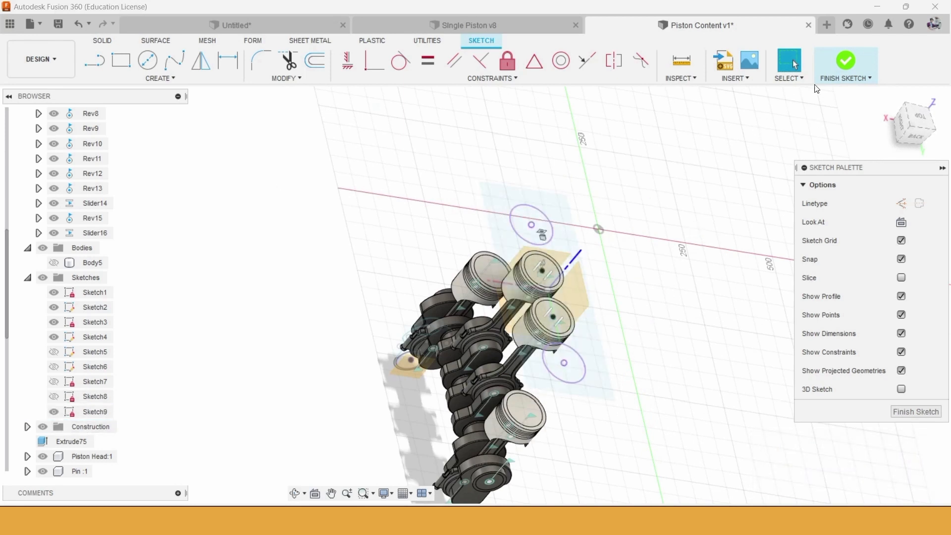
pyautogui.click(843, 64)
# - Extrude the first and last projected circle profiles down through the plate as a cut to open the two outer piston holes
pyautogui.click(126, 64)
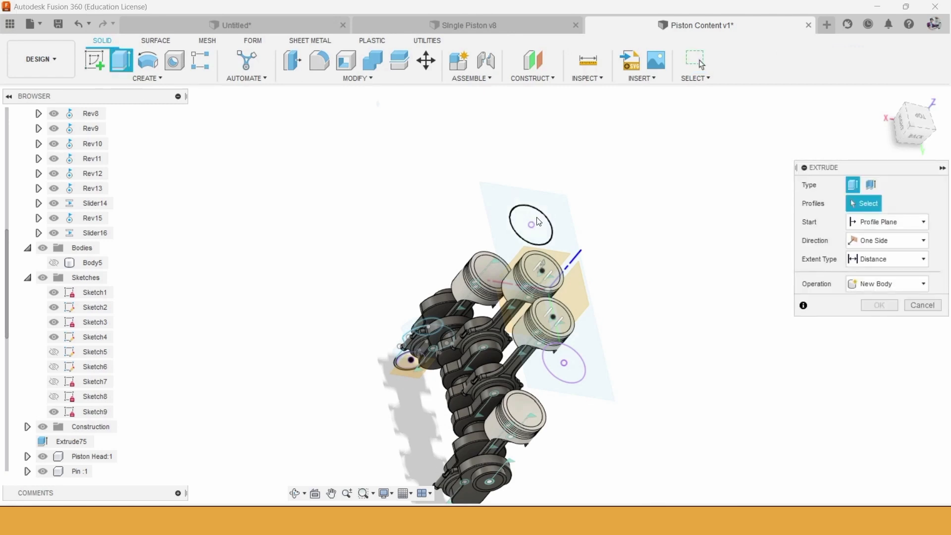
pyautogui.click(539, 226)
pyautogui.click(574, 370)
pyautogui.scroll(-1, 60, 429)
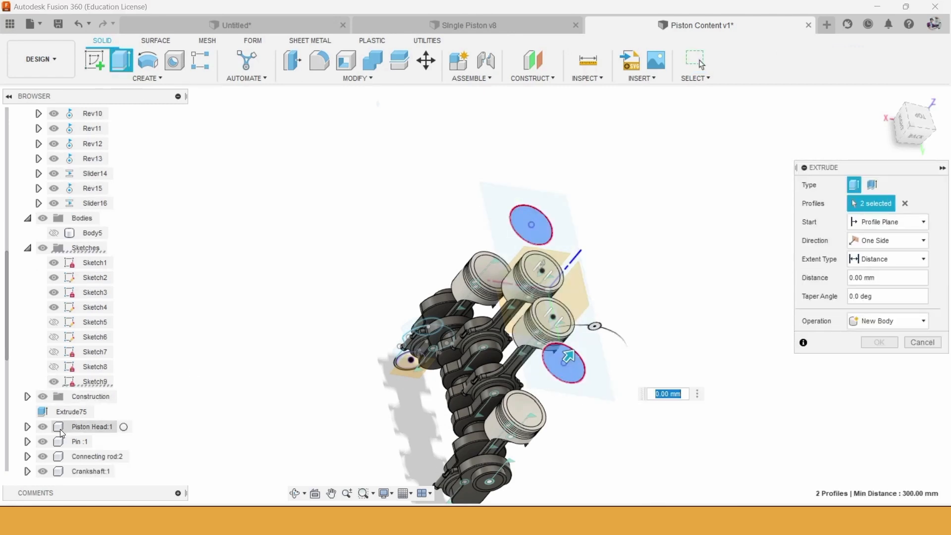
pyautogui.click(54, 233)
pyautogui.keyDown('shift'); pyautogui.moveTo(703, 320); pyautogui.dragTo(703, 276, button='middle'); pyautogui.keyUp('shift')
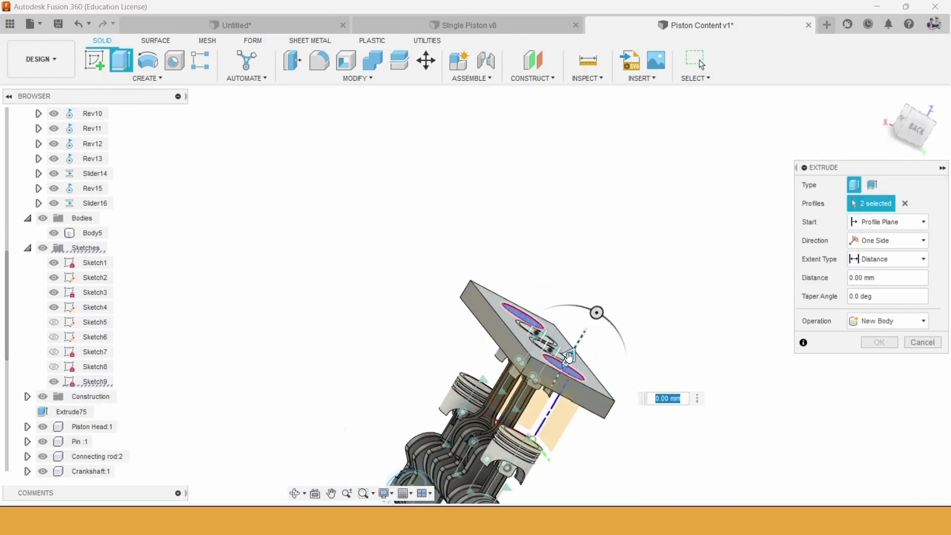
pyautogui.moveTo(569, 357); pyautogui.dragTo(553, 395)
pyautogui.click(879, 361)
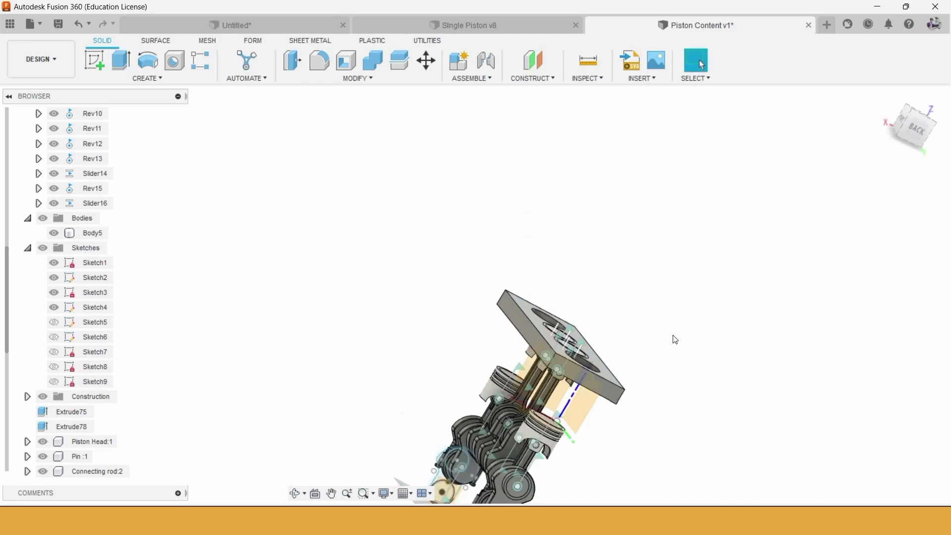
# - Joint the top of the first piston head to its plate hole with Slider motion
pyautogui.keyDown('shift'); pyautogui.moveTo(676, 336); pyautogui.dragTo(680, 251, button='middle'); pyautogui.keyUp('shift')
pyautogui.press('j')
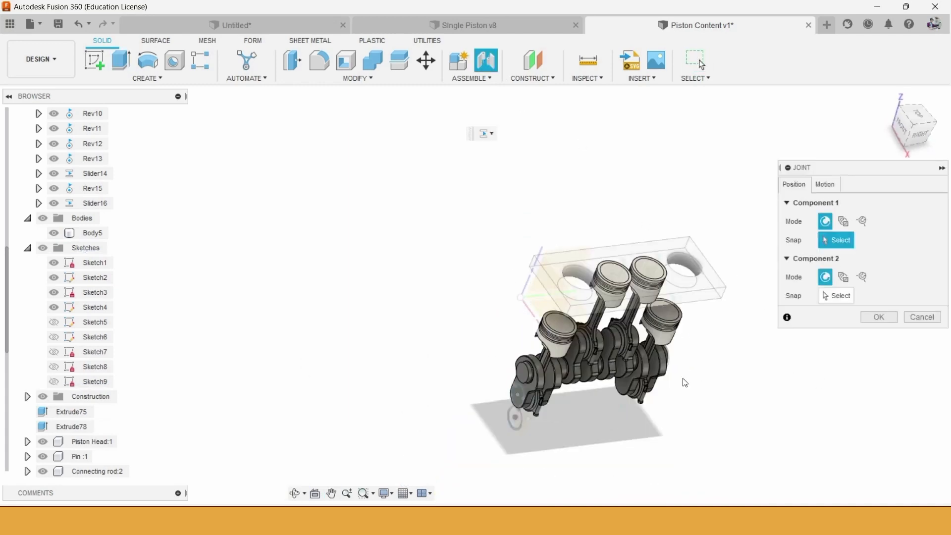
pyautogui.scroll(10, 545, 329)
pyautogui.click(474, 297)
pyautogui.scroll(-10, 629, 315)
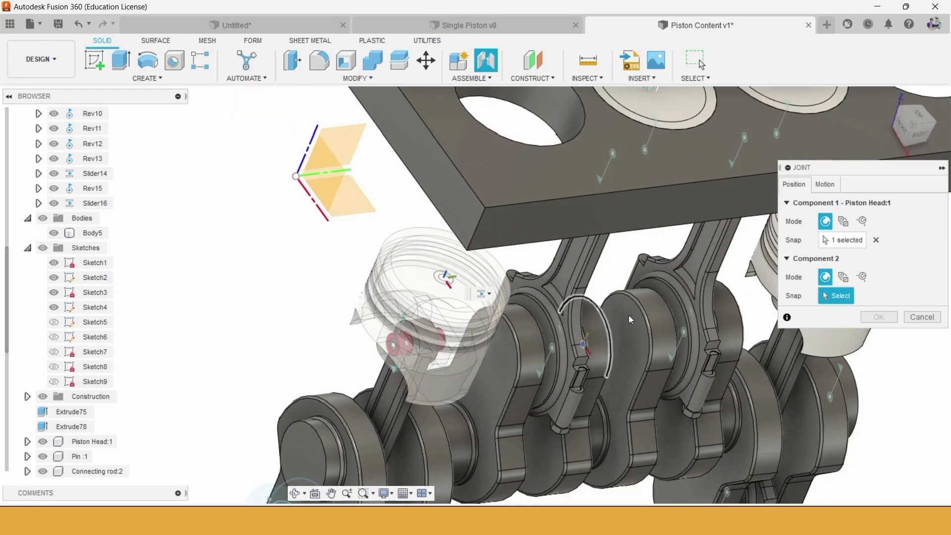
pyautogui.click(590, 142)
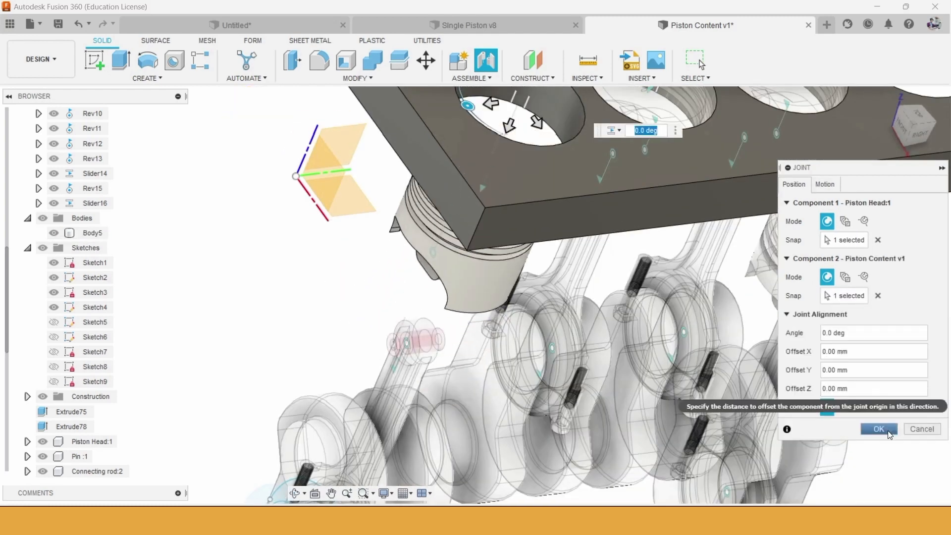
pyautogui.click(879, 429)
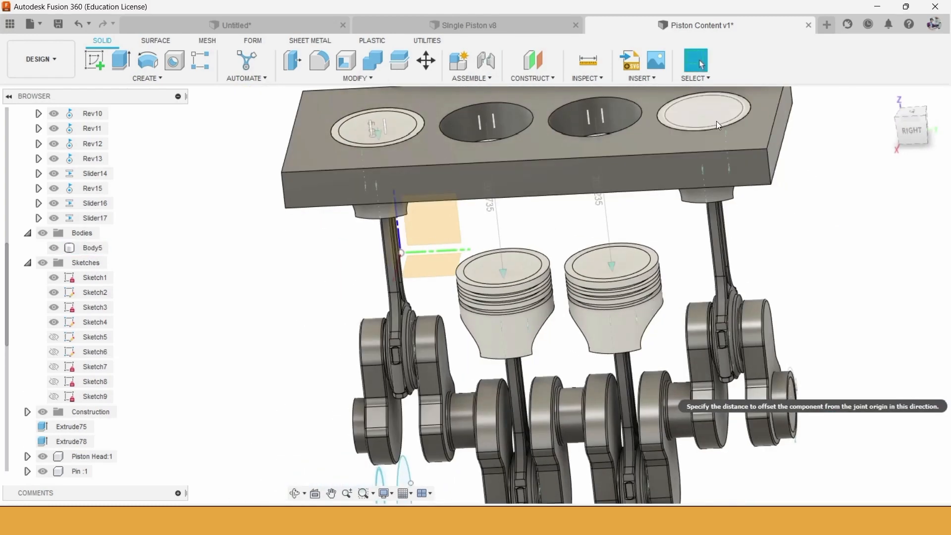
# - Joint the top of the last piston head to its plate hole, with Slider motion along the Z axis
pyautogui.press('j')
pyautogui.scroll(5, 692, 122)
pyautogui.click(691, 122)
pyautogui.scroll(-4, 692, 122)
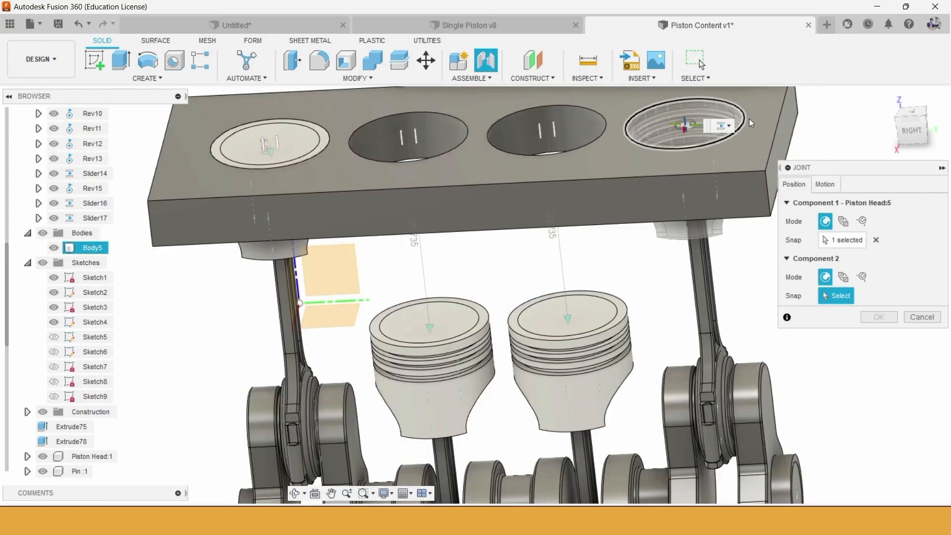
pyautogui.click(743, 123)
pyautogui.click(825, 185)
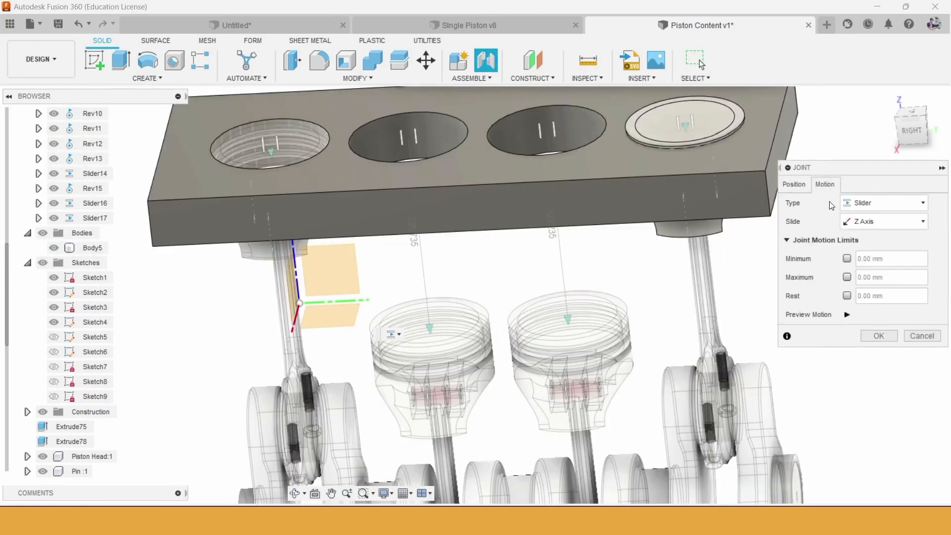
pyautogui.click(862, 203)
pyautogui.click(864, 204)
pyautogui.click(879, 336)
# - Turn the crankshaft by hand in the front view to test the piston motion
pyautogui.scroll(-4, 699, 264)
pyautogui.keyDown('shift'); pyautogui.moveTo(704, 268); pyautogui.dragTo(853, 229, button='middle'); pyautogui.keyUp('shift')
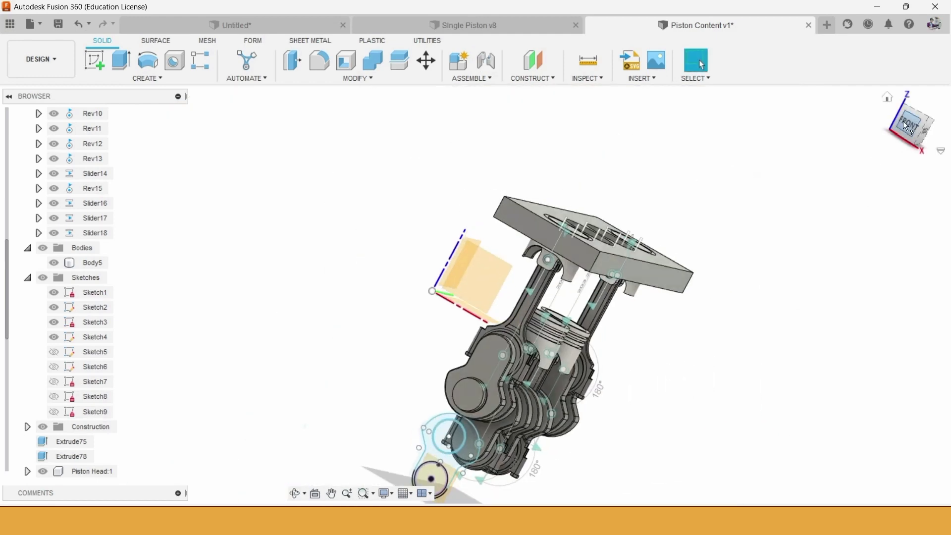
pyautogui.click(904, 122)
pyautogui.moveTo(763, 298)
pyautogui.mouseDown(button='middle')
pyautogui.moveTo(744, 327)
pyautogui.moveTo(767, 287)
pyautogui.mouseUp(button='middle')
pyautogui.moveTo(461, 348); pyautogui.dragTo(443, 332)
pyautogui.keyDown('shift'); pyautogui.moveTo(446, 329); pyautogui.dragTo(332, 347, button='middle'); pyautogui.keyUp('shift')
# - Hide the plate body, the construction geometry, all sketches and the origin to leave the engine parts uncluttered
pyautogui.click(54, 263)
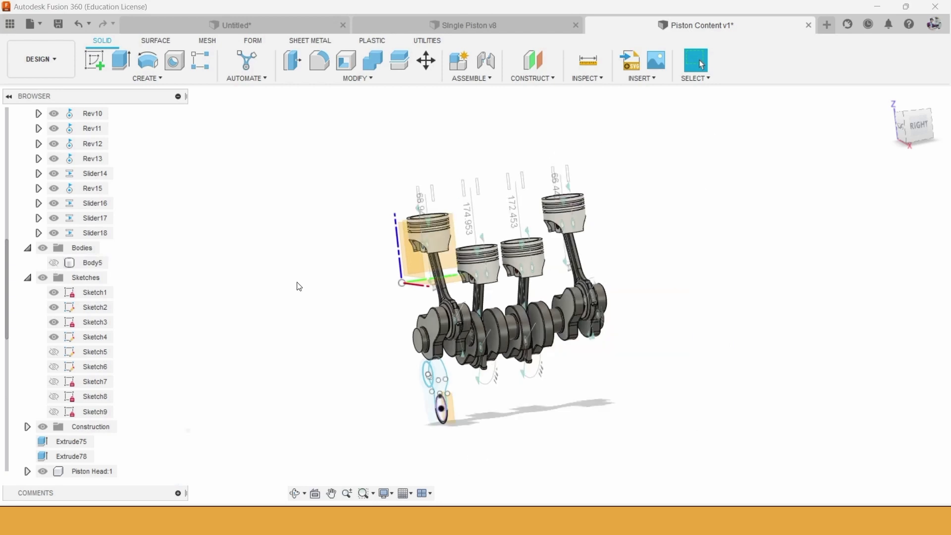
pyautogui.click(45, 428)
pyautogui.scroll(-4, 49, 440)
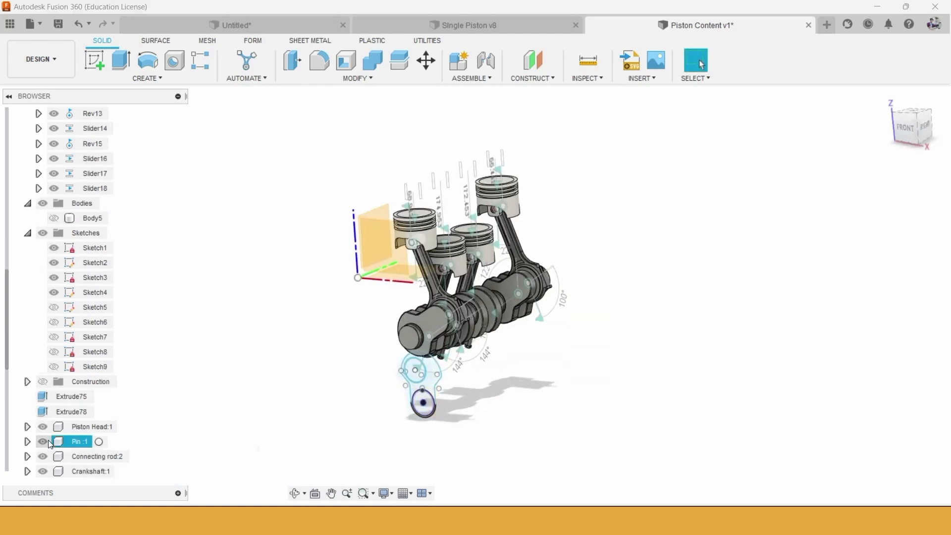
pyautogui.click(43, 218)
pyautogui.scroll(-1, 272, 302)
pyautogui.scroll(3, 59, 289)
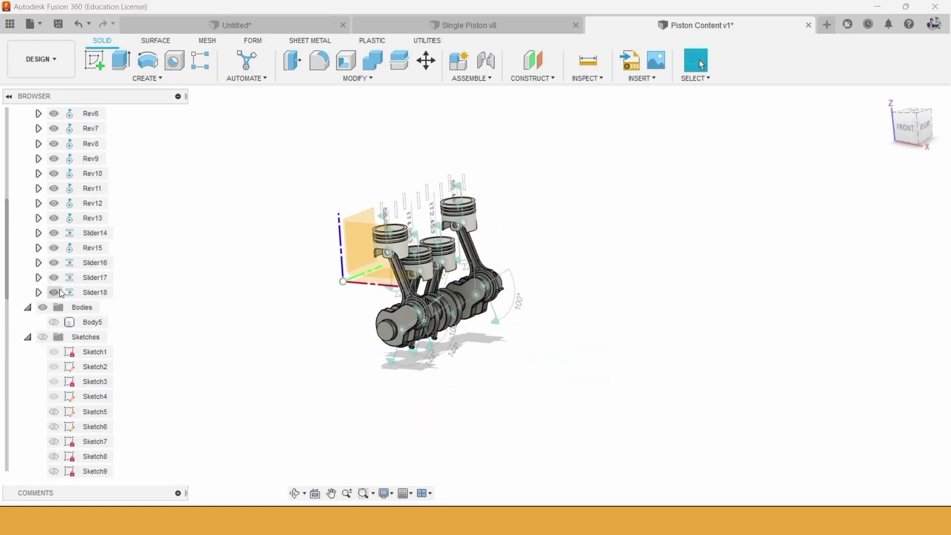
pyautogui.scroll(3, 49, 268)
pyautogui.click(43, 160)
# - Animate the joint relationships of the Rev2 joint and watch the pistons move
pyautogui.scroll(-1, 254, 291)
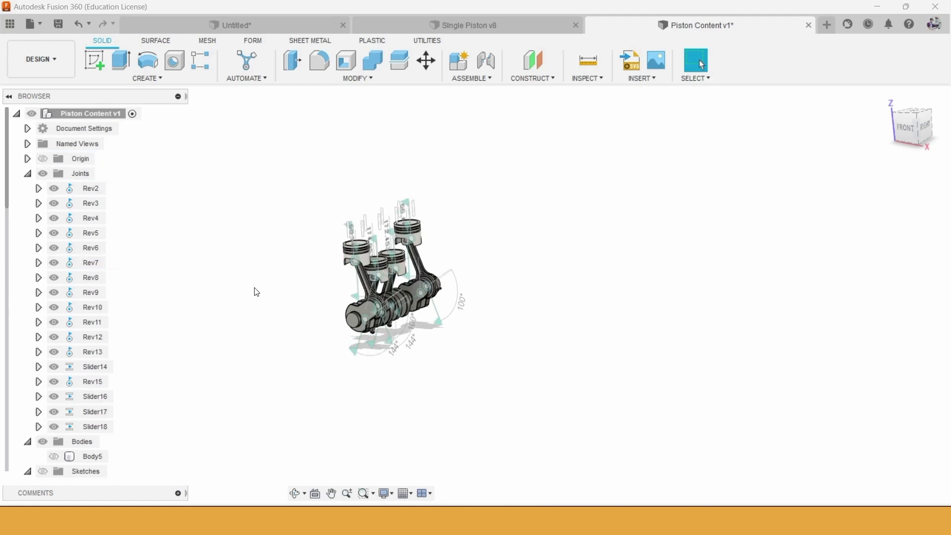
pyautogui.moveTo(353, 296); pyautogui.dragTo(492, 290, button='middle')
pyautogui.rightClick(81, 187)
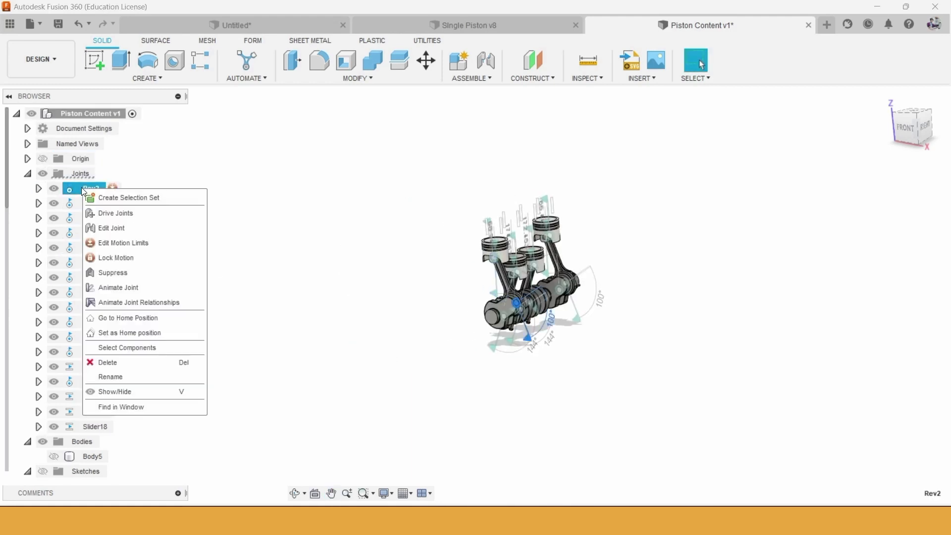
pyautogui.click(106, 299)
pyautogui.scroll(5, 525, 277)
pyautogui.keyDown('shift'); pyautogui.moveTo(694, 244); pyautogui.dragTo(684, 263, button='middle'); pyautogui.keyUp('shift')
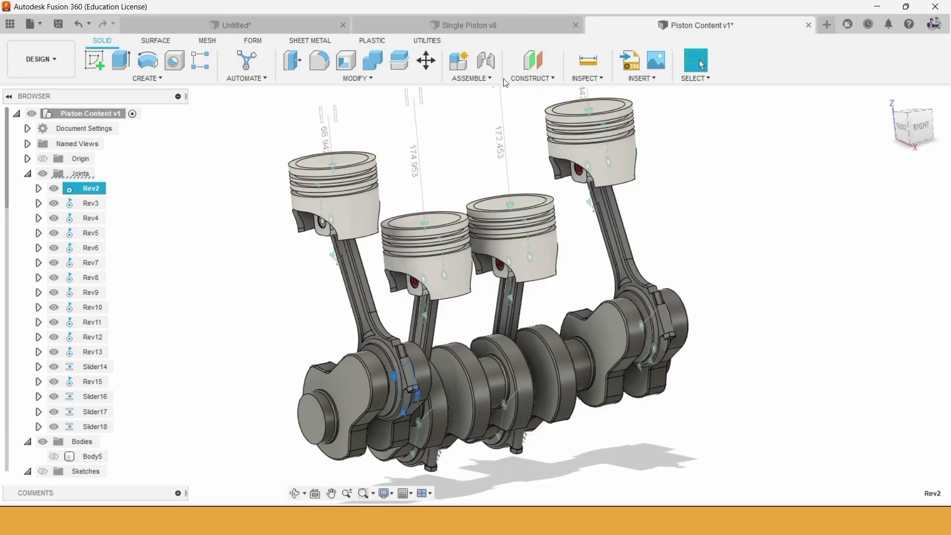
# - Create a motion study for Rev2 with a point at step 99, add 360 to its 100.4 deg angle, and play it
pyautogui.click(492, 76)
pyautogui.click(487, 217)
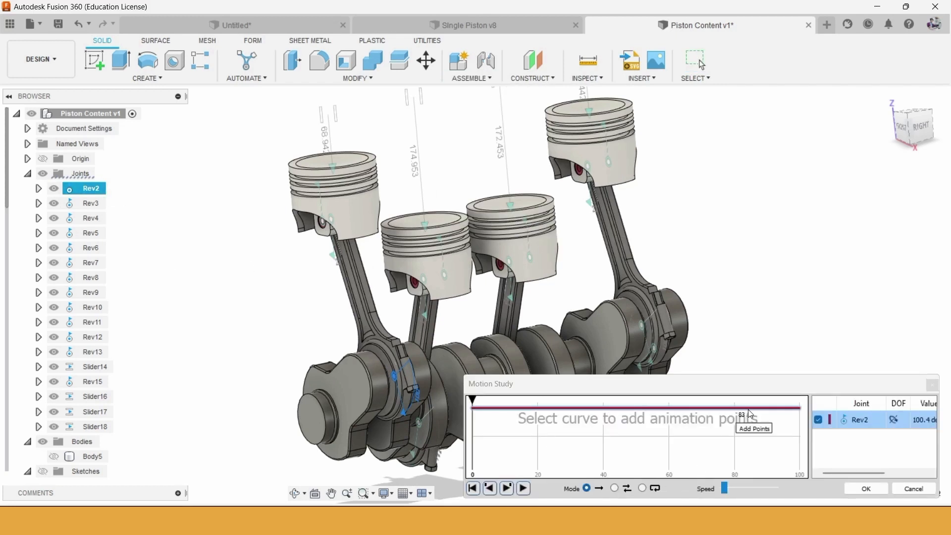
pyautogui.click(802, 411)
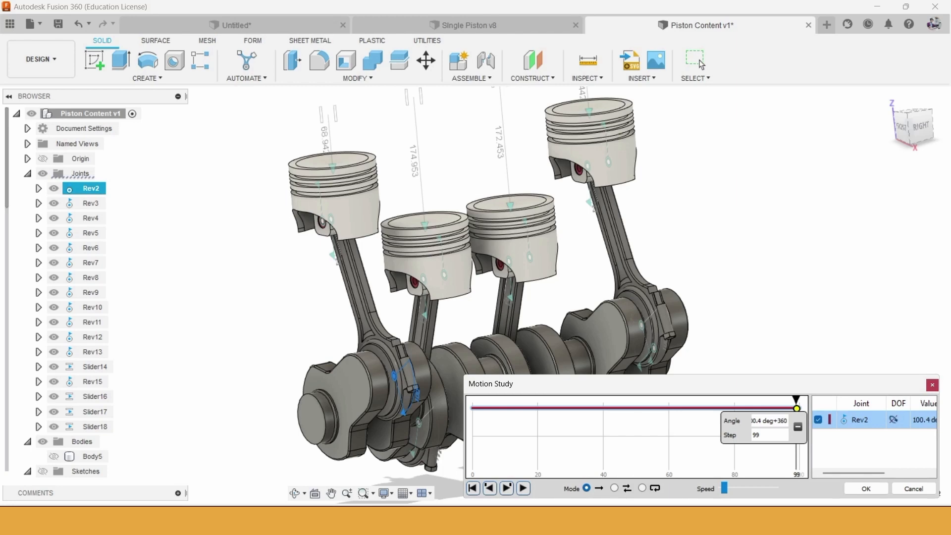
pyautogui.press('Return')
pyautogui.click(522, 489)
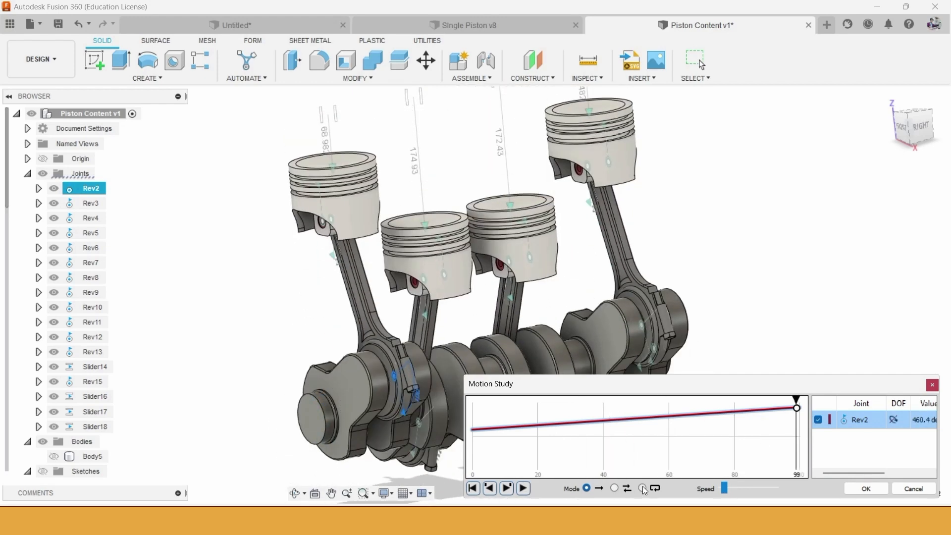
# - Play the motion study in loop mode, raise its speed slightly, and move its window clear of the model
pyautogui.click(523, 489)
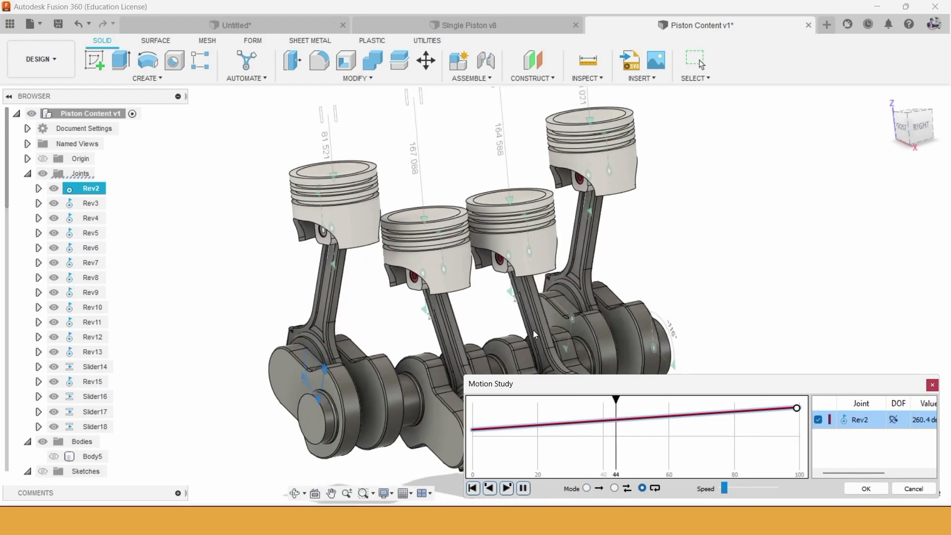
pyautogui.scroll(-3, 624, 291)
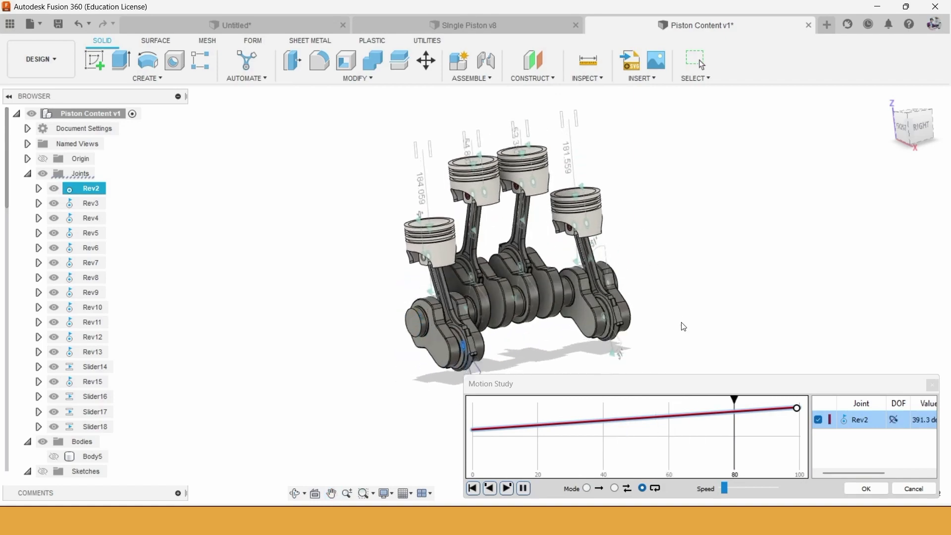
pyautogui.moveTo(729, 489); pyautogui.dragTo(733, 489)
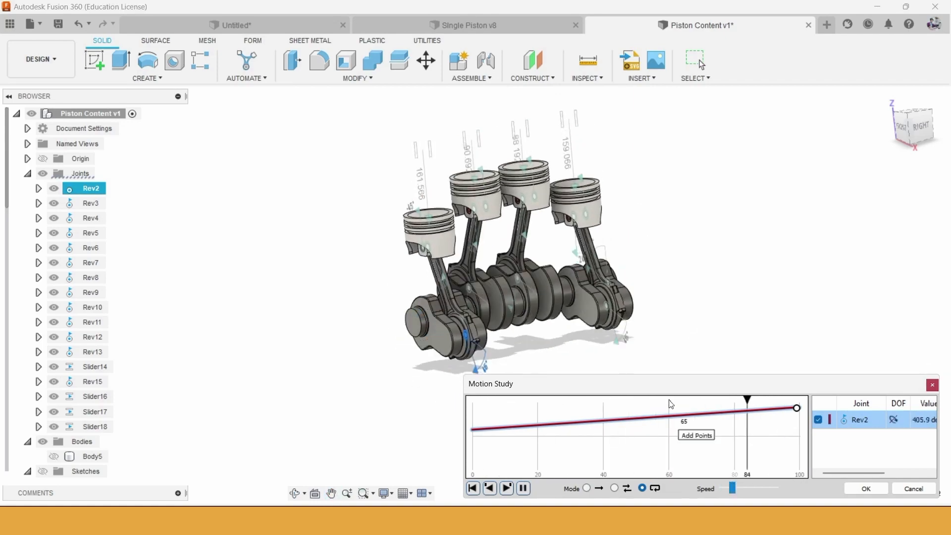
pyautogui.moveTo(727, 385); pyautogui.dragTo(254, 27)
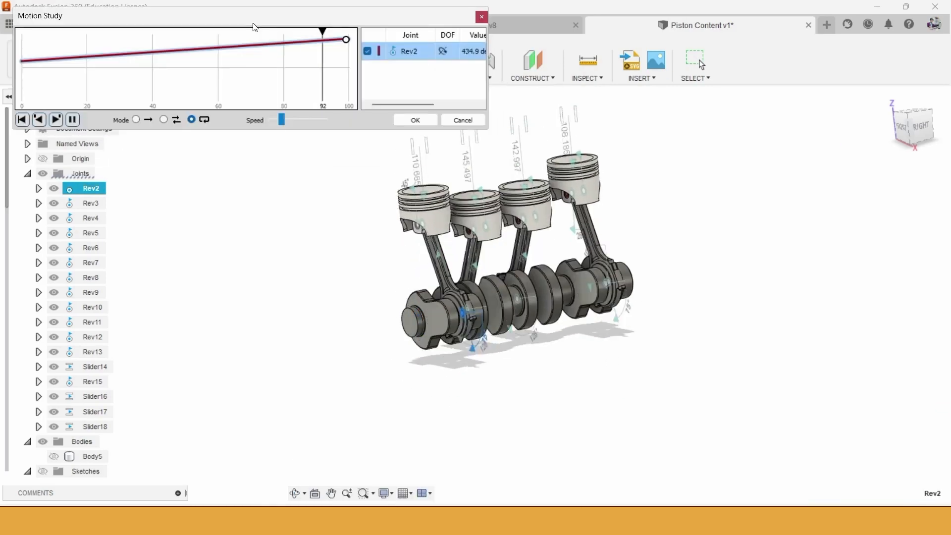
pyautogui.moveTo(634, 398); pyautogui.dragTo(636, 388, button='middle')
pyautogui.scroll(4, 636, 387)
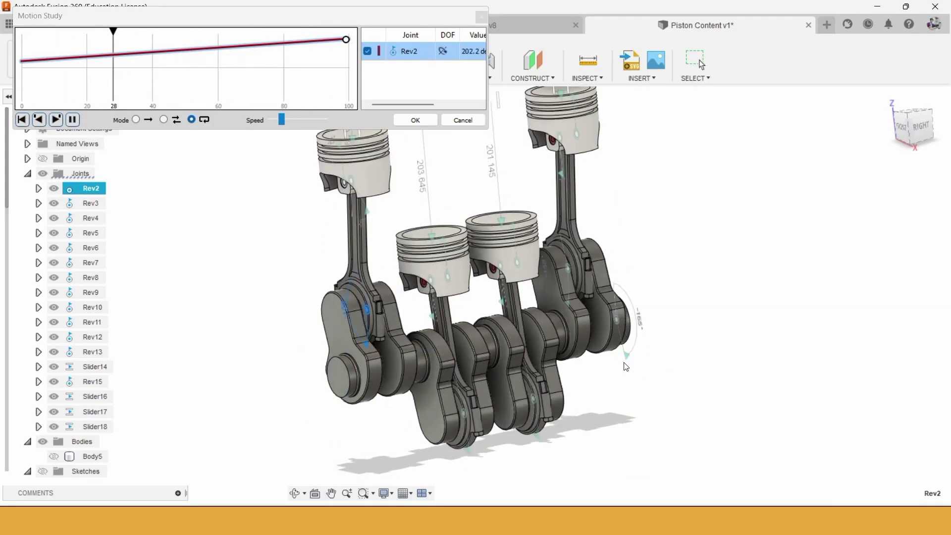
# - Lower the motion study's playback speed, accept the study, and view the assembly from the front
pyautogui.click(301, 122)
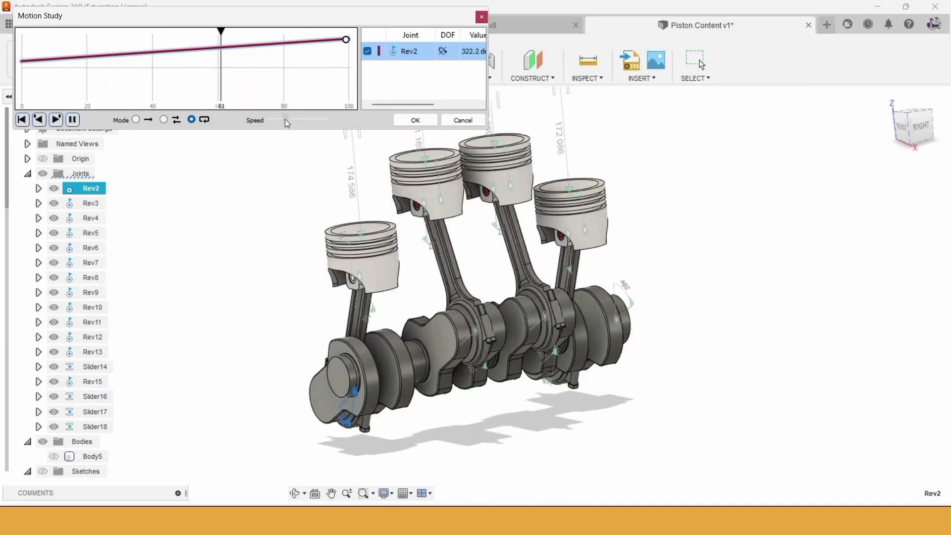
pyautogui.moveTo(285, 119); pyautogui.dragTo(272, 122)
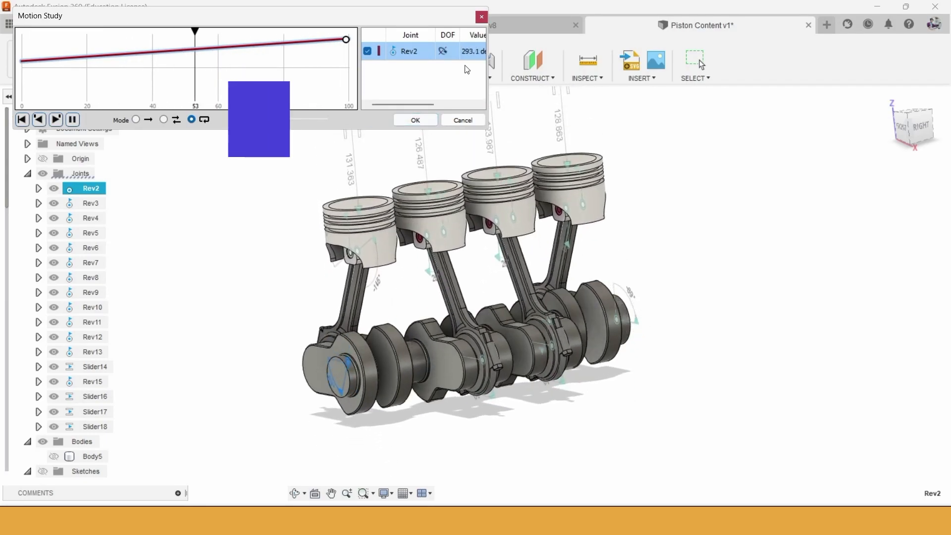
pyautogui.click(415, 120)
pyautogui.scroll(3, 436, 327)
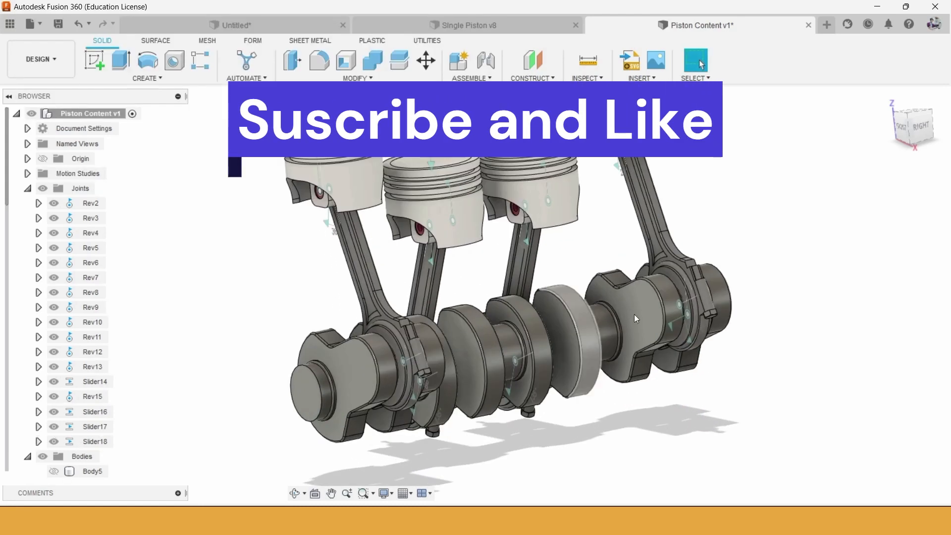
pyautogui.scroll(-3, 669, 333)
pyautogui.keyDown('shift'); pyautogui.moveTo(708, 349); pyautogui.dragTo(922, 186, button='middle'); pyautogui.keyUp('shift')
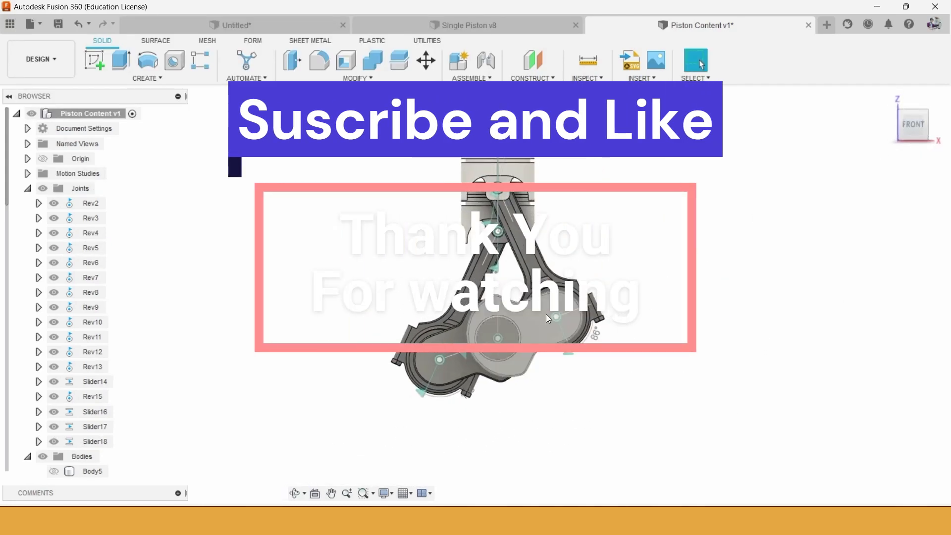